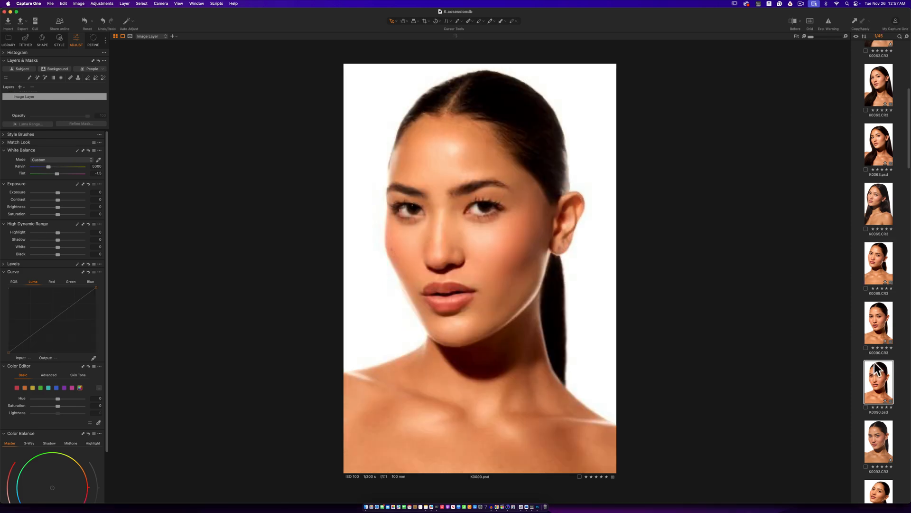
- Compare the raw K0090.CR3 portrait with the retouched K0090.psd, including their before and after views
{"action": "key", "text": "Down"}
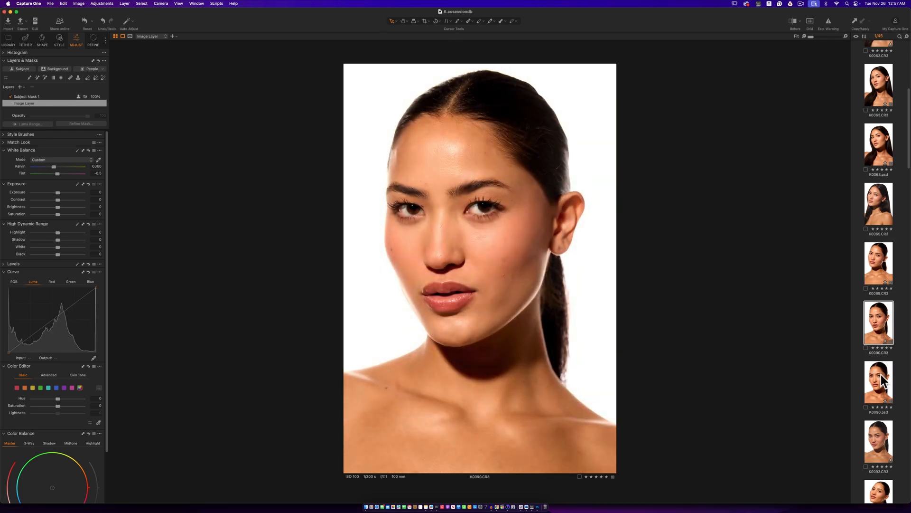
{"action": "key", "text": "Up"}
{"action": "key", "text": "Down"}
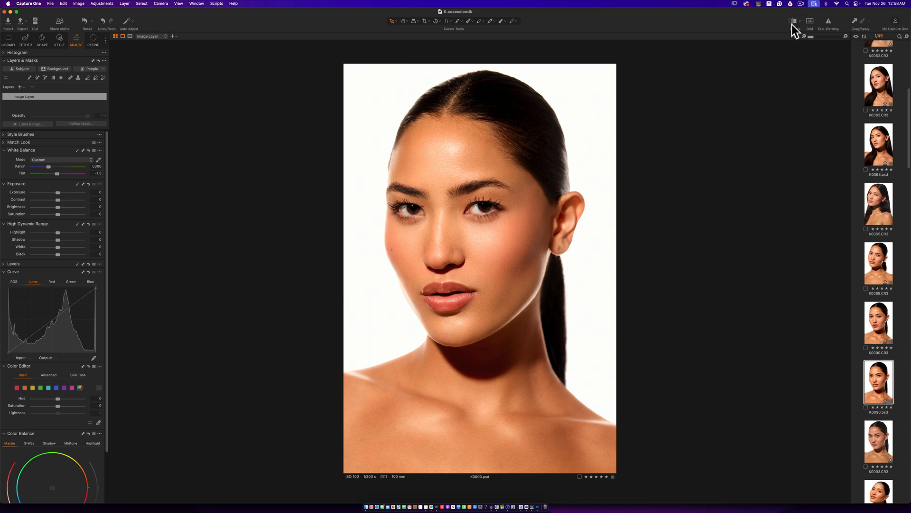
{"action": "left_click", "coordinate": [791, 24]}
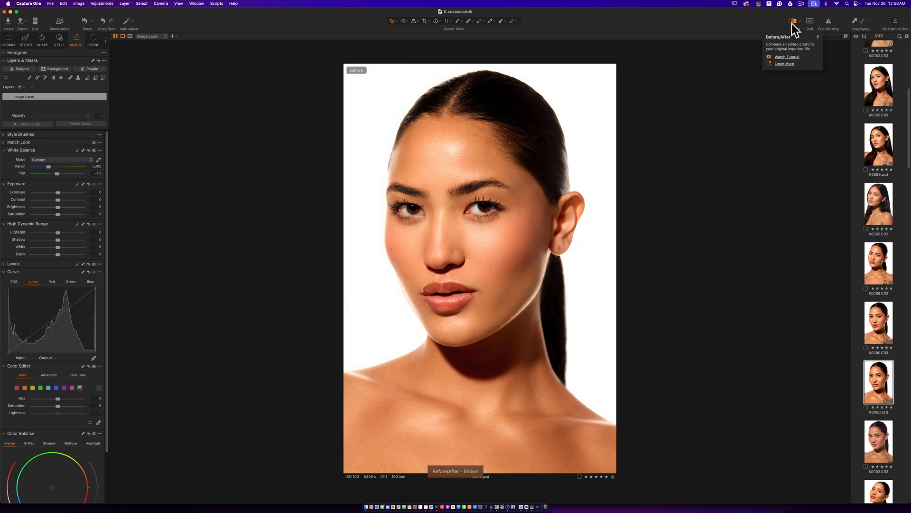
{"action": "key", "text": "Up"}
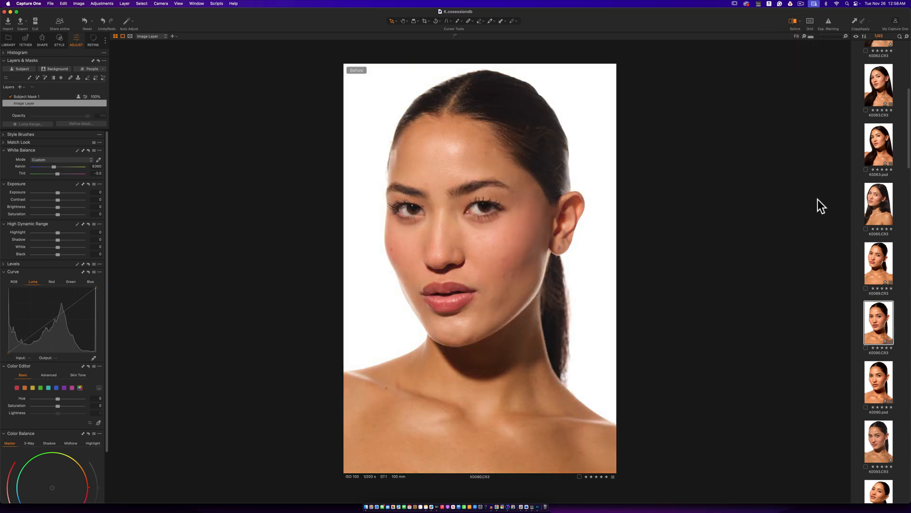
{"action": "left_click", "coordinate": [792, 23]}
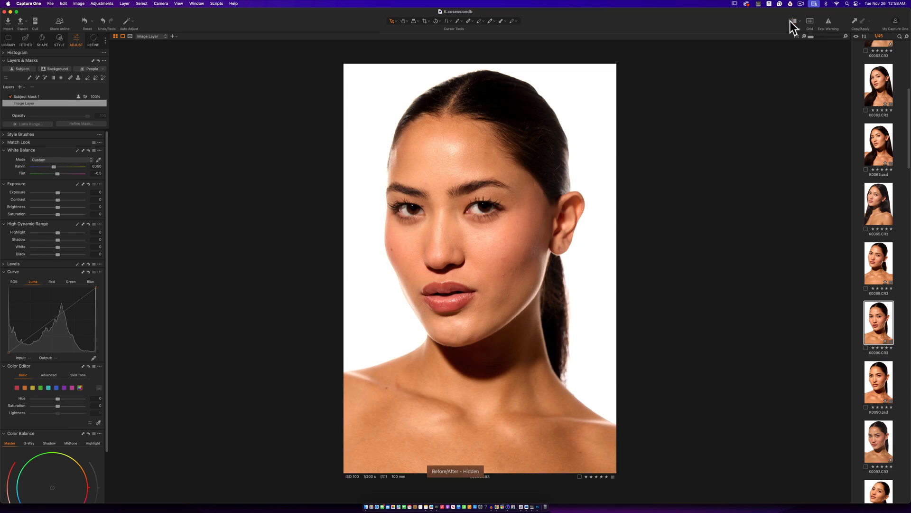
{"action": "left_click", "coordinate": [790, 21]}
{"action": "left_click", "coordinate": [790, 22]}
- Compare K0089.CR3 with the unedited K0093.CR3 and inspect the Subject Mask 1 layer on K0089.CR3
{"action": "left_click", "coordinate": [872, 265]}
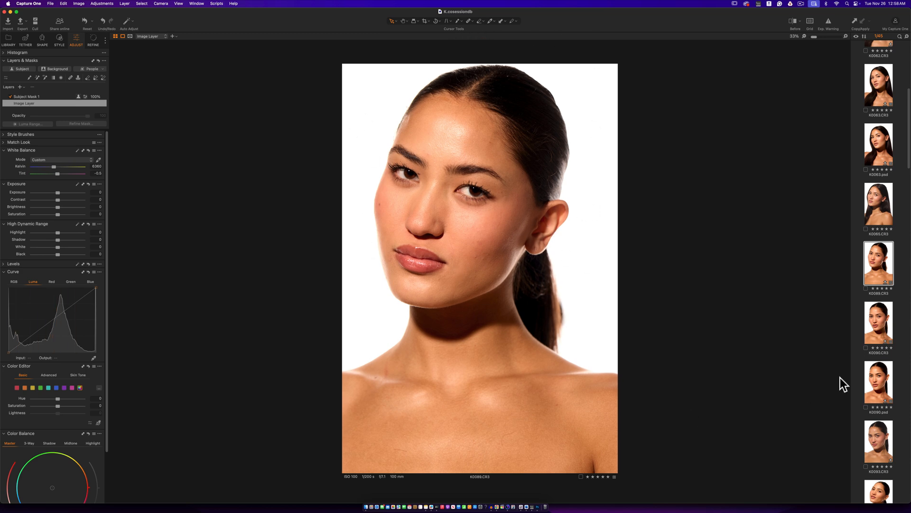
{"action": "left_click", "coordinate": [874, 428]}
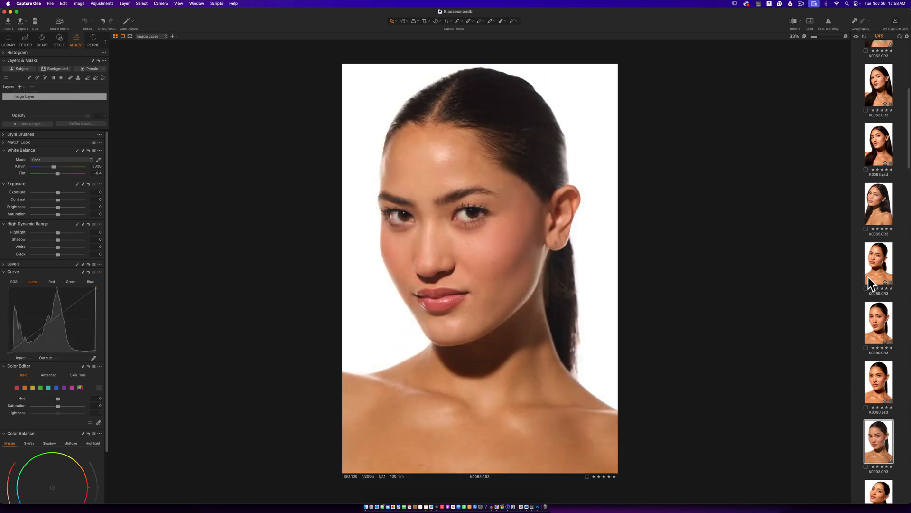
{"action": "left_click", "coordinate": [869, 276]}
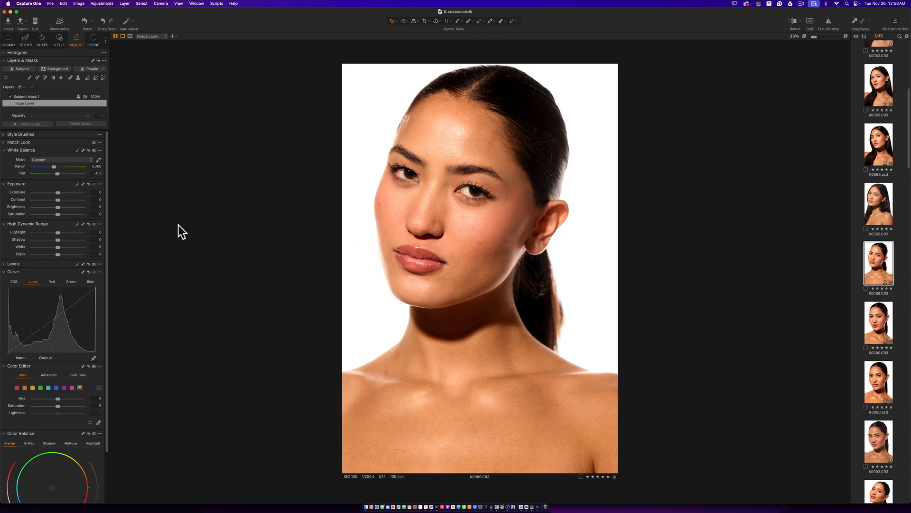
{"action": "left_click", "coordinate": [31, 96]}
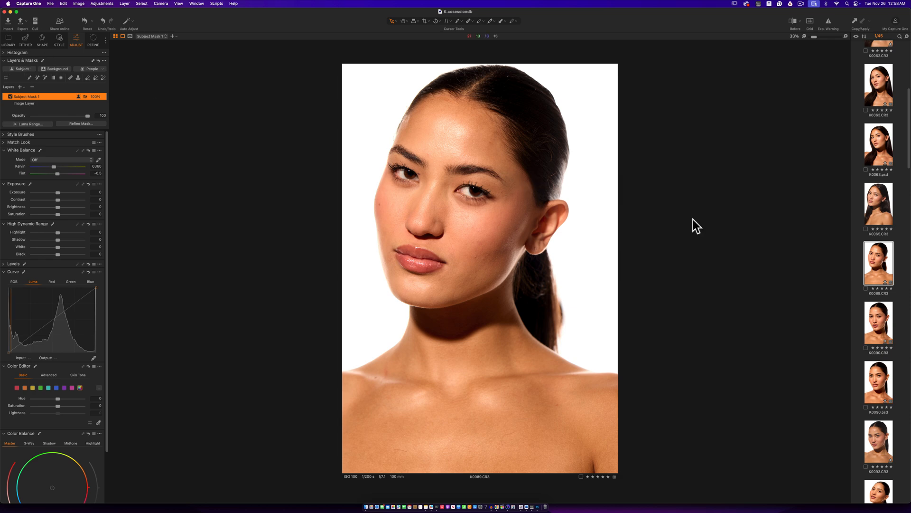
- Set the RGB levels of K0093.CR3 to input shadow 12 and highlight 238, and check clipping with the exposure warning
{"action": "left_click", "coordinate": [879, 441]}
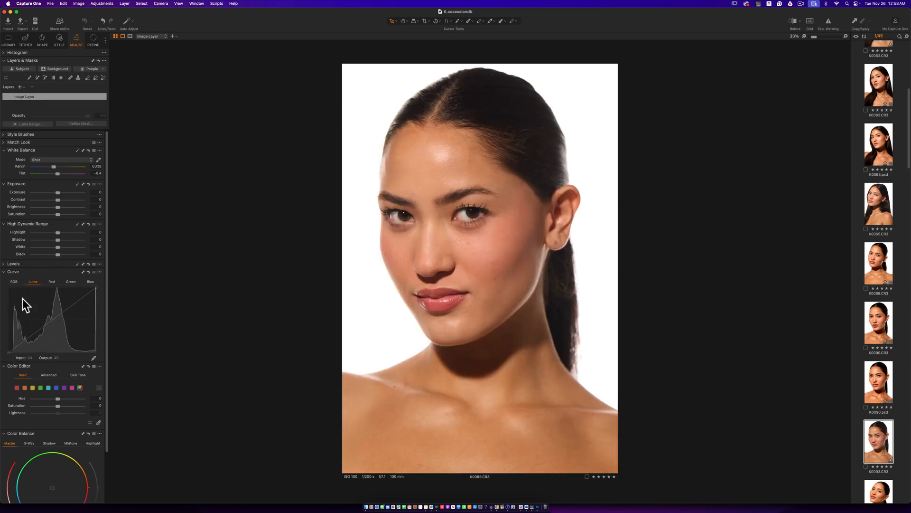
{"action": "left_click", "coordinate": [5, 264]}
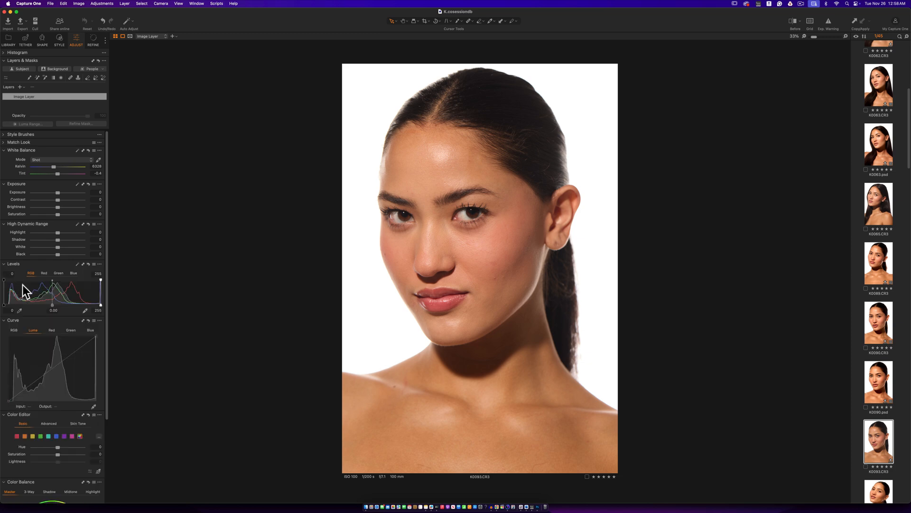
{"action": "left_click_drag", "start_coordinate": [5, 304], "coordinate": [8, 304]}
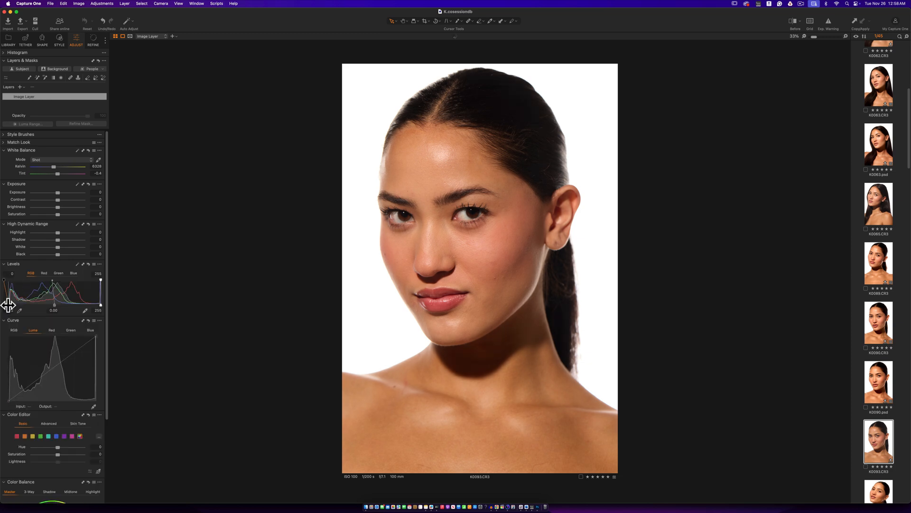
{"action": "left_click_drag", "start_coordinate": [100, 304], "coordinate": [94, 303]}
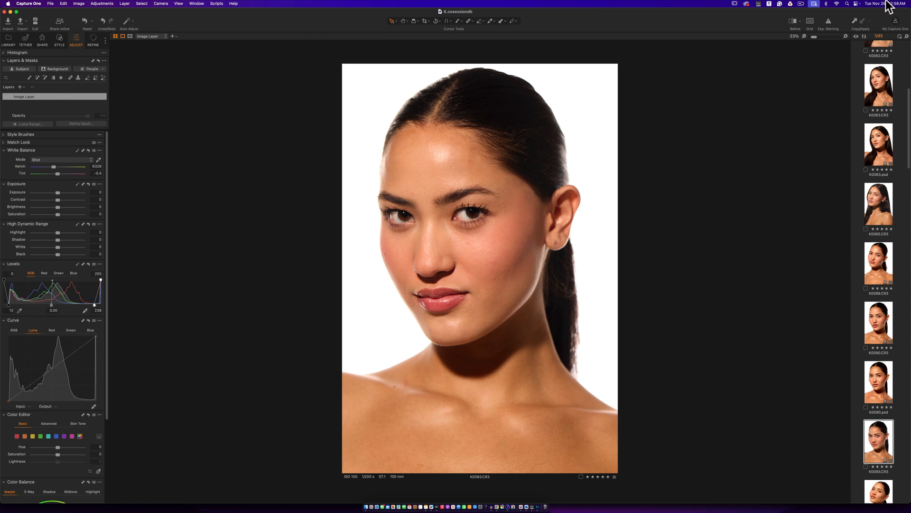
{"action": "left_click", "coordinate": [828, 22]}
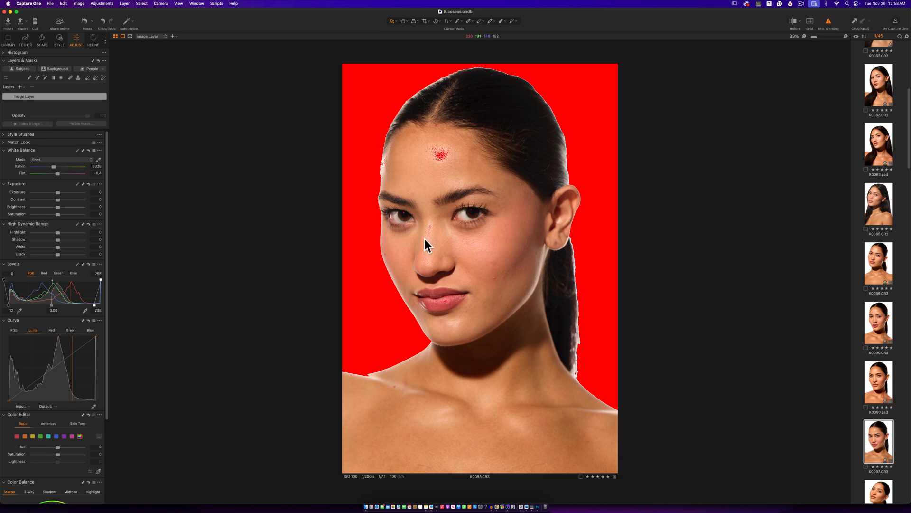
{"action": "left_click", "coordinate": [829, 27]}
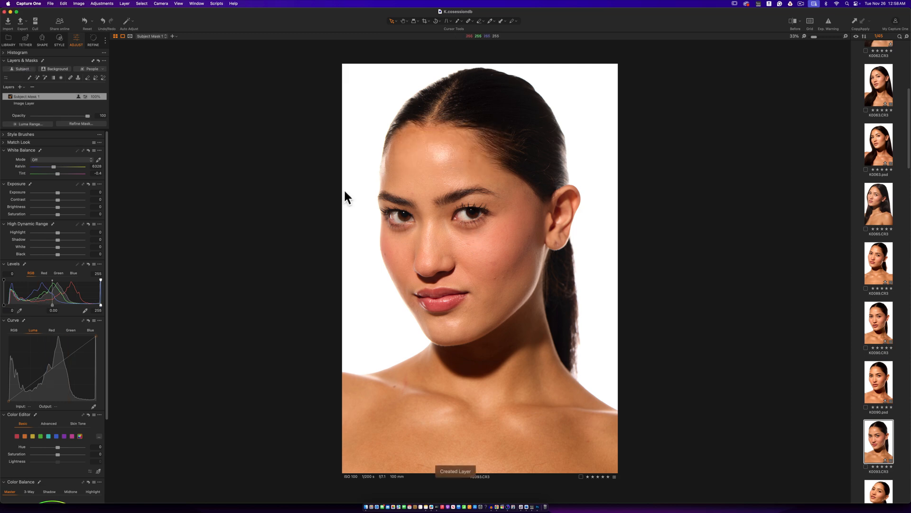
- Preview the subject mask on K0093.CR3, and on its layer raise the input shadow level slightly and set the highlight level to 240
{"action": "key", "text": "m"}
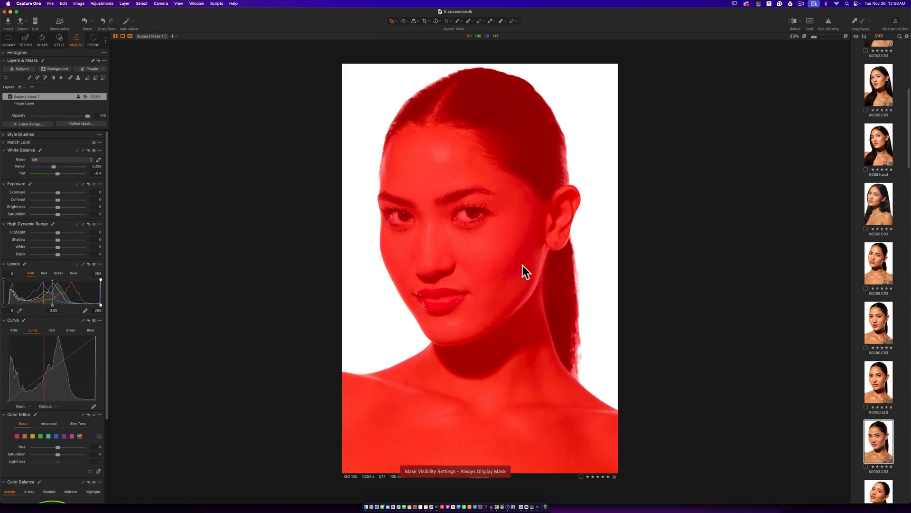
{"action": "key", "text": "m"}
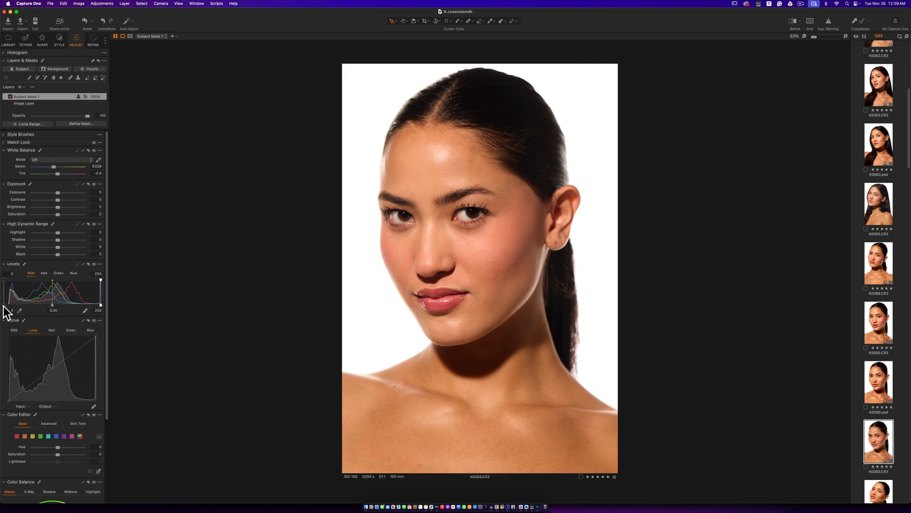
{"action": "left_click_drag", "start_coordinate": [5, 305], "coordinate": [7, 306]}
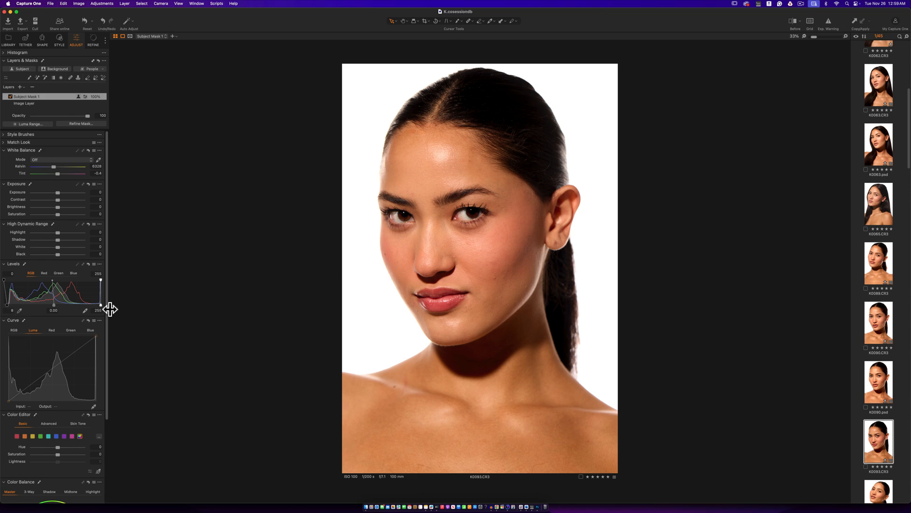
{"action": "left_click_drag", "start_coordinate": [101, 305], "coordinate": [95, 305]}
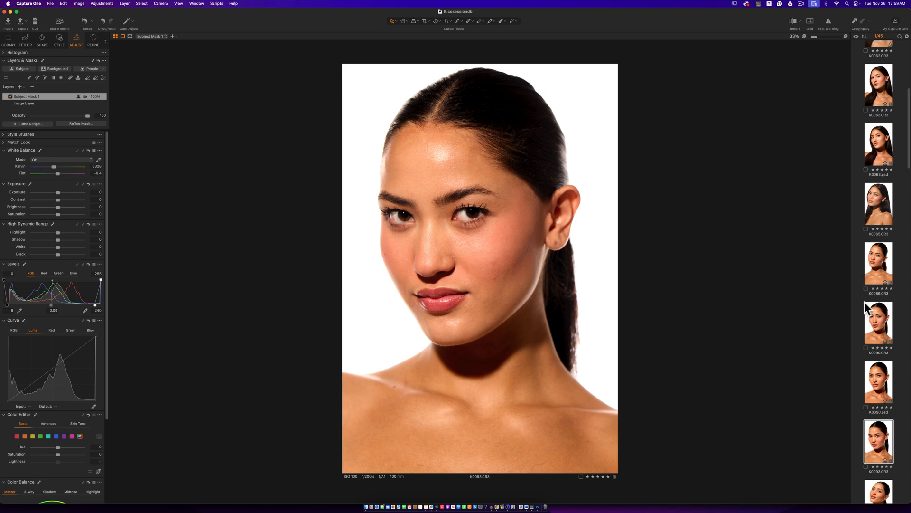
- Compare K0089.CR3 and K0093.CR3 side by side to check that their contrast and tones match
{"action": "left_click", "coordinate": [870, 264], "text": "super"}
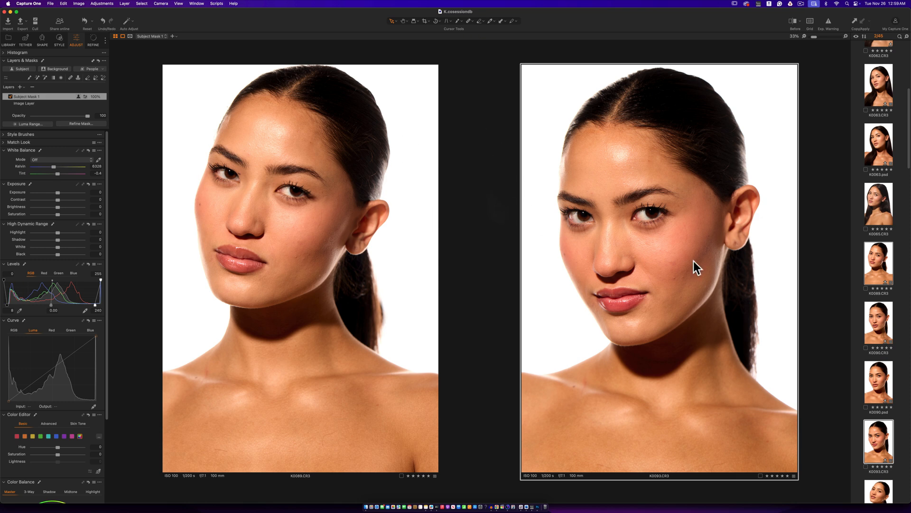
{"action": "left_click", "coordinate": [859, 369]}
{"action": "left_click", "coordinate": [875, 271]}
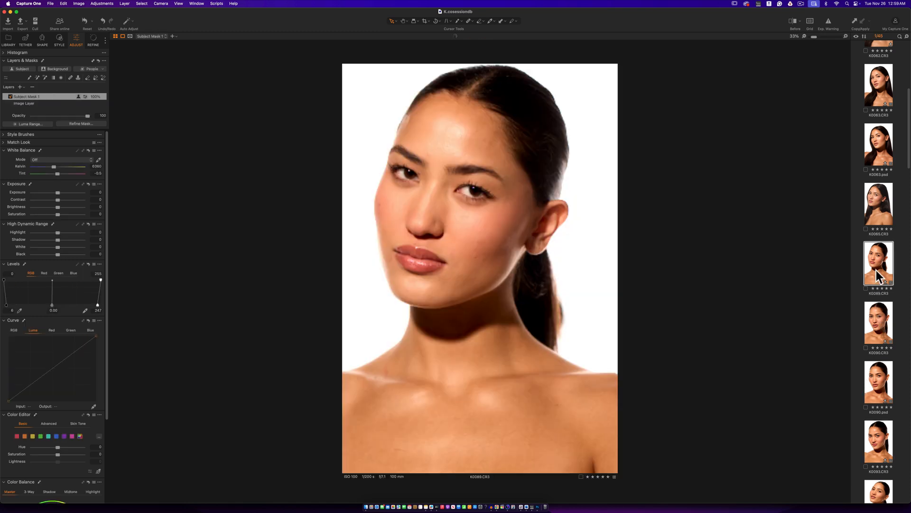
{"action": "left_click", "coordinate": [875, 446], "text": "super"}
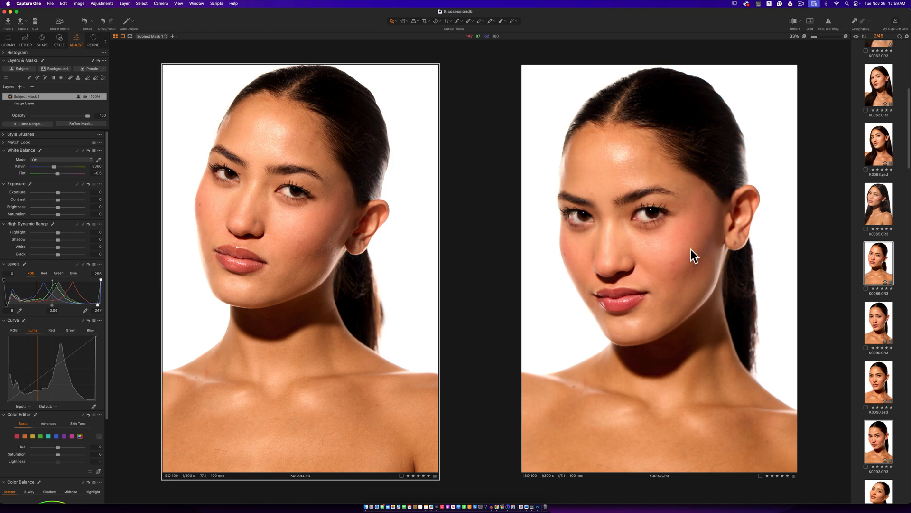
{"action": "left_click", "coordinate": [857, 417]}
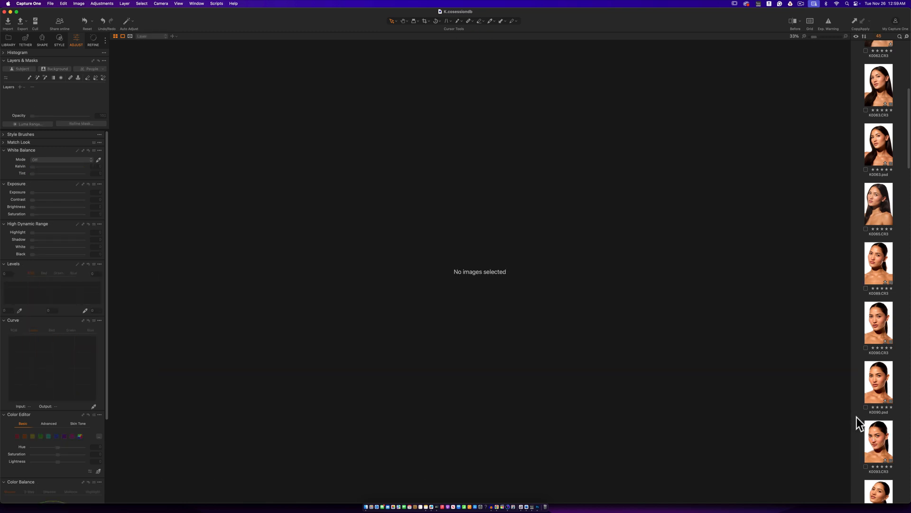
- Send K0093.CR3 to Adobe Photoshop 2024 as a 16-bit PSD in Adobe RGB (1998) at 300 px/in
{"action": "left_click", "coordinate": [877, 433]}
{"action": "right_click", "coordinate": [879, 440]}
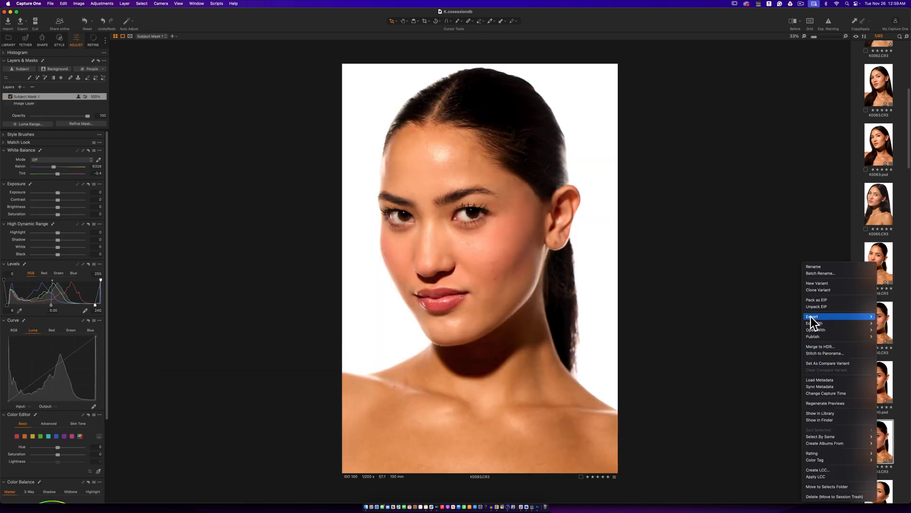
{"action": "mouse_move", "coordinate": [815, 323]}
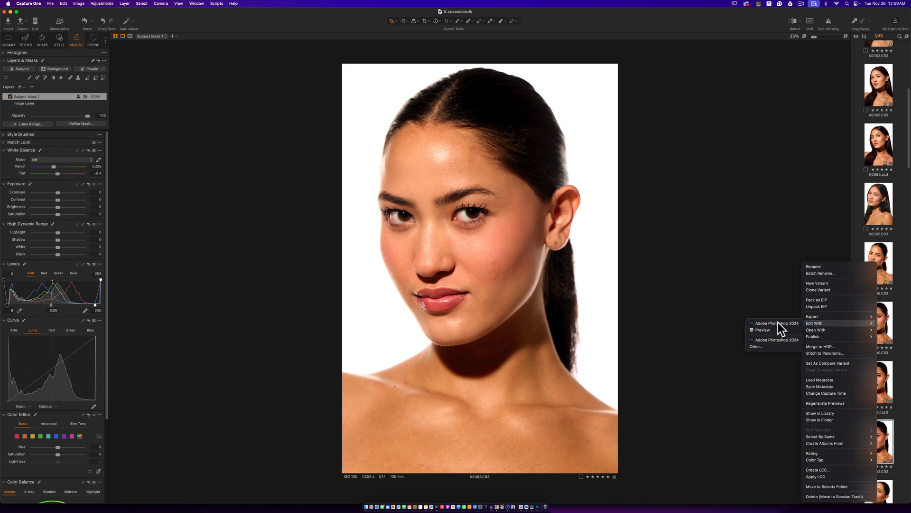
{"action": "left_click", "coordinate": [779, 323]}
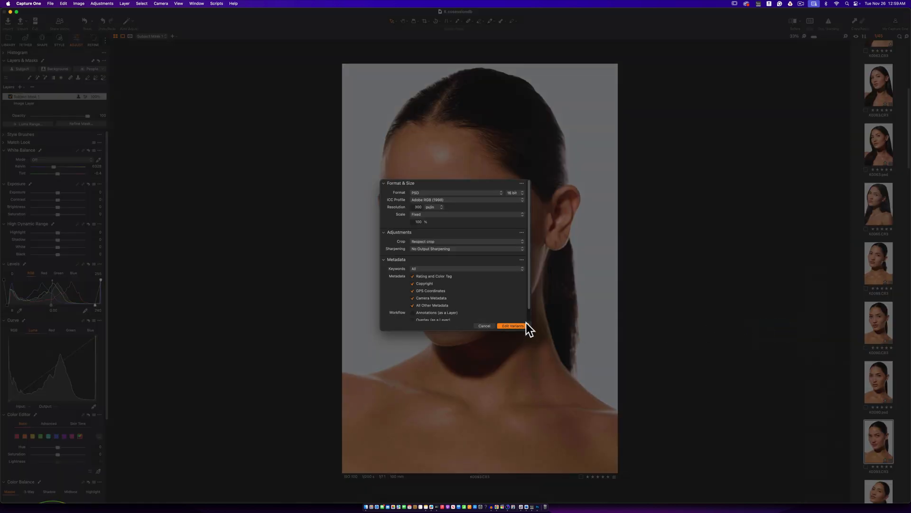
{"action": "left_click", "coordinate": [512, 326]}
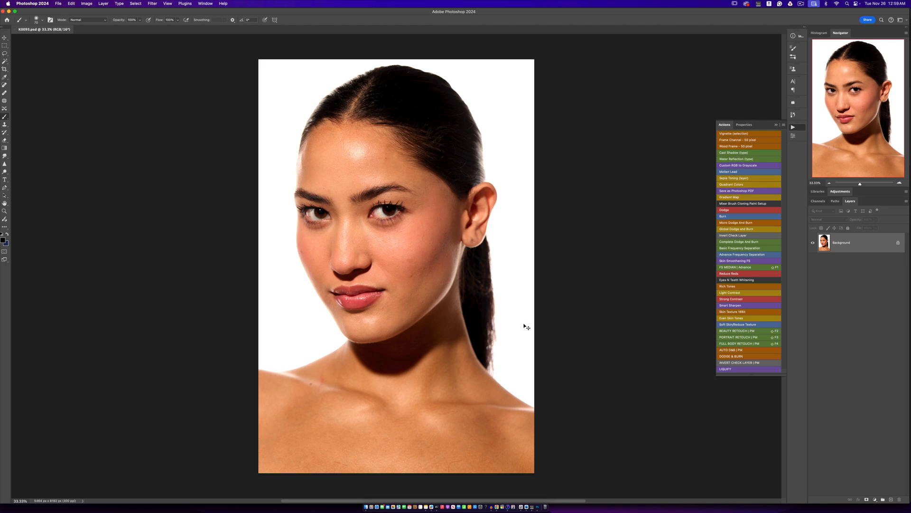
- Duplicate the Background layer of K0093.psd onto a new layer
{"action": "key", "text": "super+j"}
{"action": "key", "text": "z"}
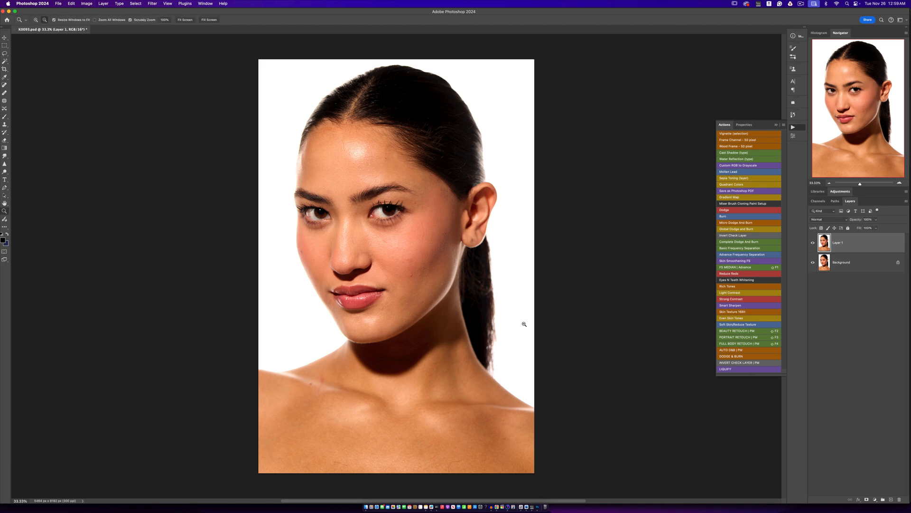
{"action": "key", "text": "b"}
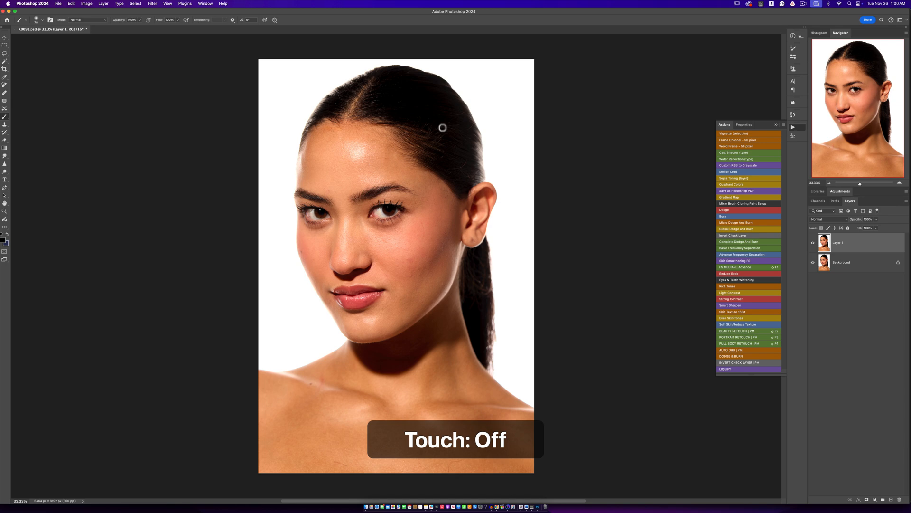
- Examine the portrait's skin, eyes and hairline up close, ending with the face framed at 66.67% zoom
{"action": "key", "text": "z"}
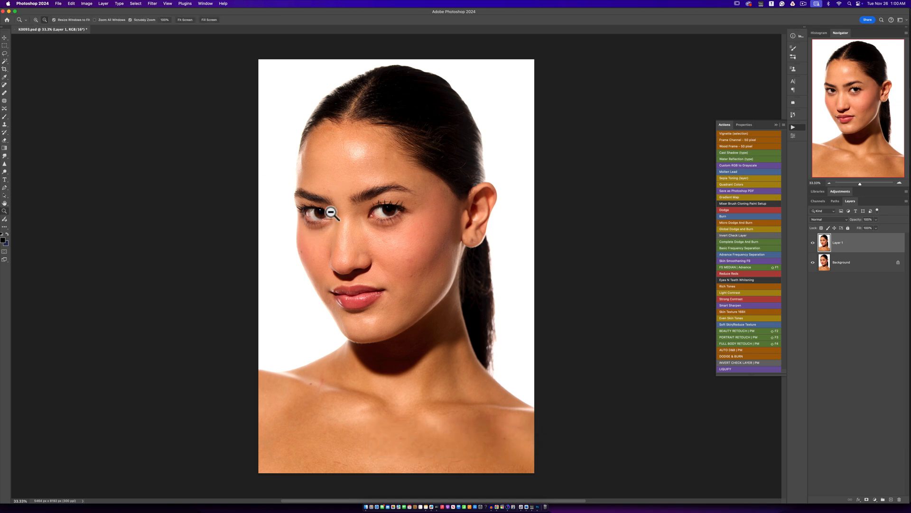
{"action": "left_click", "coordinate": [353, 188]}
{"action": "left_click", "coordinate": [354, 189]}
{"action": "left_click", "coordinate": [355, 189]}
{"action": "left_click", "coordinate": [382, 204], "text": "alt"}
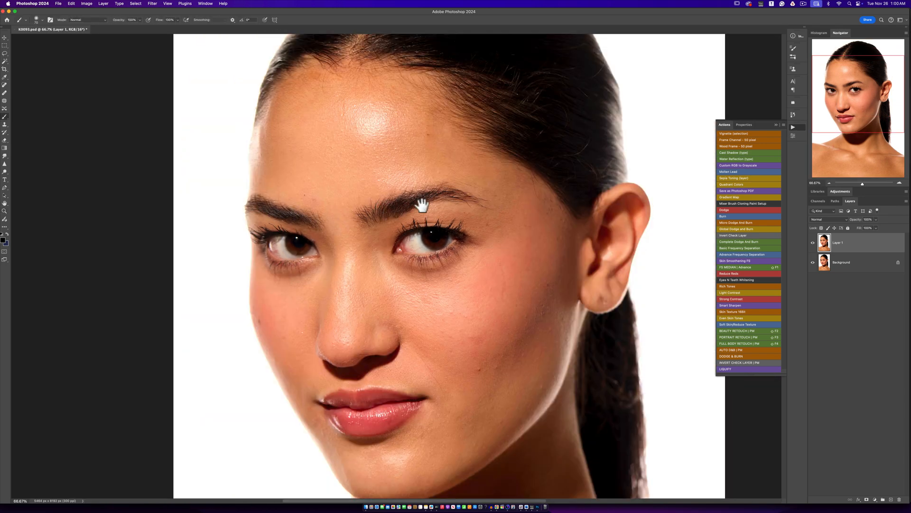
{"action": "mouse_move", "coordinate": [429, 196]}
{"action": "left_mouse_down"}
{"action": "mouse_move", "coordinate": [319, 269]}
{"action": "mouse_move", "coordinate": [279, 275]}
{"action": "left_mouse_up"}
{"action": "left_click_drag", "start_coordinate": [311, 249], "coordinate": [309, 261]}
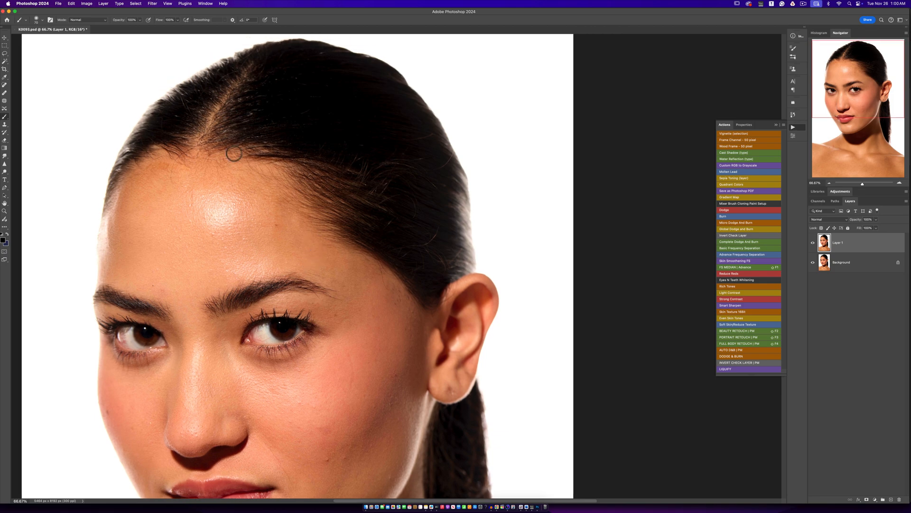
{"action": "left_click", "coordinate": [342, 193], "text": "alt"}
{"action": "left_click", "coordinate": [343, 198], "text": "alt"}
{"action": "left_click", "coordinate": [337, 222], "text": "alt"}
{"action": "left_click", "coordinate": [315, 256]}
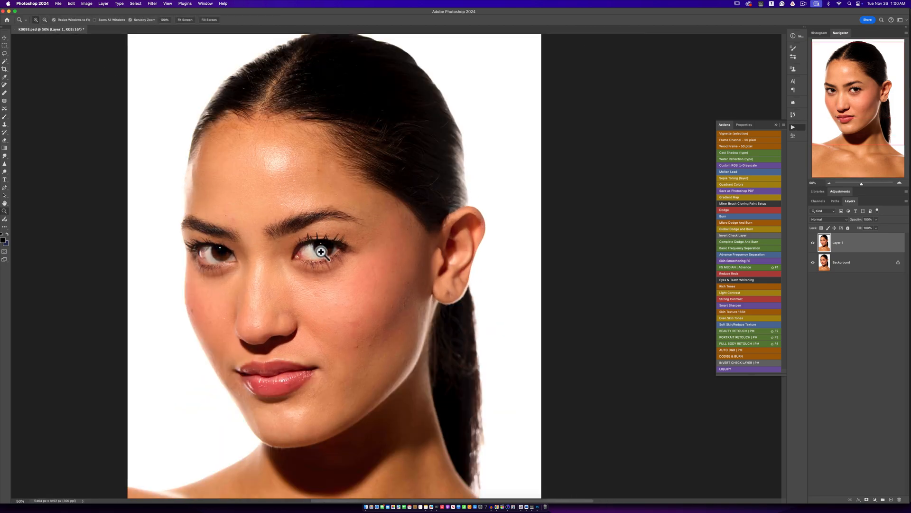
{"action": "left_click", "coordinate": [316, 249]}
{"action": "left_click_drag", "start_coordinate": [318, 246], "coordinate": [368, 197]}
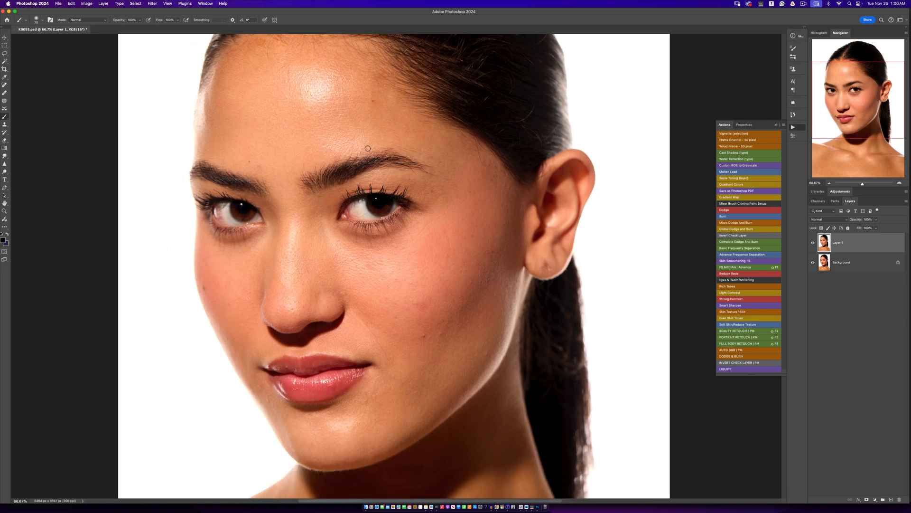
- Heal the stray hairs on the side of the crown with the Spot Healing Brush
{"action": "left_click_drag", "start_coordinate": [474, 165], "coordinate": [444, 236]}
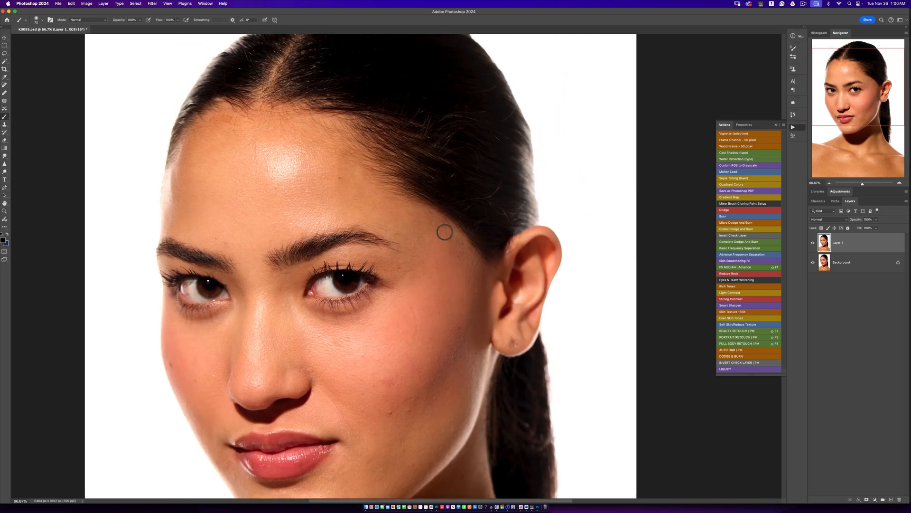
{"action": "left_click", "coordinate": [4, 85]}
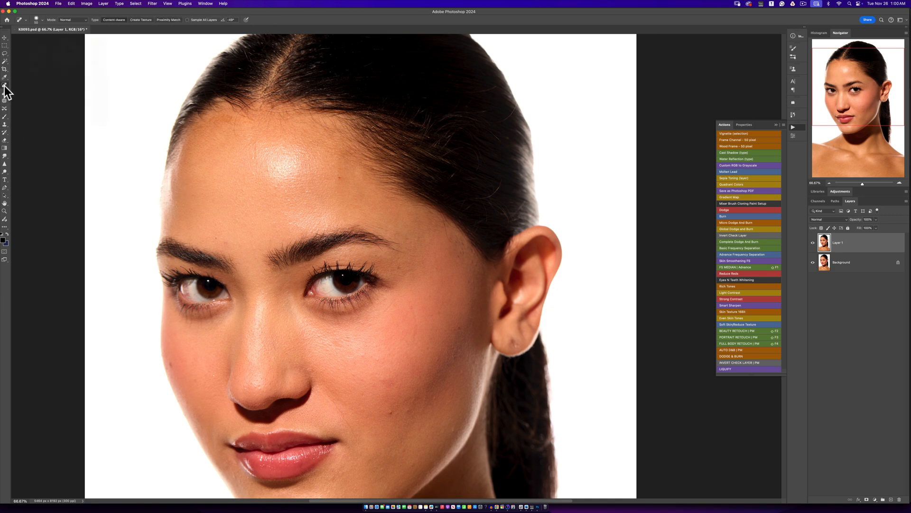
{"action": "key", "text": "space"}
{"action": "left_click_drag", "start_coordinate": [414, 141], "coordinate": [350, 171]}
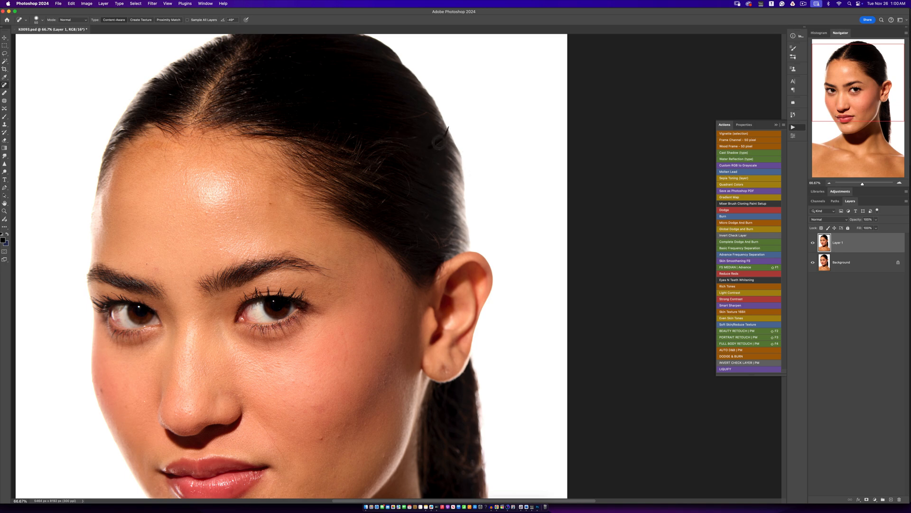
{"action": "left_click_drag", "start_coordinate": [426, 147], "coordinate": [425, 150]}
- Enlarge the healing brush and heal small flaws along the forehead's hairline and temple
{"action": "key", "text": "bracketright"}
{"action": "key", "text": "bracketright"}
{"action": "key", "text": "bracketright"}
{"action": "key", "text": "space"}
{"action": "left_click_drag", "start_coordinate": [302, 198], "coordinate": [367, 161]}
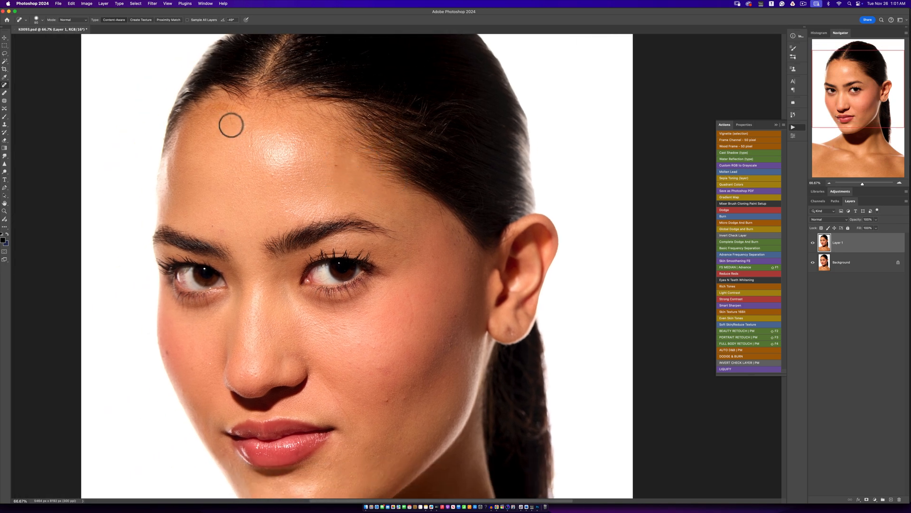
{"action": "left_click_drag", "start_coordinate": [231, 124], "coordinate": [229, 109]}
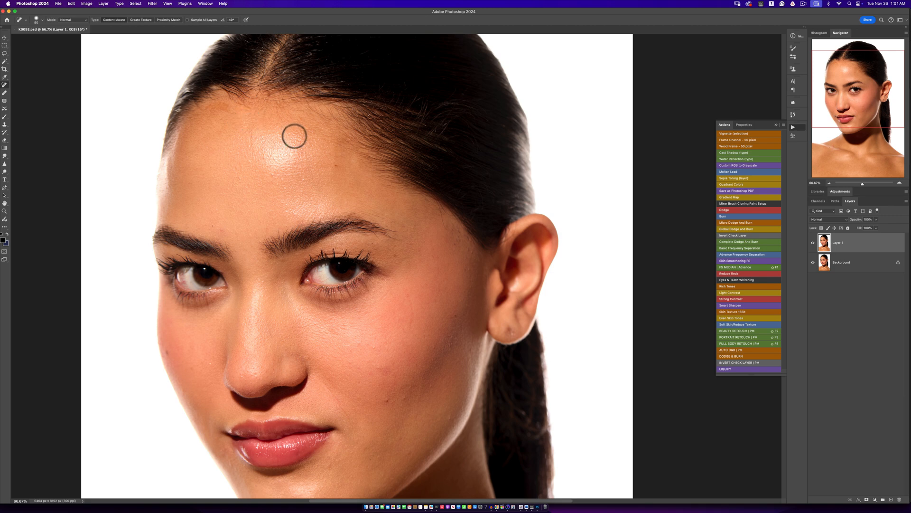
{"action": "left_click_drag", "start_coordinate": [437, 210], "coordinate": [444, 222]}
- Fill the thin gaps in the ponytail just below the ear with dark hair, using an enlarged Clone Stamp
{"action": "key", "text": "z"}
{"action": "left_click", "coordinate": [434, 246], "text": "alt"}
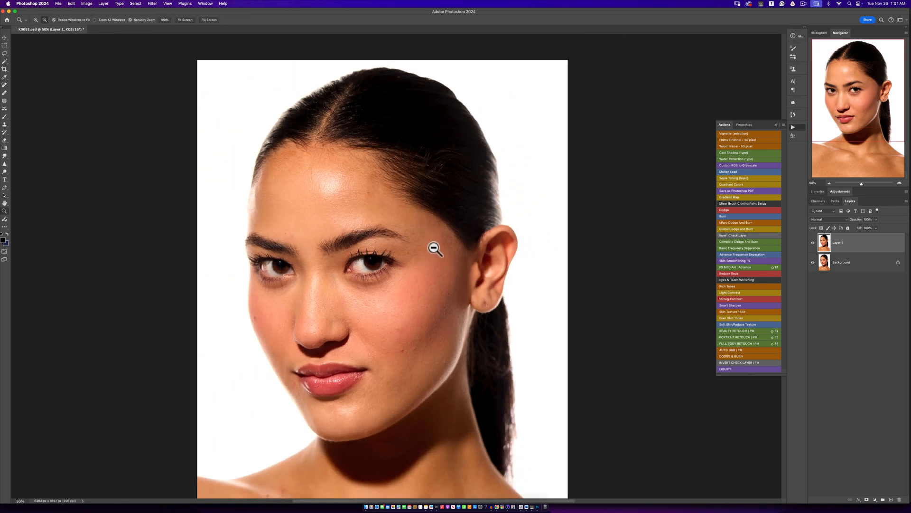
{"action": "left_click", "coordinate": [431, 288]}
{"action": "key", "text": "j"}
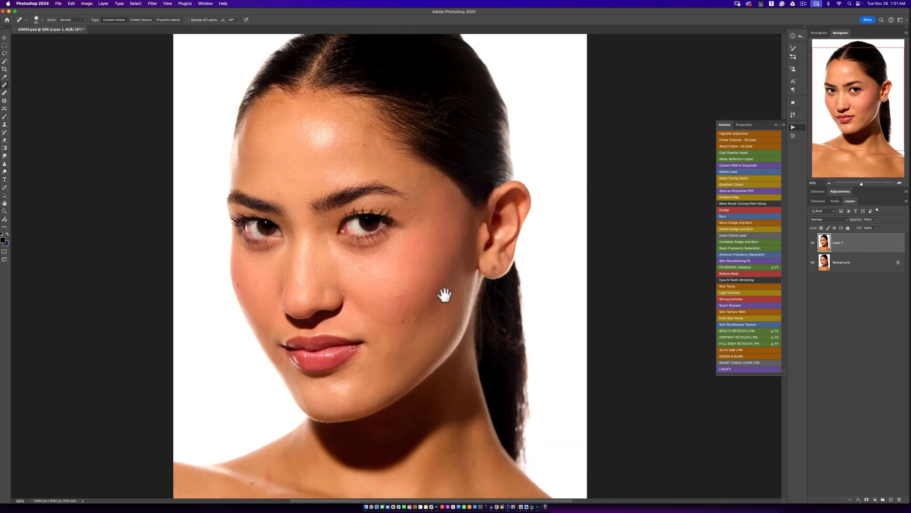
{"action": "left_click_drag", "start_coordinate": [443, 295], "coordinate": [339, 199]}
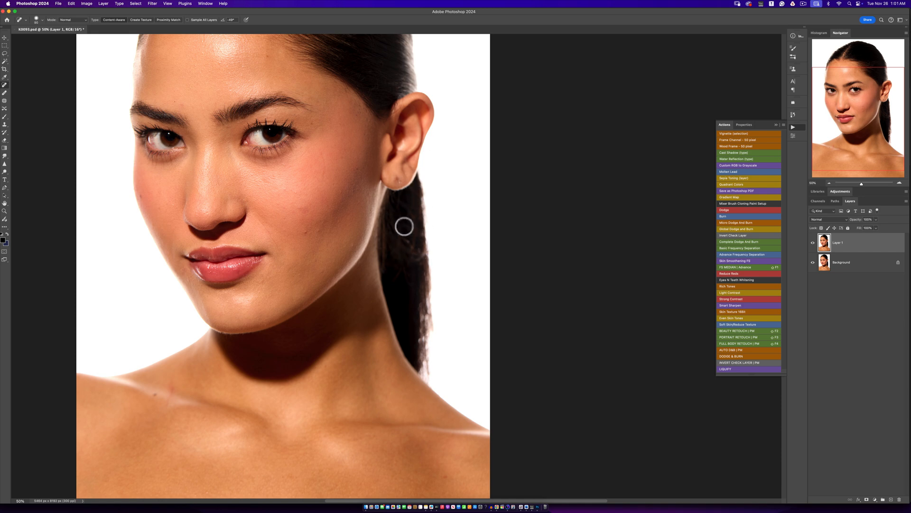
{"action": "key", "text": "s"}
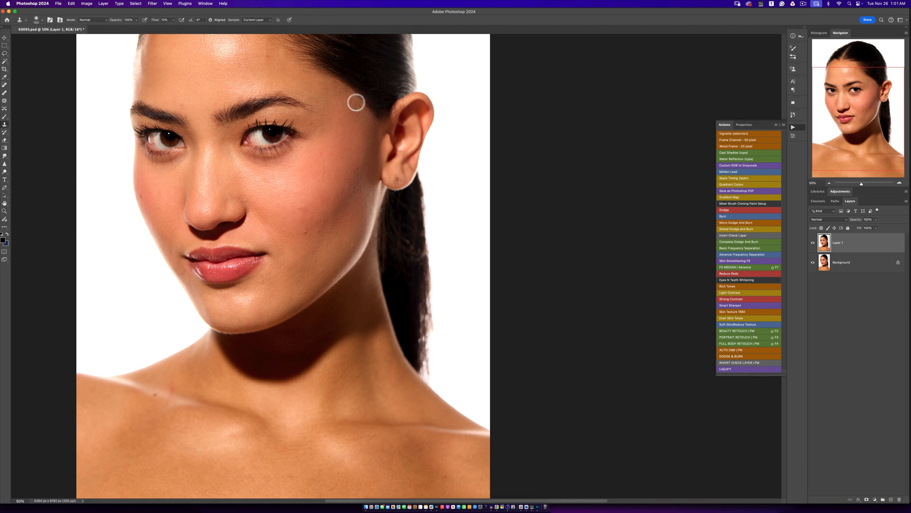
{"action": "key", "text": "bracketright"}
{"action": "key", "text": "bracketright"}
{"action": "key", "text": "bracketright"}
{"action": "key", "text": "bracketright"}
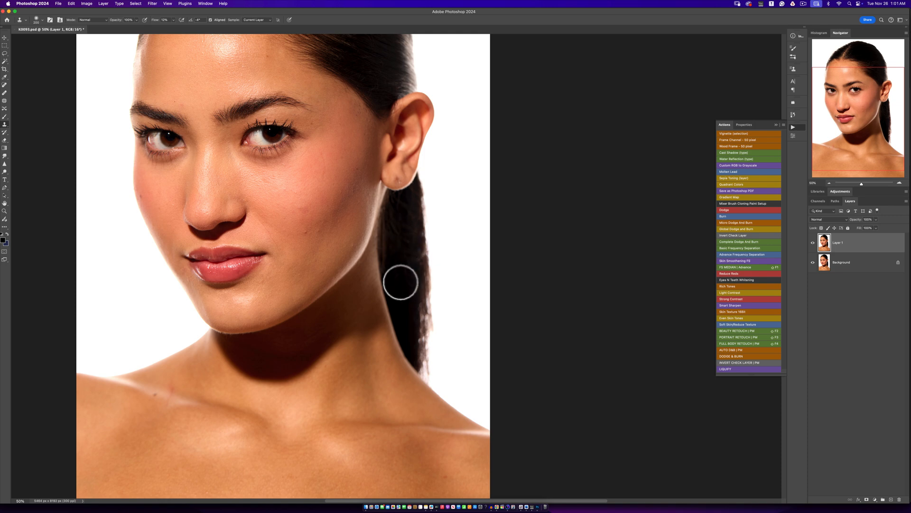
{"action": "left_click", "coordinate": [397, 277], "text": "alt"}
{"action": "mouse_move", "coordinate": [385, 245]}
{"action": "left_mouse_down"}
{"action": "mouse_move", "coordinate": [413, 260]}
{"action": "mouse_move", "coordinate": [409, 251]}
{"action": "left_mouse_up"}
{"action": "left_click", "coordinate": [402, 276], "text": "alt"}
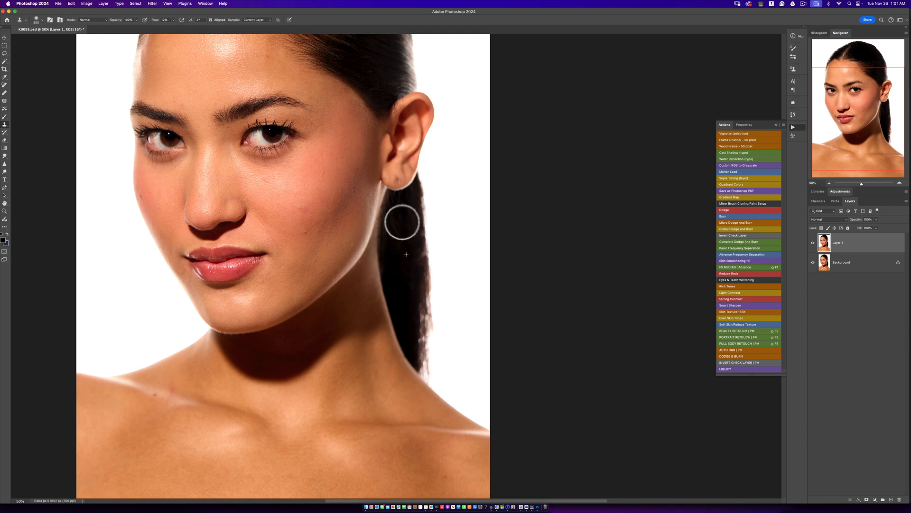
{"action": "left_click", "coordinate": [399, 252], "text": "alt"}
{"action": "left_click_drag", "start_coordinate": [391, 221], "coordinate": [392, 221]}
{"action": "left_click", "coordinate": [398, 272], "text": "alt"}
{"action": "left_click_drag", "start_coordinate": [401, 259], "coordinate": [408, 263]}
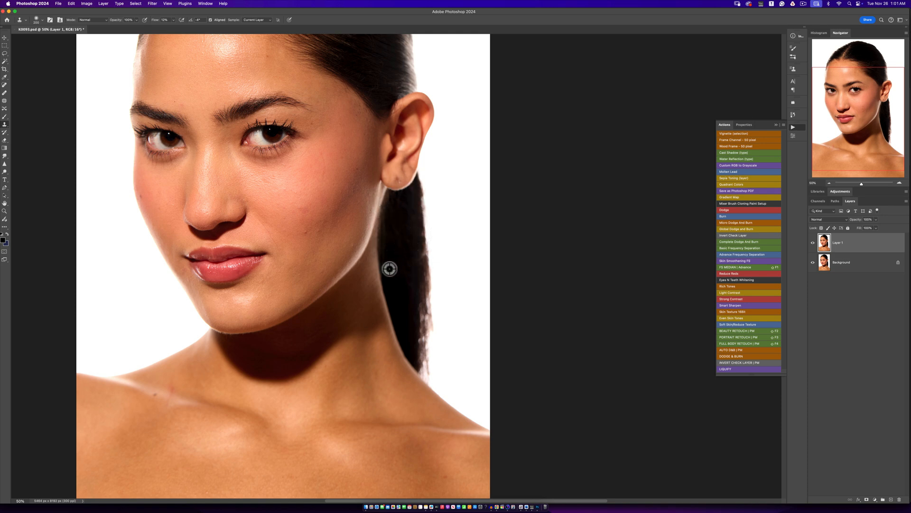
- Clone dark hair along the ponytail's outer side and down to its tip above the shoulder
{"action": "left_click", "coordinate": [410, 319], "text": "alt"}
{"action": "left_click_drag", "start_coordinate": [418, 308], "coordinate": [423, 322]}
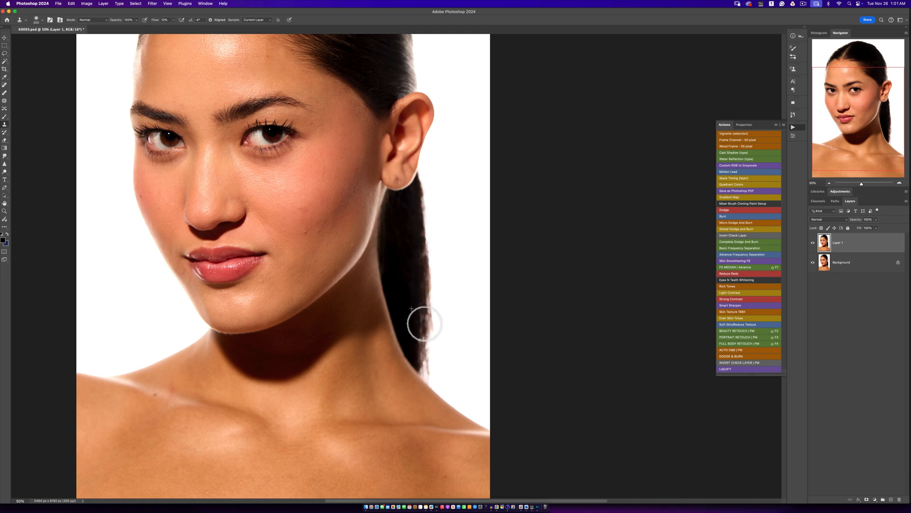
{"action": "left_click", "coordinate": [399, 262], "text": "alt"}
{"action": "mouse_move", "coordinate": [414, 241]}
{"action": "left_mouse_down"}
{"action": "mouse_move", "coordinate": [424, 269]}
{"action": "mouse_move", "coordinate": [423, 248]}
{"action": "left_mouse_up"}
{"action": "left_click", "coordinate": [409, 306], "text": "alt"}
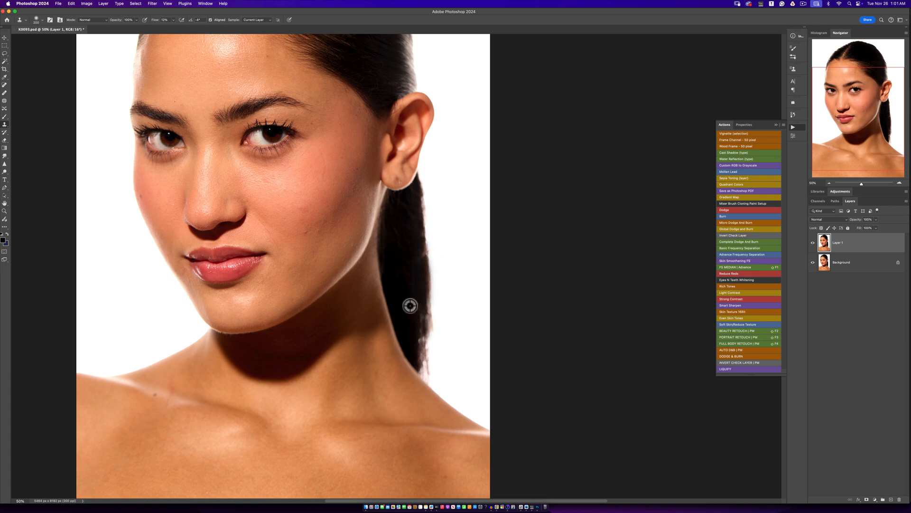
{"action": "mouse_move", "coordinate": [421, 331]}
{"action": "left_mouse_down"}
{"action": "mouse_move", "coordinate": [415, 310]}
{"action": "mouse_move", "coordinate": [413, 343]}
{"action": "mouse_move", "coordinate": [422, 339]}
{"action": "mouse_move", "coordinate": [425, 361]}
{"action": "mouse_move", "coordinate": [415, 366]}
{"action": "mouse_move", "coordinate": [428, 382]}
{"action": "left_mouse_up"}
{"action": "left_click", "coordinate": [410, 300], "text": "alt"}
{"action": "left_click", "coordinate": [412, 329], "text": "alt"}
{"action": "left_click", "coordinate": [412, 331], "text": "alt"}
{"action": "left_click", "coordinate": [413, 350], "text": "alt"}
{"action": "left_click", "coordinate": [409, 329], "text": "alt"}
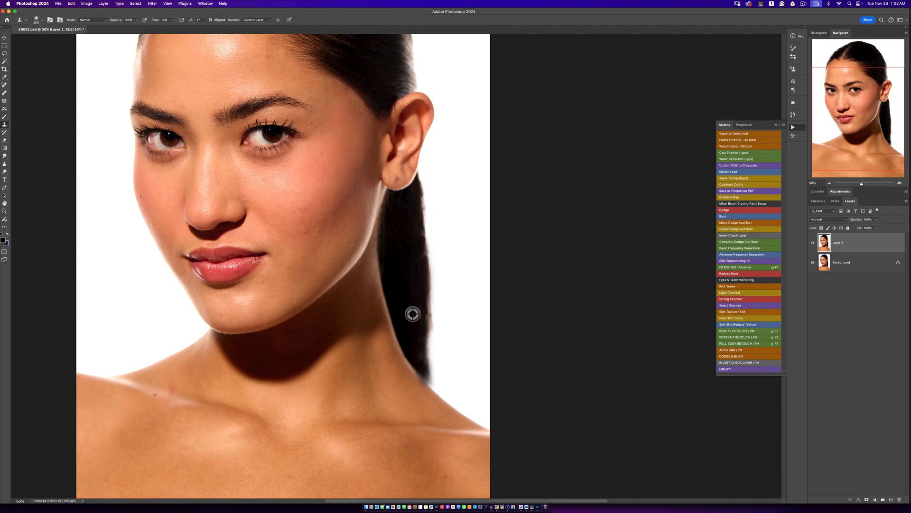
- Smooth the ponytail's outer edge and tip by cloning white background and dark hair along its outline
{"action": "left_click_drag", "start_coordinate": [441, 326], "coordinate": [437, 334]}
{"action": "left_click", "coordinate": [440, 315], "text": "alt"}
{"action": "left_click_drag", "start_coordinate": [441, 286], "coordinate": [439, 330]}
{"action": "left_click", "coordinate": [442, 320], "text": "alt"}
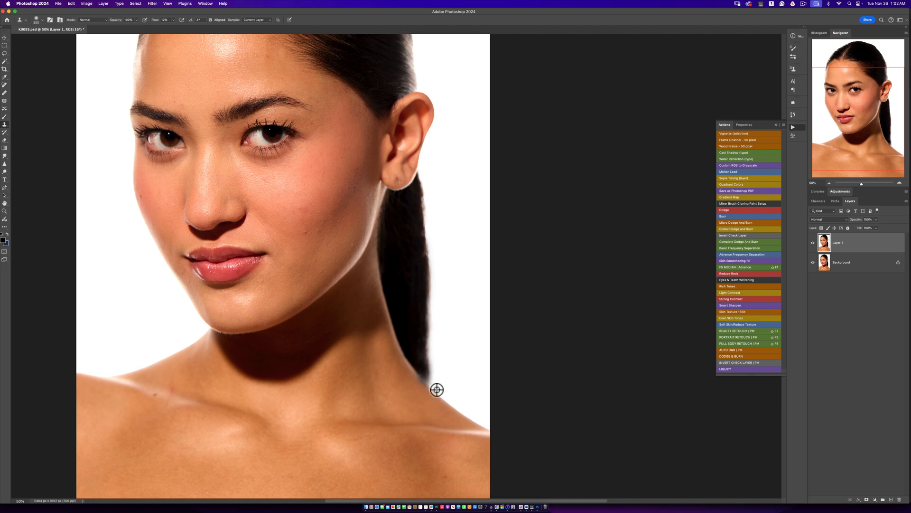
{"action": "left_click", "coordinate": [417, 342], "text": "alt"}
{"action": "mouse_move", "coordinate": [426, 373]}
{"action": "left_mouse_down"}
{"action": "mouse_move", "coordinate": [431, 339]}
{"action": "mouse_move", "coordinate": [434, 372]}
{"action": "left_mouse_up"}
{"action": "left_click", "coordinate": [441, 379], "text": "alt"}
{"action": "left_click", "coordinate": [440, 379], "text": "alt"}
{"action": "left_click", "coordinate": [449, 319], "text": "alt"}
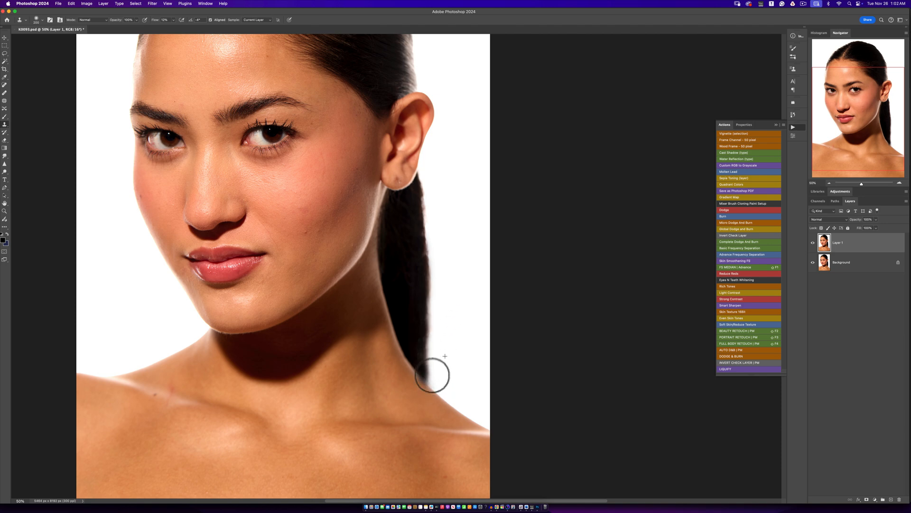
{"action": "left_click", "coordinate": [412, 248], "text": "alt"}
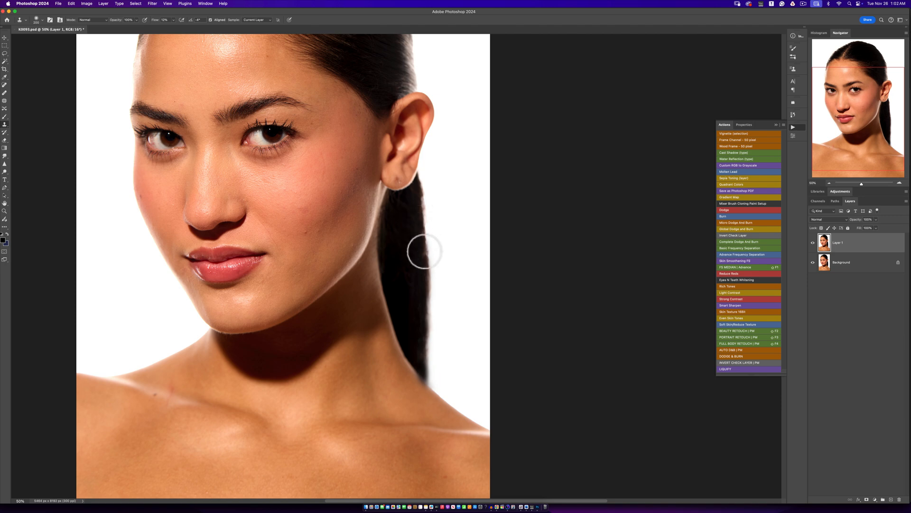
{"action": "mouse_move", "coordinate": [426, 203]}
{"action": "left_mouse_down"}
{"action": "mouse_move", "coordinate": [439, 236]}
{"action": "mouse_move", "coordinate": [427, 187]}
{"action": "mouse_move", "coordinate": [436, 260]}
{"action": "mouse_move", "coordinate": [432, 220]}
{"action": "mouse_move", "coordinate": [434, 242]}
{"action": "left_mouse_up"}
{"action": "left_click", "coordinate": [436, 249], "text": "alt"}
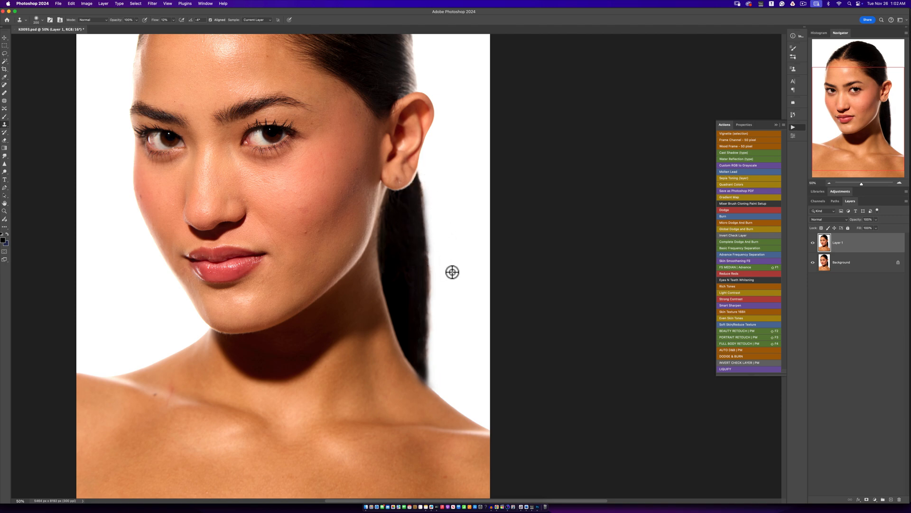
- Add a layer mask to Layer 1 and brush black on it around the ponytail's edge and tip
{"action": "left_click", "coordinate": [867, 499]}
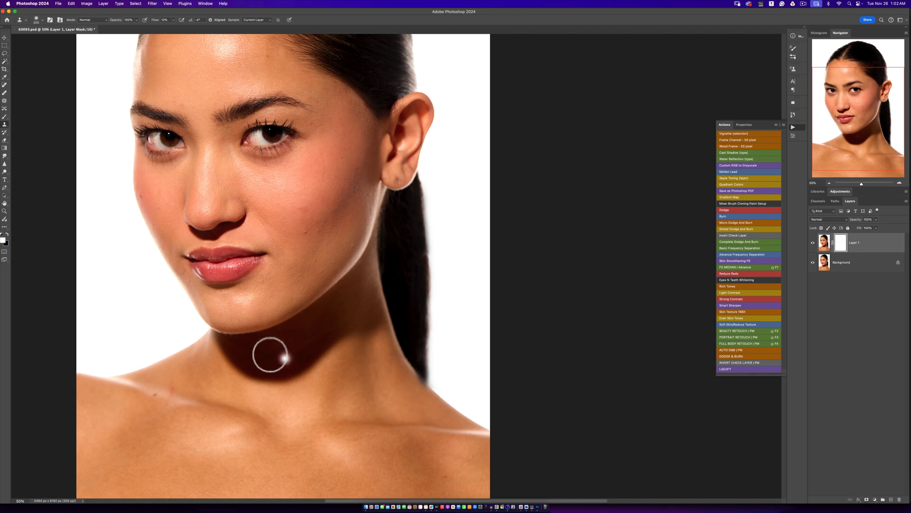
{"action": "left_click", "coordinate": [5, 118]}
{"action": "left_click", "coordinate": [17, 116]}
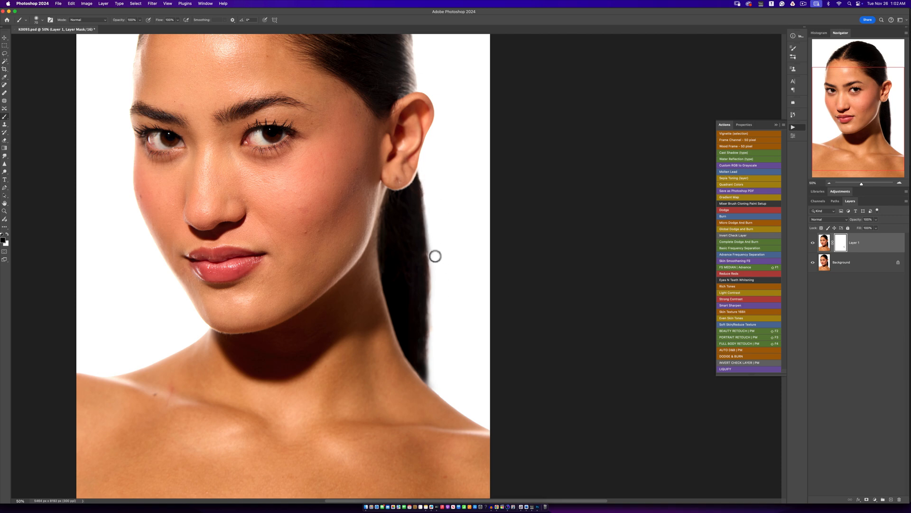
- Examine the retouched ponytail edge and shoulder at 200% zoom and in the full portrait view
{"action": "key", "text": "z"}
{"action": "left_click", "coordinate": [437, 299], "text": "alt"}
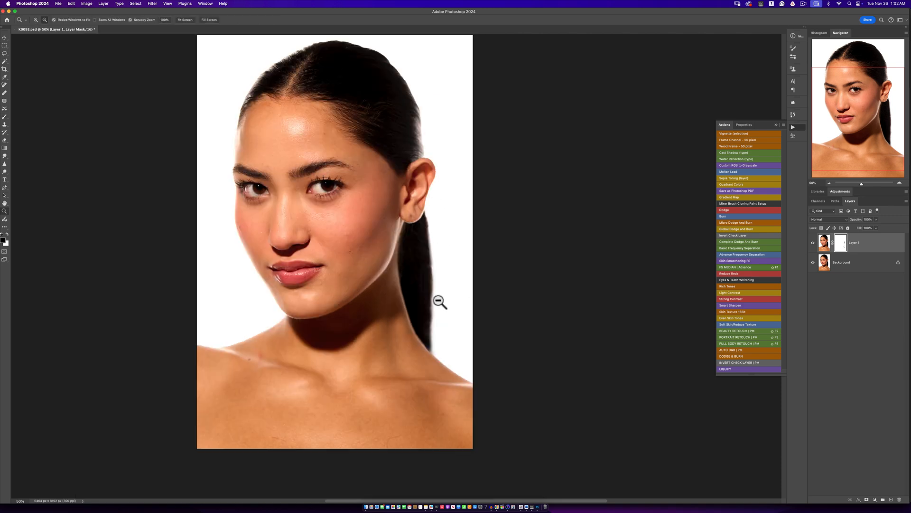
{"action": "left_click", "coordinate": [430, 300], "text": "alt"}
{"action": "left_click", "coordinate": [429, 301], "text": "alt"}
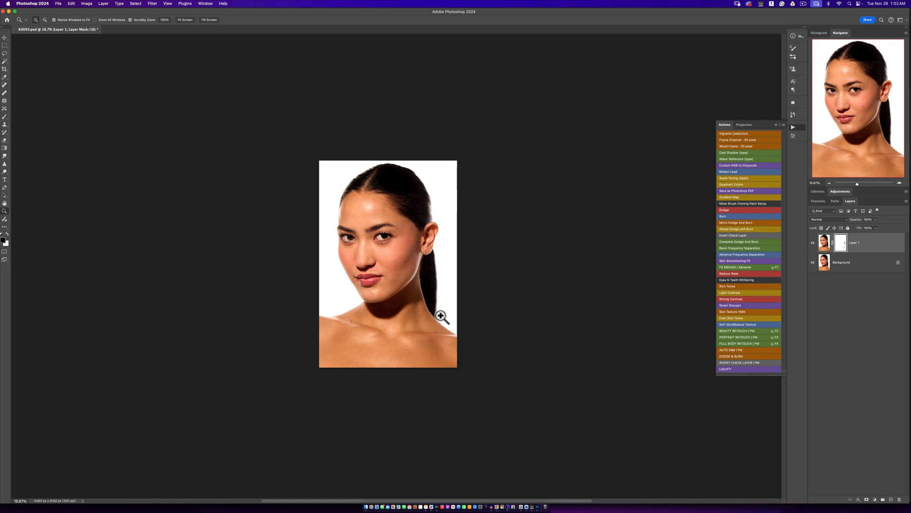
{"action": "left_click", "coordinate": [441, 316]}
{"action": "left_click", "coordinate": [441, 316]}
{"action": "left_click", "coordinate": [440, 318]}
{"action": "left_click", "coordinate": [440, 324]}
{"action": "left_click", "coordinate": [438, 326]}
{"action": "left_click", "coordinate": [430, 329]}
{"action": "key", "text": "b"}
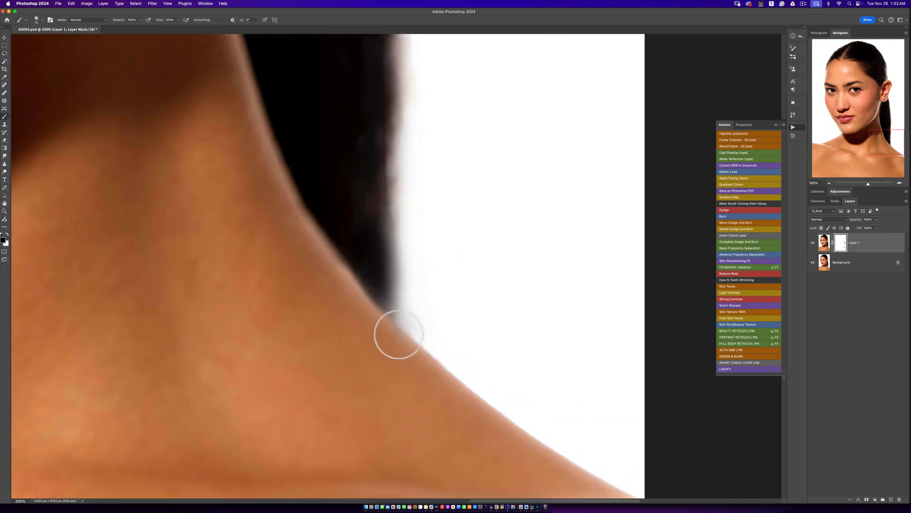
{"action": "key", "text": "z"}
{"action": "left_click", "coordinate": [395, 323], "text": "alt"}
{"action": "left_click", "coordinate": [398, 328], "text": "alt"}
{"action": "left_click", "coordinate": [397, 325], "text": "alt"}
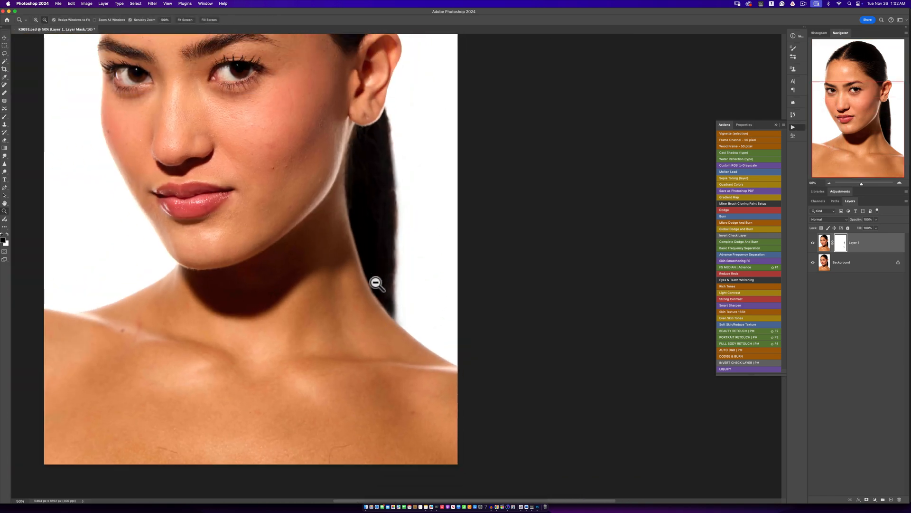
{"action": "left_click", "coordinate": [361, 290], "text": "alt"}
{"action": "left_click", "coordinate": [361, 304], "text": "alt"}
- Spot-heal the curved flyaway hairs above the temple on Layer 1's image rather than its mask
{"action": "left_click", "coordinate": [333, 113]}
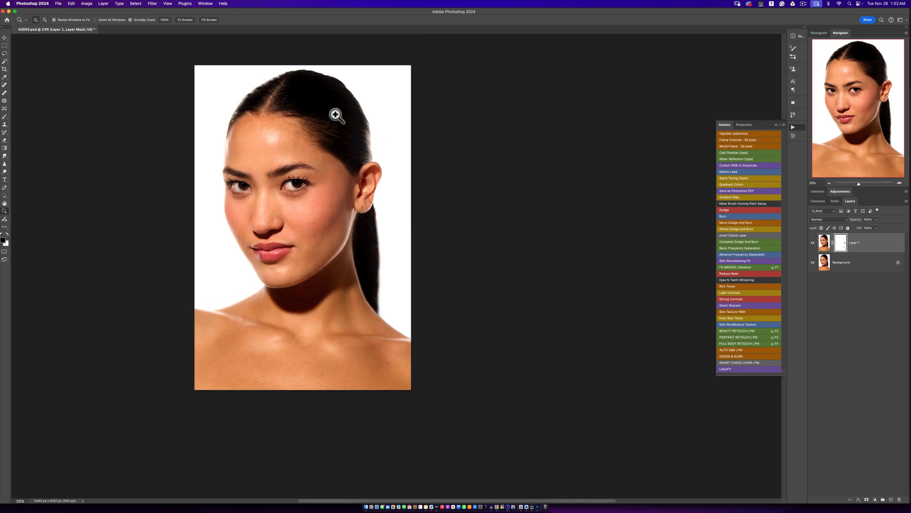
{"action": "left_click", "coordinate": [334, 114]}
{"action": "left_click", "coordinate": [334, 119]}
{"action": "left_click", "coordinate": [333, 126]}
{"action": "left_click", "coordinate": [334, 128]}
{"action": "key", "text": "b"}
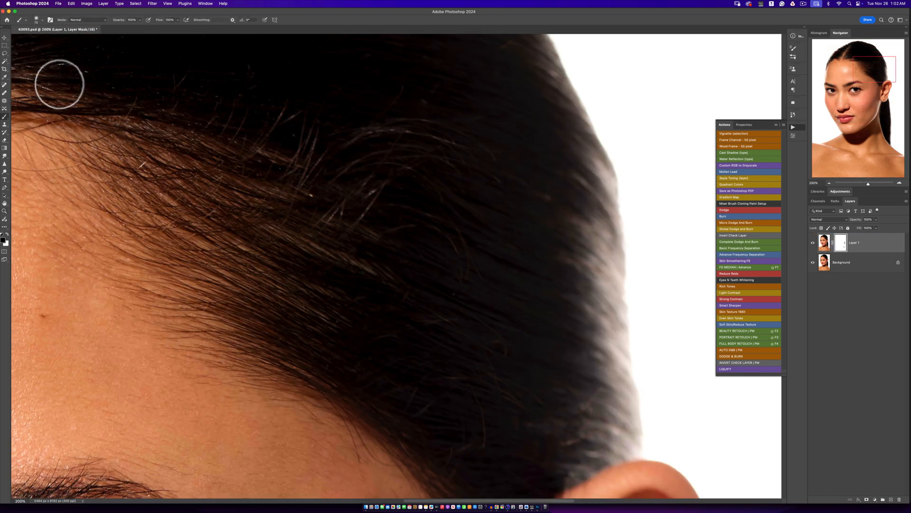
{"action": "left_click", "coordinate": [4, 84]}
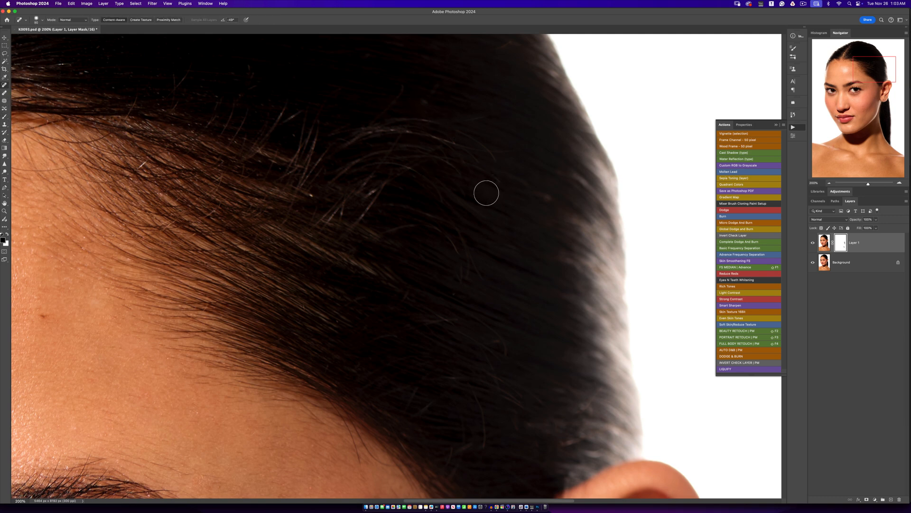
{"action": "key", "text": "bracketleft"}
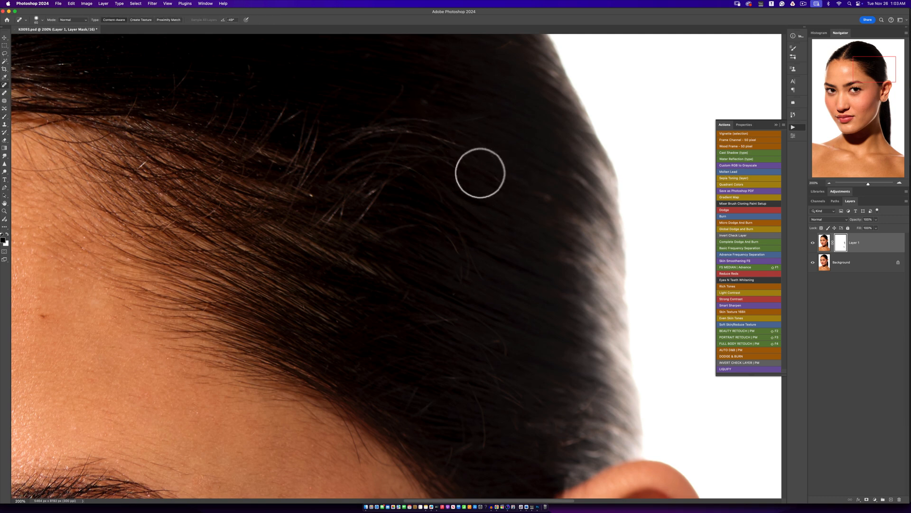
{"action": "left_click", "coordinate": [825, 246]}
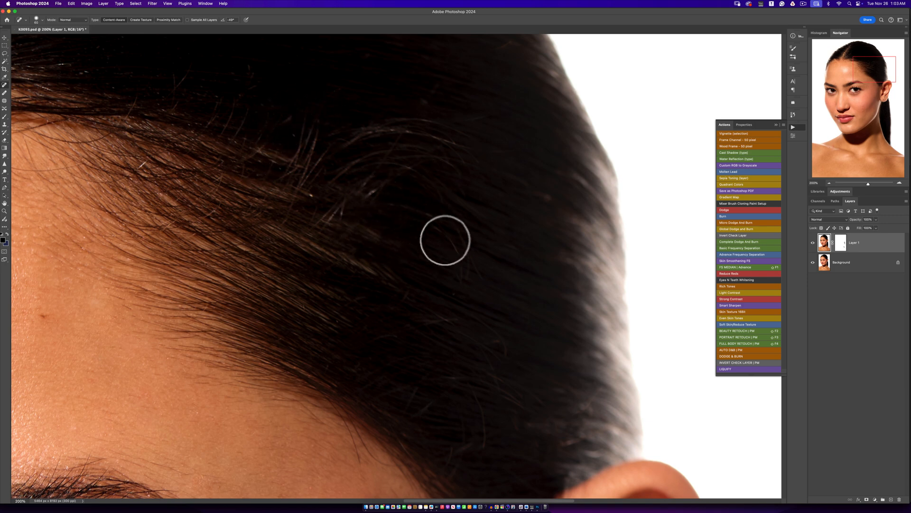
{"action": "left_click_drag", "start_coordinate": [439, 239], "coordinate": [461, 259]}
{"action": "left_click_drag", "start_coordinate": [454, 223], "coordinate": [464, 279]}
{"action": "left_click_drag", "start_coordinate": [470, 246], "coordinate": [484, 288]}
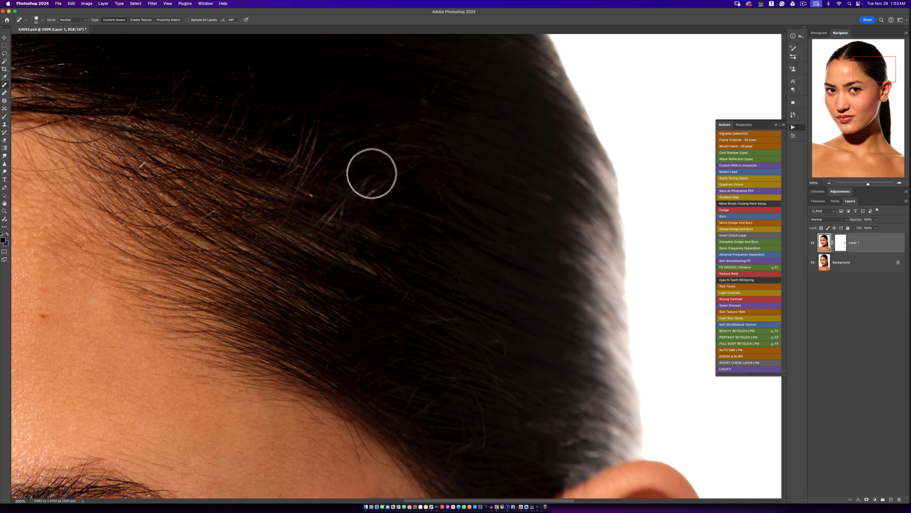
{"action": "key", "text": "p"}
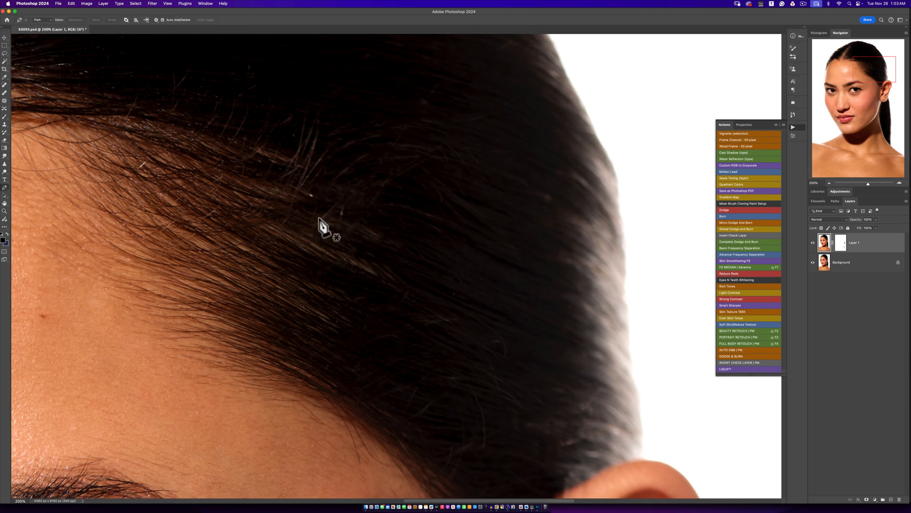
{"action": "left_click_drag", "start_coordinate": [317, 219], "coordinate": [342, 195]}
{"action": "key", "text": "super+z"}
{"action": "key", "text": "b"}
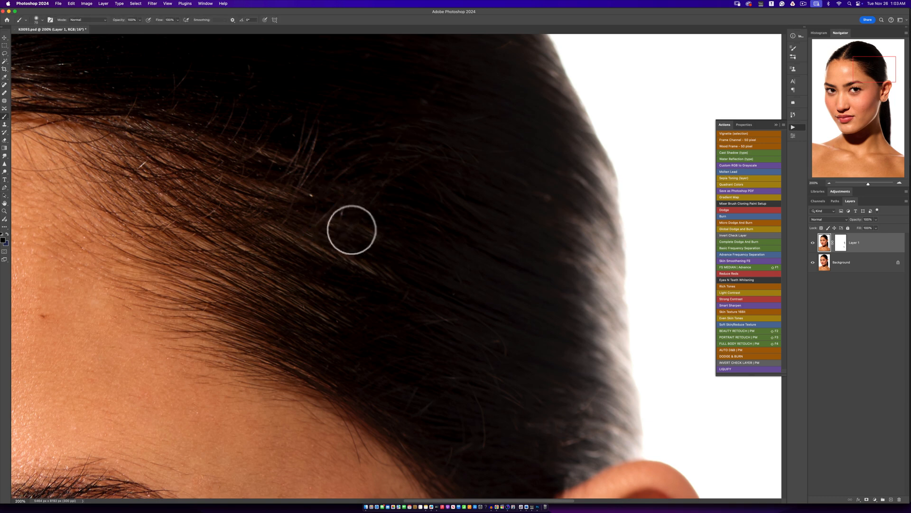
- Remove the upright stray hairs above the forehead's hairline with the Spot Healing Brush
{"action": "left_click", "coordinate": [4, 86]}
{"action": "left_click_drag", "start_coordinate": [345, 206], "coordinate": [306, 232]}
{"action": "left_click_drag", "start_coordinate": [308, 140], "coordinate": [303, 175]}
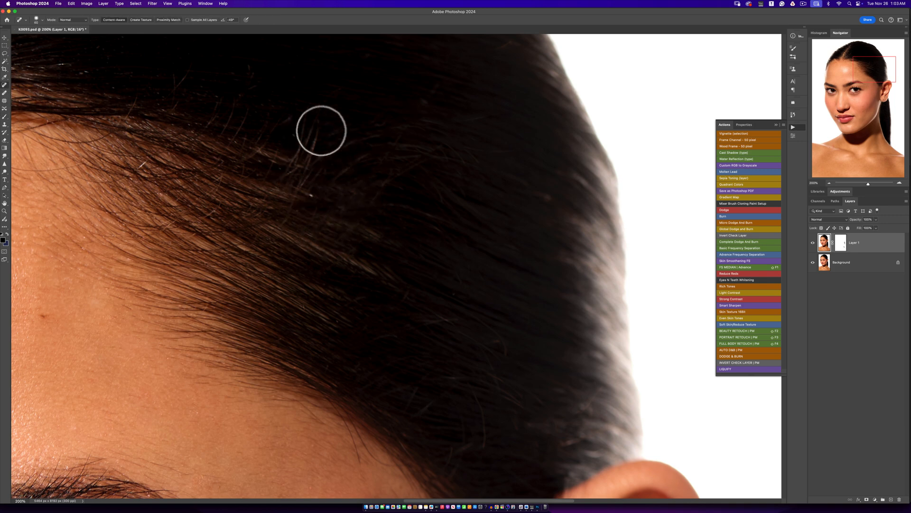
{"action": "left_click_drag", "start_coordinate": [319, 132], "coordinate": [297, 172]}
{"action": "left_click_drag", "start_coordinate": [311, 130], "coordinate": [301, 156]}
{"action": "left_click_drag", "start_coordinate": [311, 111], "coordinate": [291, 170]}
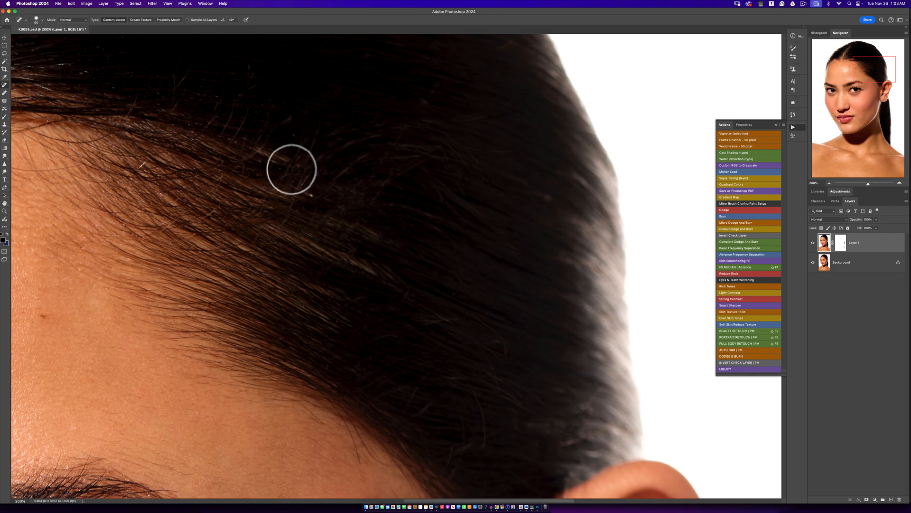
{"action": "left_click_drag", "start_coordinate": [312, 138], "coordinate": [298, 164]}
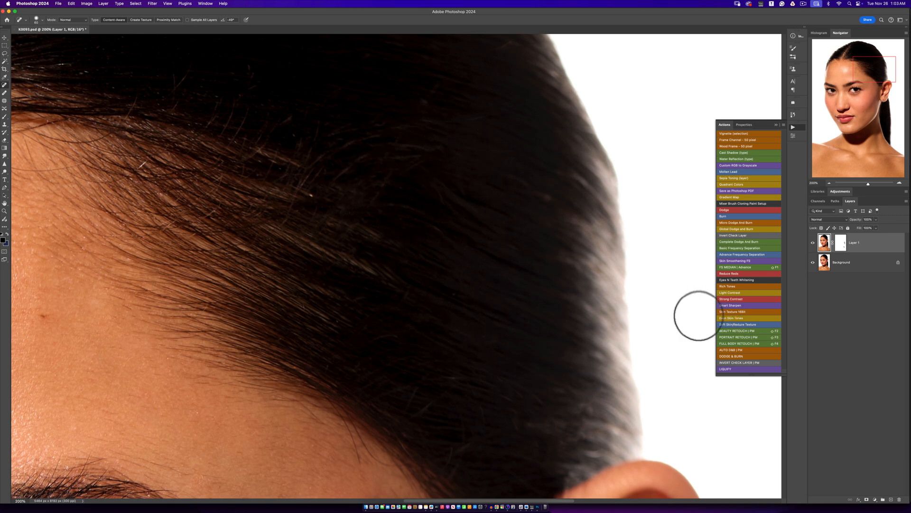
- Compare the portrait with Layer 1 hidden and shown, and inspect the full image at 33.33% zoom
{"action": "key", "text": "z"}
{"action": "left_click", "coordinate": [401, 316], "text": "alt"}
{"action": "left_click", "coordinate": [402, 315], "text": "alt"}
{"action": "left_click", "coordinate": [404, 315], "text": "alt"}
{"action": "left_click", "coordinate": [404, 316], "text": "alt"}
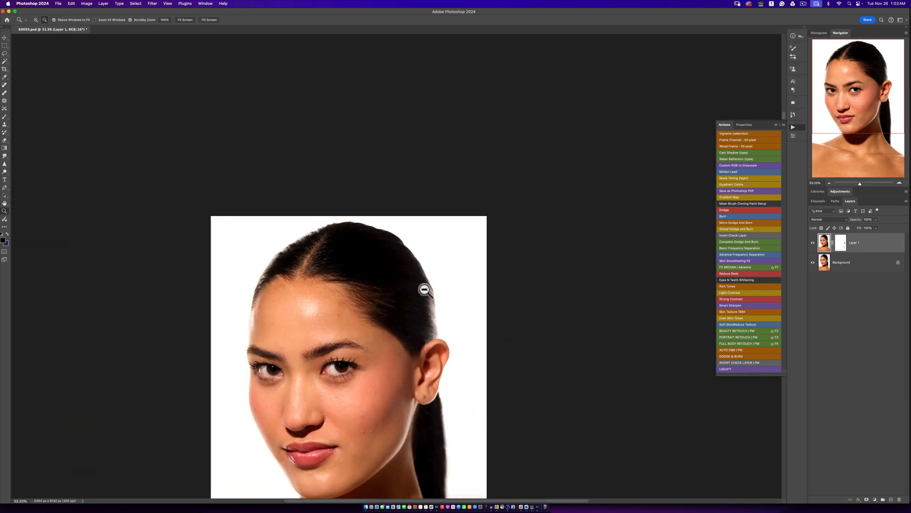
{"action": "key", "text": "j"}
{"action": "left_click", "coordinate": [812, 242]}
{"action": "left_click", "coordinate": [813, 242]}
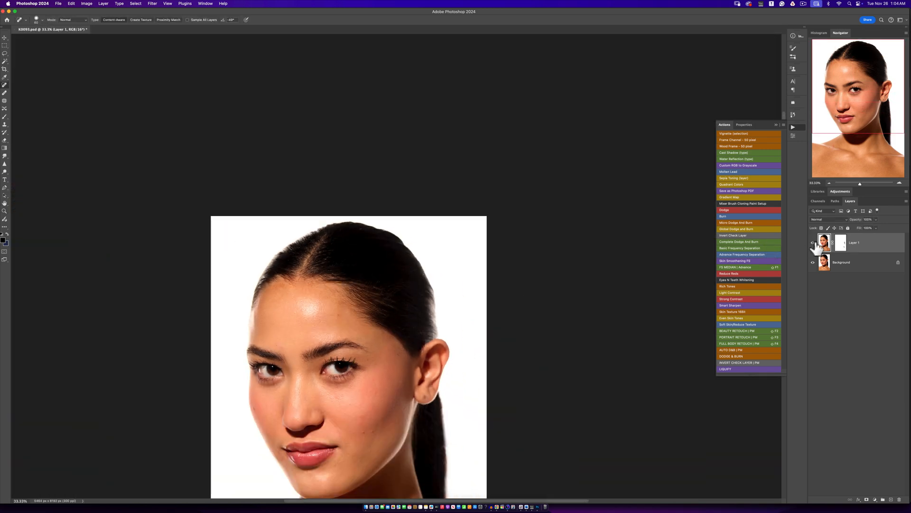
{"action": "left_click", "coordinate": [812, 242]}
{"action": "left_click", "coordinate": [813, 242]}
{"action": "key", "text": "z"}
{"action": "left_click", "coordinate": [386, 333], "text": "alt"}
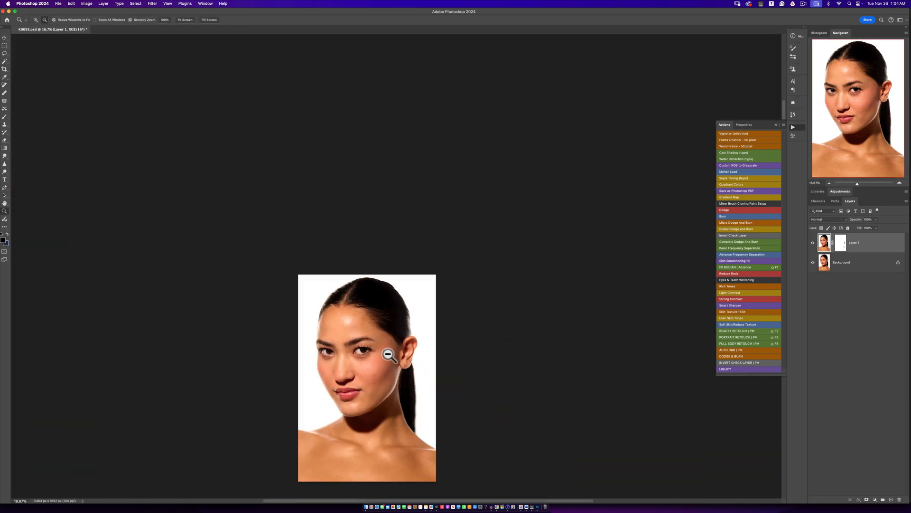
{"action": "left_click", "coordinate": [369, 380]}
{"action": "left_click_drag", "start_coordinate": [374, 376], "coordinate": [407, 258]}
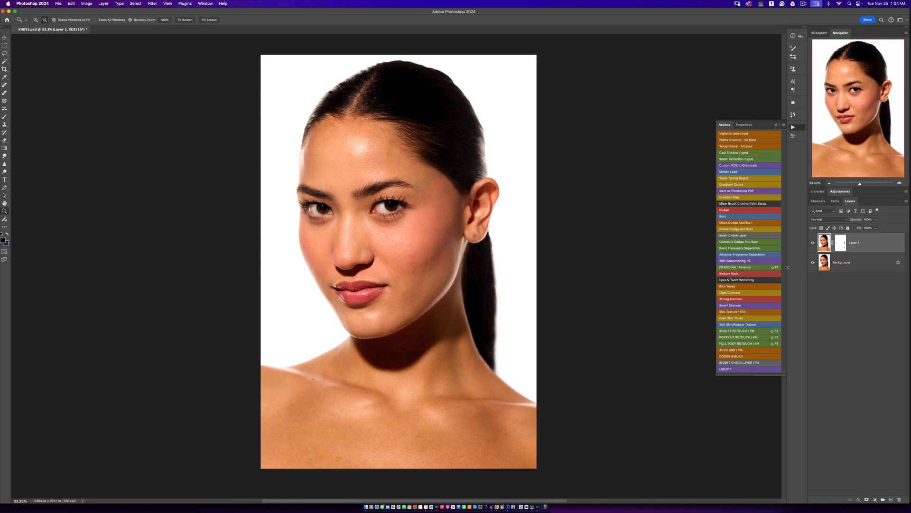
- Stamp the visible layers into a new layer, run the BEAUTY RETOUCH | PM action and expand its layer group
{"action": "key", "text": "super+alt+shift+e"}
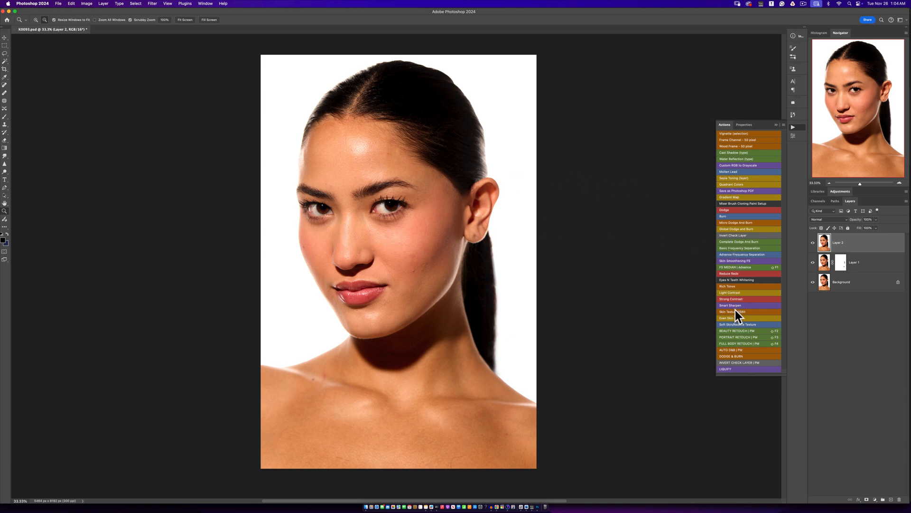
{"action": "left_click", "coordinate": [735, 331]}
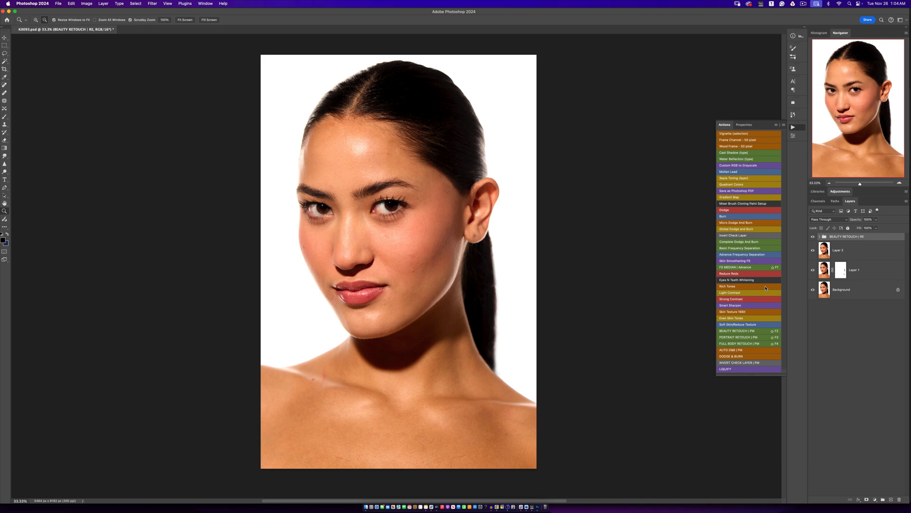
{"action": "left_click", "coordinate": [819, 237]}
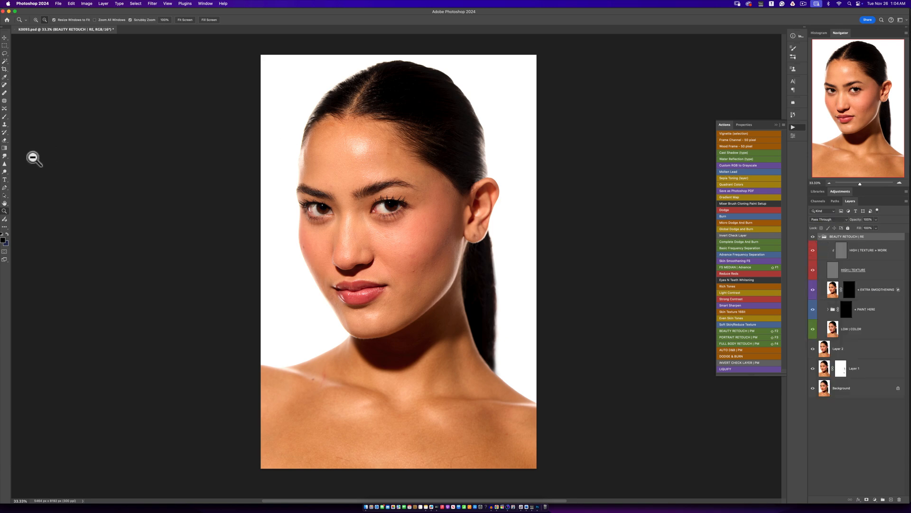
- Set up a Soft Round brush with 0% hardness, 100% opacity and 27% flow
{"action": "left_click", "coordinate": [5, 119]}
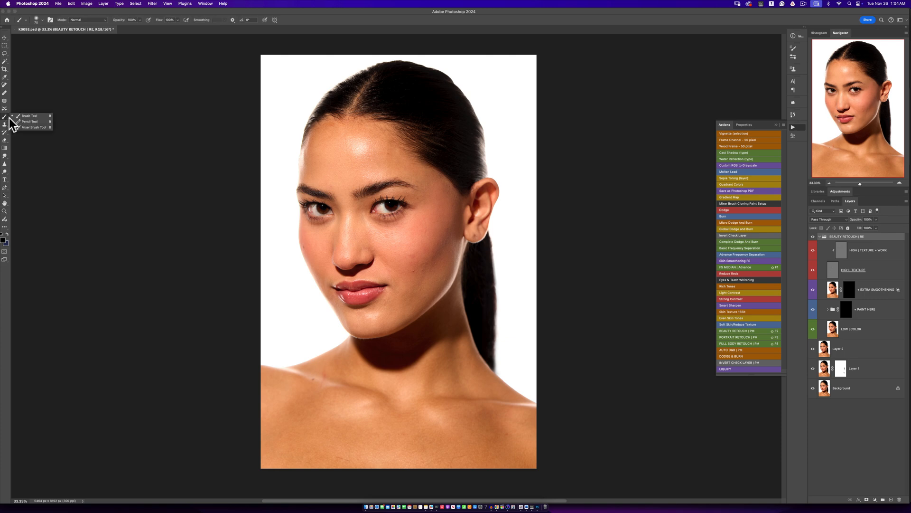
{"action": "left_click", "coordinate": [9, 118]}
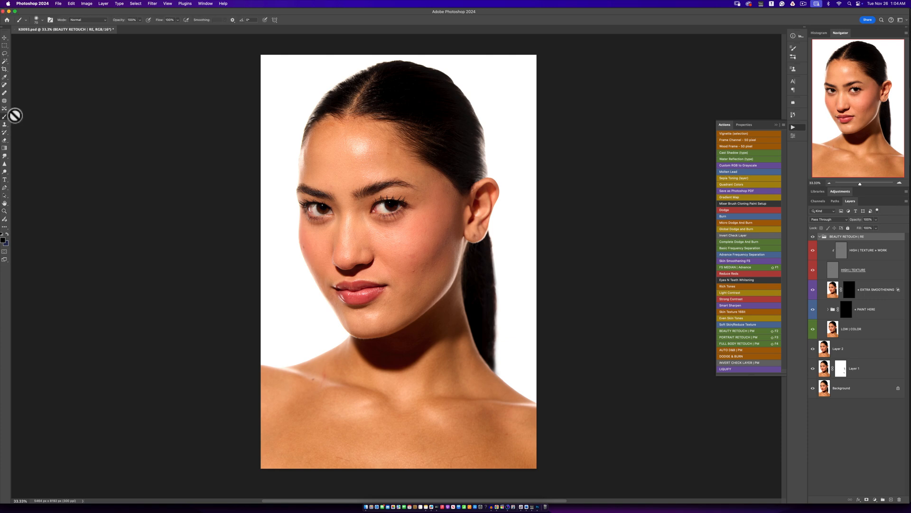
{"action": "left_click", "coordinate": [40, 19]}
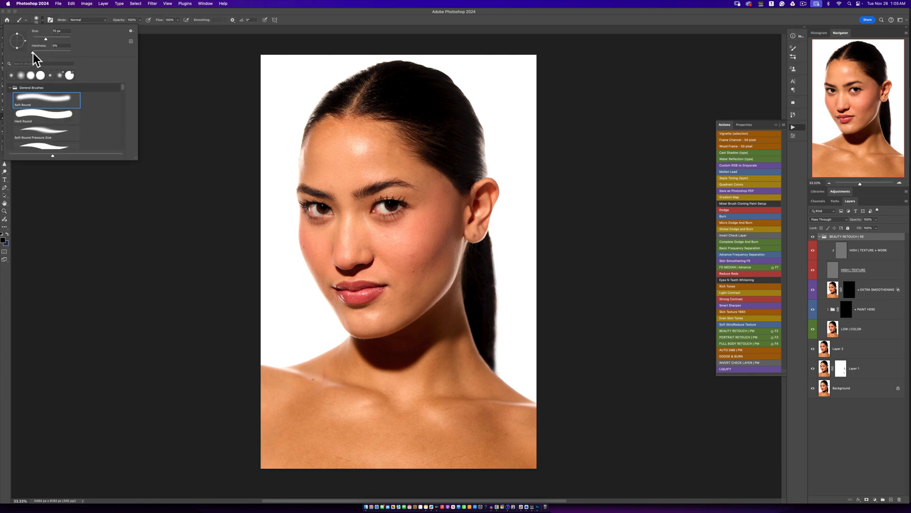
{"action": "key", "text": "Return"}
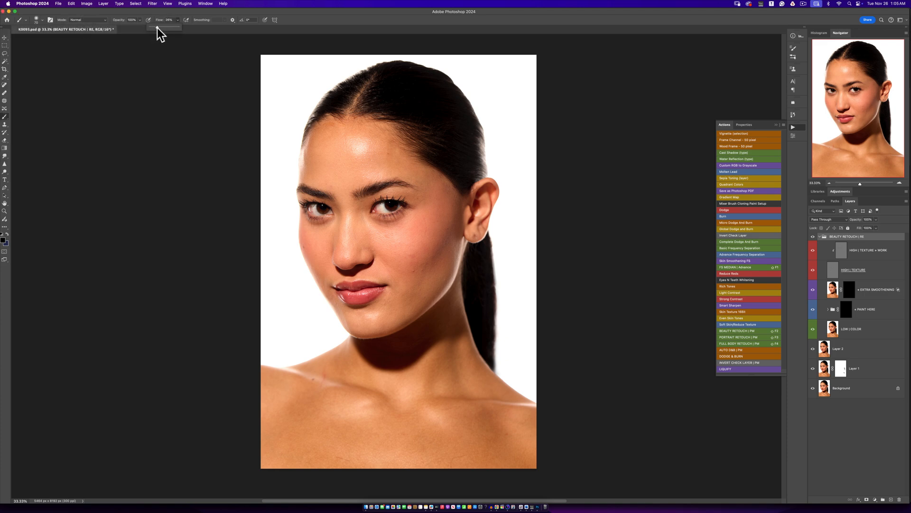
{"action": "left_click_drag", "start_coordinate": [158, 27], "coordinate": [155, 28]}
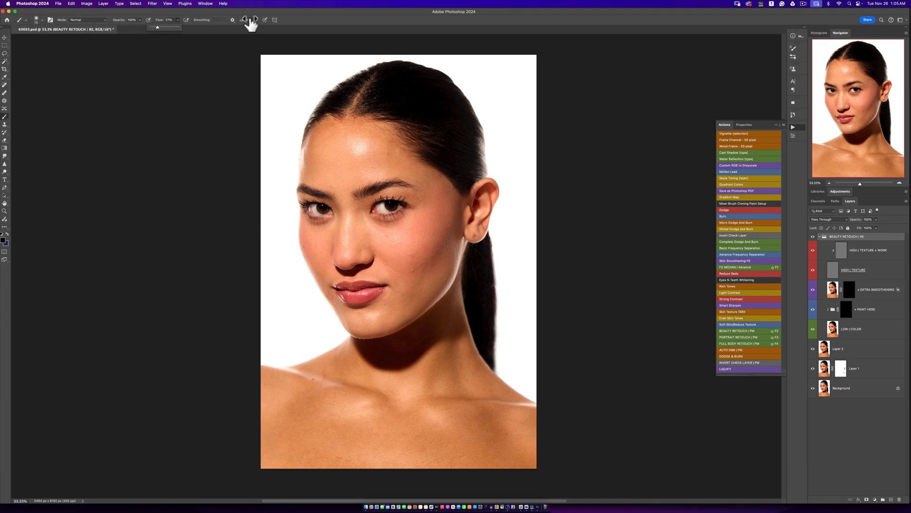
- Paint white on the PAINT HERE group's mask over the facial skin to smooth it, varying the brush size
{"action": "left_click", "coordinate": [845, 311]}
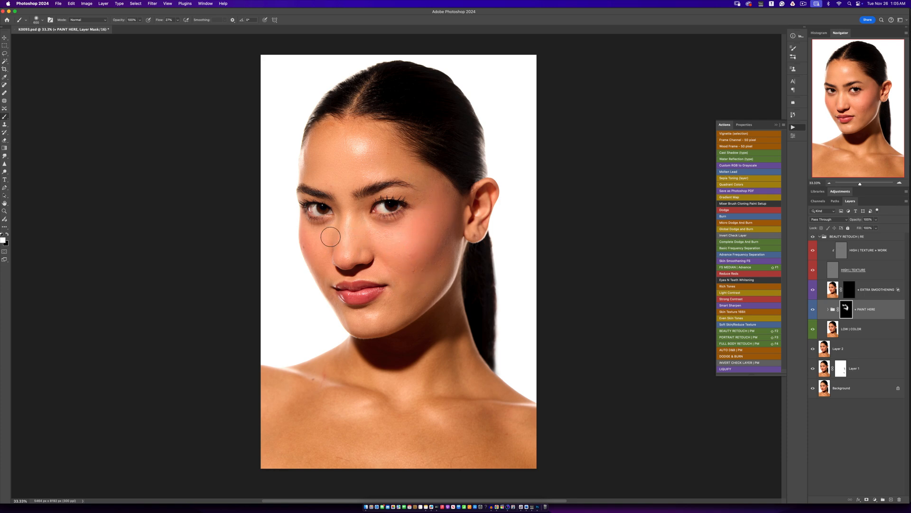
{"action": "key", "text": "bracketright"}
{"action": "key", "text": "bracketright"}
{"action": "key", "text": "bracketright"}
{"action": "key", "text": "bracketright"}
{"action": "key", "text": "bracketright"}
{"action": "mouse_move", "coordinate": [342, 279]}
{"action": "left_mouse_down"}
{"action": "mouse_move", "coordinate": [356, 323]}
{"action": "mouse_move", "coordinate": [347, 320]}
{"action": "mouse_move", "coordinate": [386, 312]}
{"action": "left_mouse_up"}
{"action": "key", "text": "bracketleft"}
{"action": "key", "text": "bracketleft"}
{"action": "key", "text": "bracketleft"}
{"action": "key", "text": "bracketleft"}
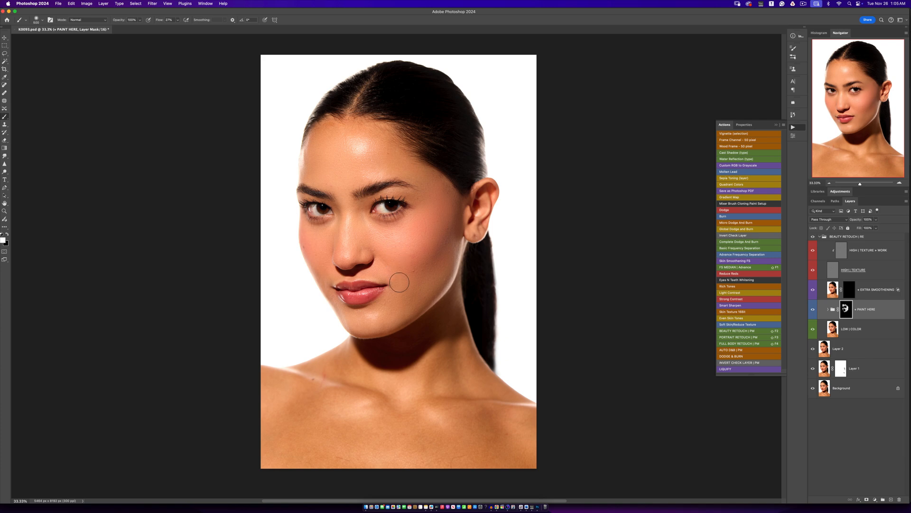
{"action": "left_click", "coordinate": [813, 309]}
{"action": "key", "text": "bracketleft"}
{"action": "key", "text": "bracketleft"}
- Compare the closer view of the face with the BEAUTY RETOUCH group hidden and shown
{"action": "scroll", "coordinate": [405, 299], "scroll_direction": "up", "scroll_amount": 1}
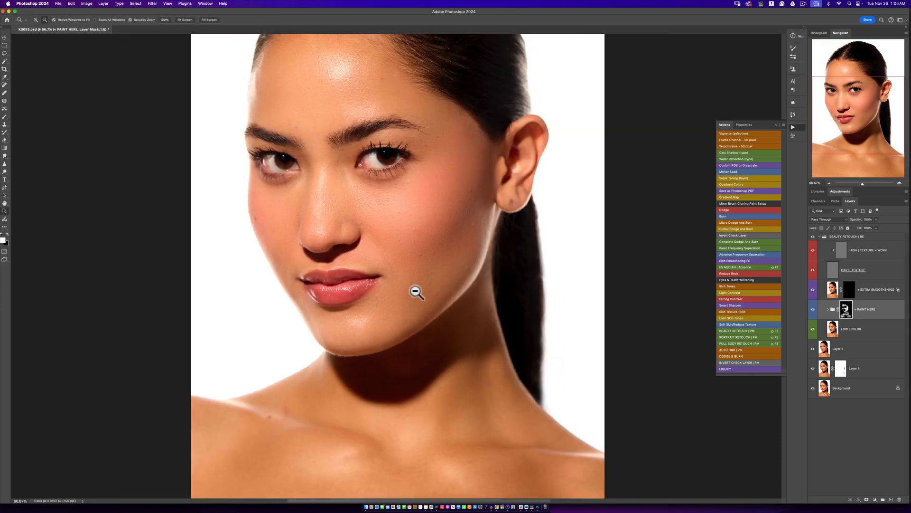
{"action": "left_click", "coordinate": [813, 240]}
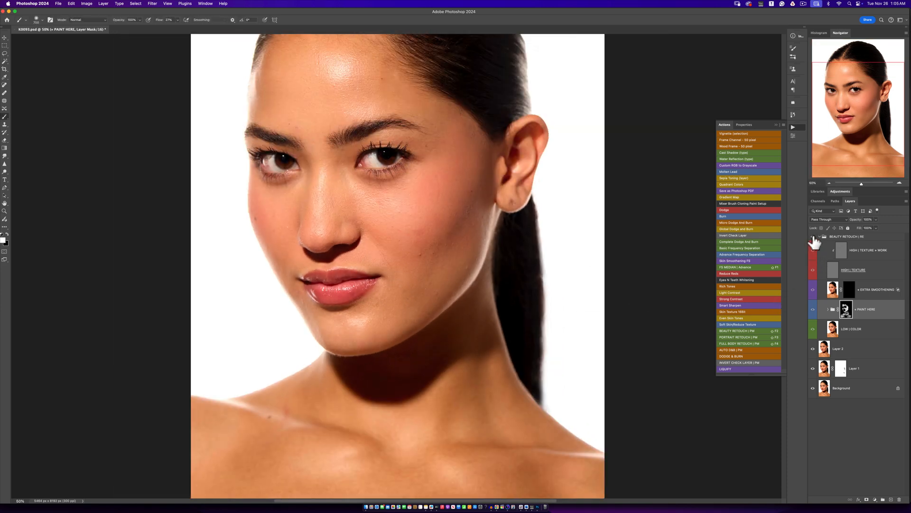
{"action": "left_click", "coordinate": [813, 240]}
{"action": "left_click", "coordinate": [813, 240]}
{"action": "left_click", "coordinate": [813, 239]}
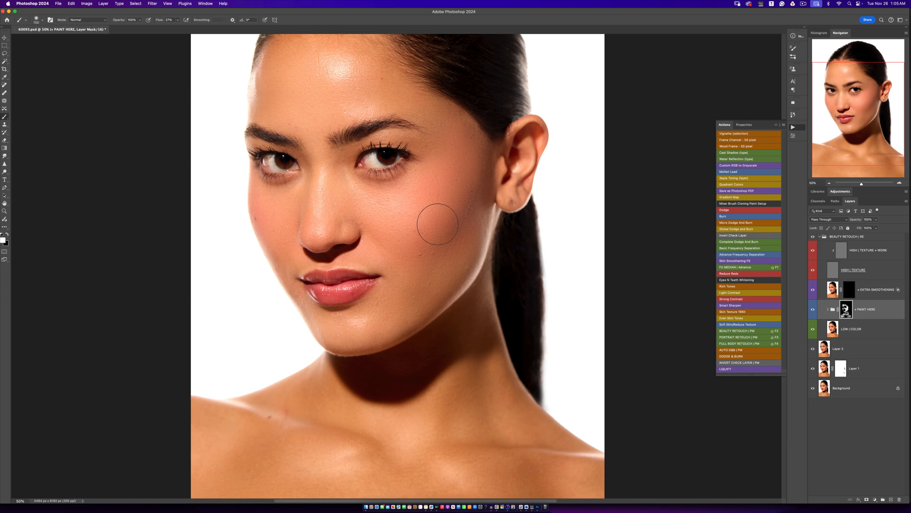
- Clone out the marks on the cheek with a smaller Clone Stamp on the HIGH | TEXTURE + WORK layer
{"action": "left_click", "coordinate": [836, 251]}
{"action": "key", "text": "s"}
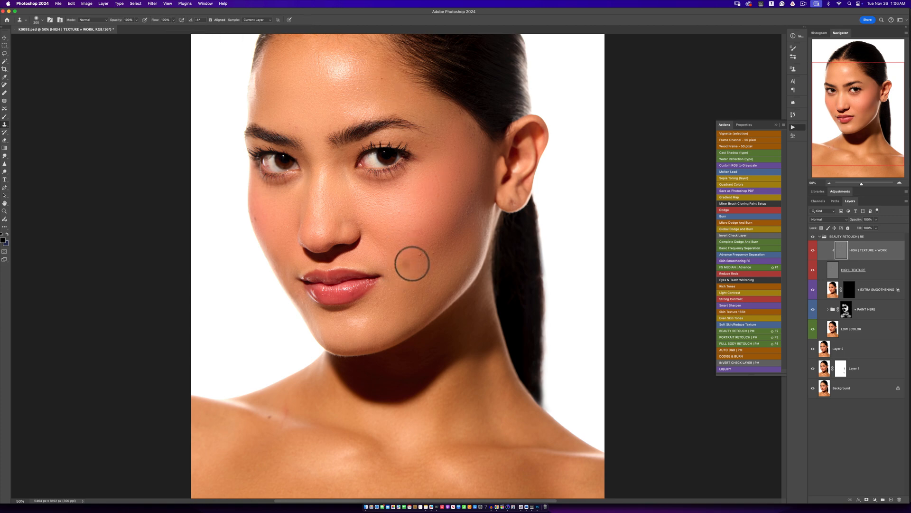
{"action": "key", "text": "bracketleft"}
{"action": "key", "text": "bracketleft"}
{"action": "key", "text": "bracketleft"}
{"action": "key", "text": "bracketleft"}
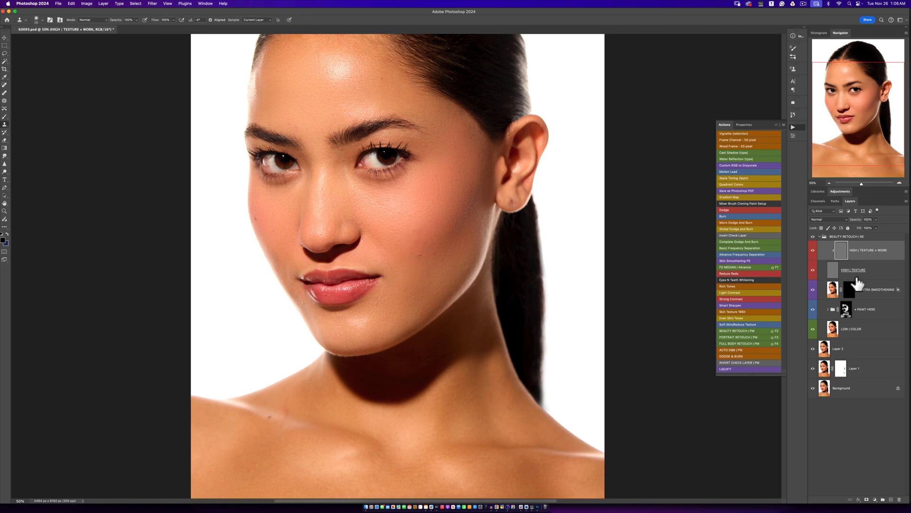
{"action": "scroll", "coordinate": [407, 252], "scroll_direction": "up", "scroll_amount": 5}
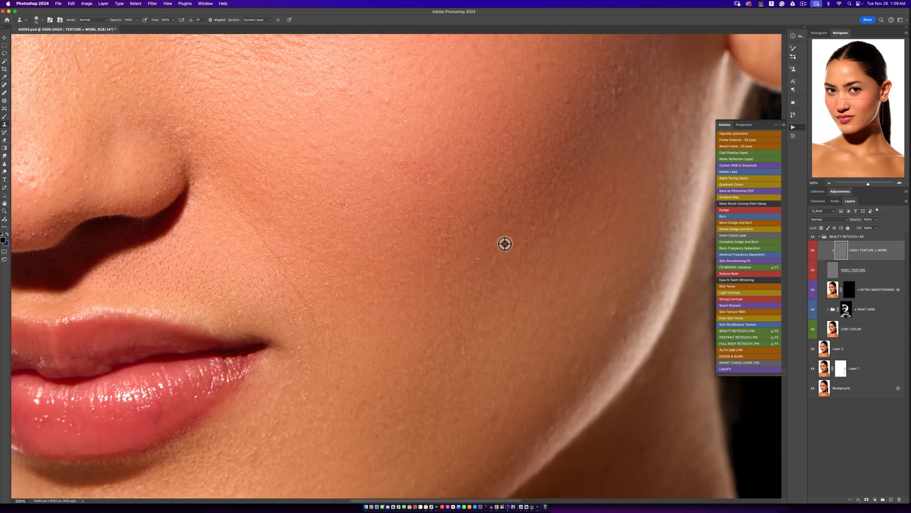
{"action": "left_click", "coordinate": [518, 235], "text": "alt"}
- Clean up the skin texture along the lower lip's edge with a smaller Clone Stamp at 300% zoom
{"action": "key", "text": "z"}
{"action": "left_click", "coordinate": [293, 267], "text": "alt"}
{"action": "left_click", "coordinate": [281, 290], "text": "alt"}
{"action": "left_click", "coordinate": [245, 336]}
{"action": "left_click", "coordinate": [243, 330]}
{"action": "left_click", "coordinate": [246, 307]}
{"action": "key", "text": "s"}
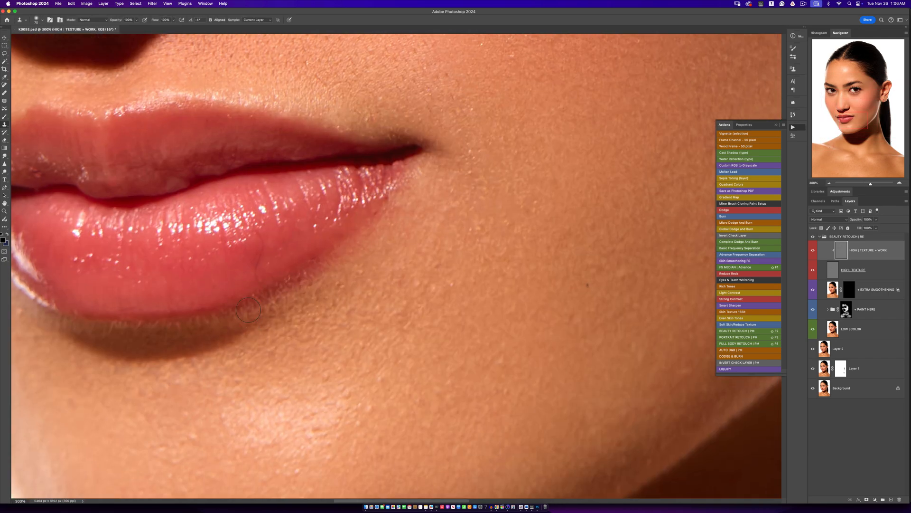
{"action": "key", "text": "bracketleft"}
{"action": "key", "text": "bracketleft"}
{"action": "key", "text": "bracketleft"}
{"action": "key", "text": "bracketleft"}
{"action": "key", "text": "bracketleft"}
{"action": "key", "text": "bracketleft"}
{"action": "key", "text": "bracketleft"}
{"action": "left_click", "coordinate": [244, 276], "text": "alt"}
{"action": "left_click", "coordinate": [255, 269], "text": "alt"}
{"action": "left_click_drag", "start_coordinate": [253, 281], "coordinate": [262, 237]}
- Clone out the small spots on the outer cheek and the temple near the hairline with a larger Clone Stamp
{"action": "key", "text": "z"}
{"action": "left_click", "coordinate": [353, 286], "text": "alt"}
{"action": "left_click", "coordinate": [353, 285], "text": "alt"}
{"action": "left_click", "coordinate": [353, 286], "text": "alt"}
{"action": "left_click", "coordinate": [353, 286], "text": "alt"}
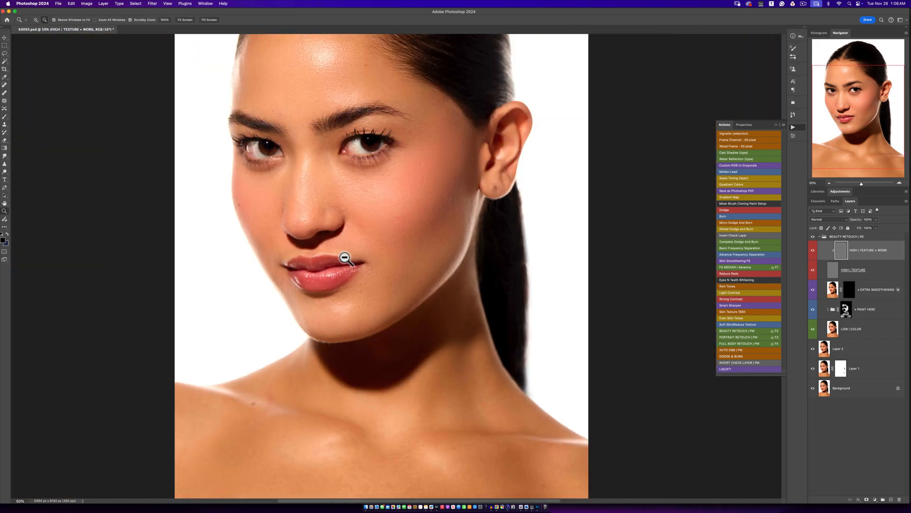
{"action": "left_click", "coordinate": [337, 81]}
{"action": "key", "text": "s"}
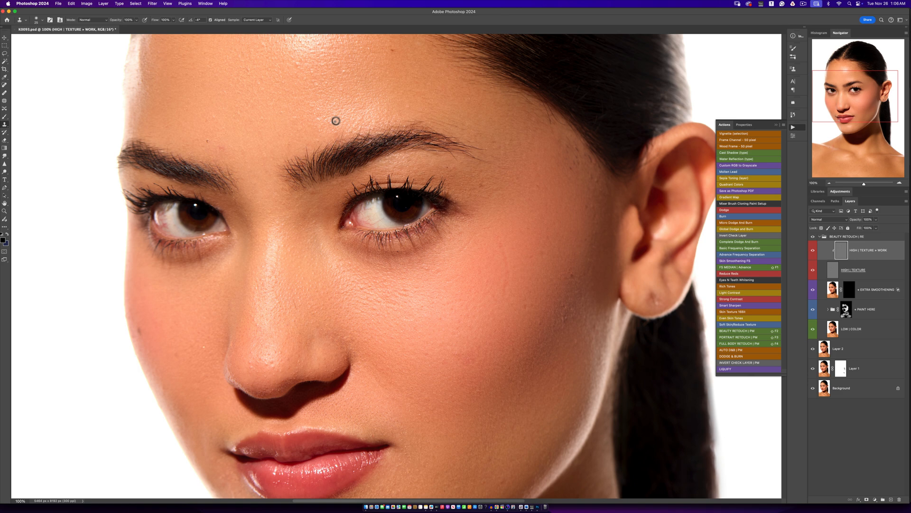
{"action": "left_click_drag", "start_coordinate": [338, 178], "coordinate": [352, 221]}
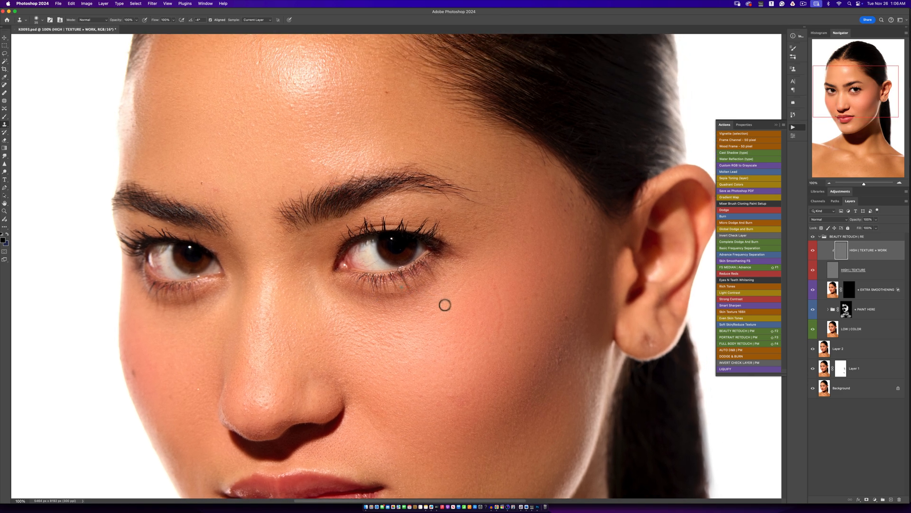
{"action": "key", "text": "bracketright"}
{"action": "key", "text": "bracketright"}
{"action": "left_click", "coordinate": [491, 342], "text": "alt"}
{"action": "left_click", "coordinate": [567, 342], "text": "alt"}
{"action": "left_click", "coordinate": [568, 319]}
{"action": "left_click", "coordinate": [549, 336]}
{"action": "left_click", "coordinate": [577, 236], "text": "alt"}
{"action": "left_click", "coordinate": [590, 226]}
{"action": "left_click_drag", "start_coordinate": [585, 203], "coordinate": [582, 207]}
- Clone out the forehead blemishes above both eyebrows and beside the forehead's highlight
{"action": "left_click", "coordinate": [370, 102], "text": "alt"}
{"action": "left_click", "coordinate": [202, 182]}
{"action": "left_click", "coordinate": [209, 177], "text": "alt"}
{"action": "left_click", "coordinate": [194, 186]}
{"action": "left_click", "coordinate": [187, 176], "text": "alt"}
{"action": "left_click", "coordinate": [199, 128]}
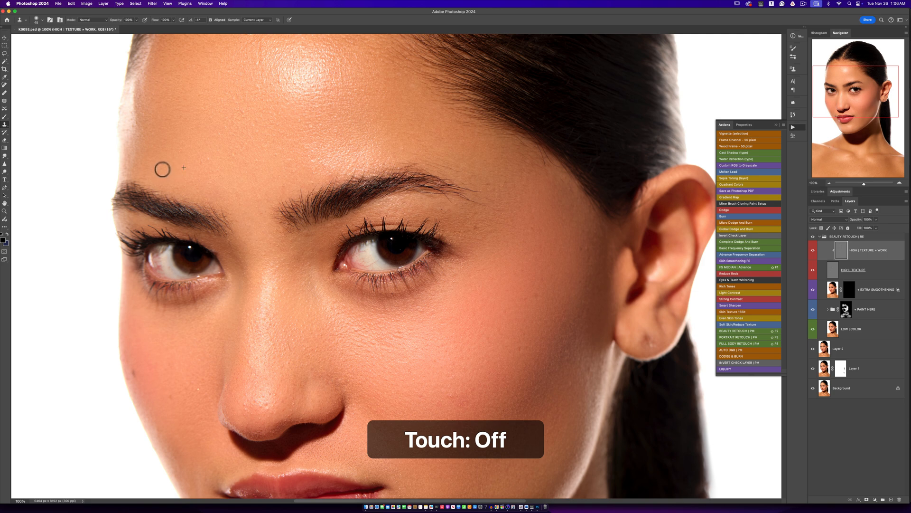
{"action": "left_click_drag", "start_coordinate": [230, 126], "coordinate": [220, 208]}
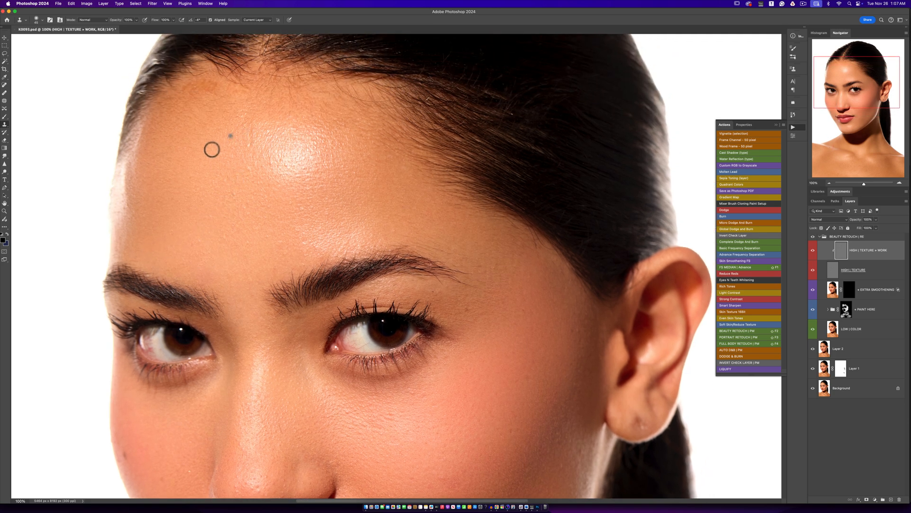
{"action": "left_click", "coordinate": [240, 141], "text": "alt"}
{"action": "mouse_move", "coordinate": [248, 158]}
{"action": "left_mouse_down"}
{"action": "mouse_move", "coordinate": [256, 145]}
{"action": "mouse_move", "coordinate": [250, 156]}
{"action": "left_mouse_up"}
- Even out the skin texture on the nose's bridge, tip and side with the Clone Stamp
{"action": "left_click_drag", "start_coordinate": [300, 204], "coordinate": [308, 149]}
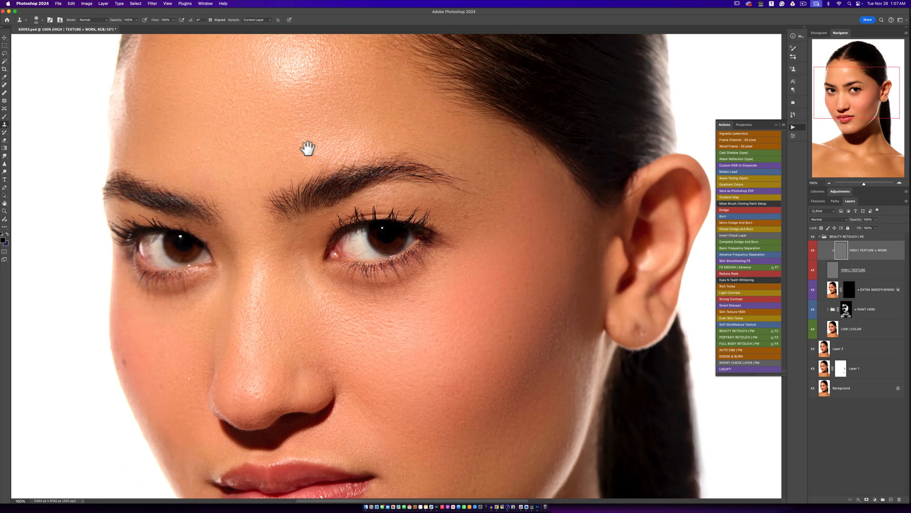
{"action": "left_click", "coordinate": [272, 258], "text": "alt"}
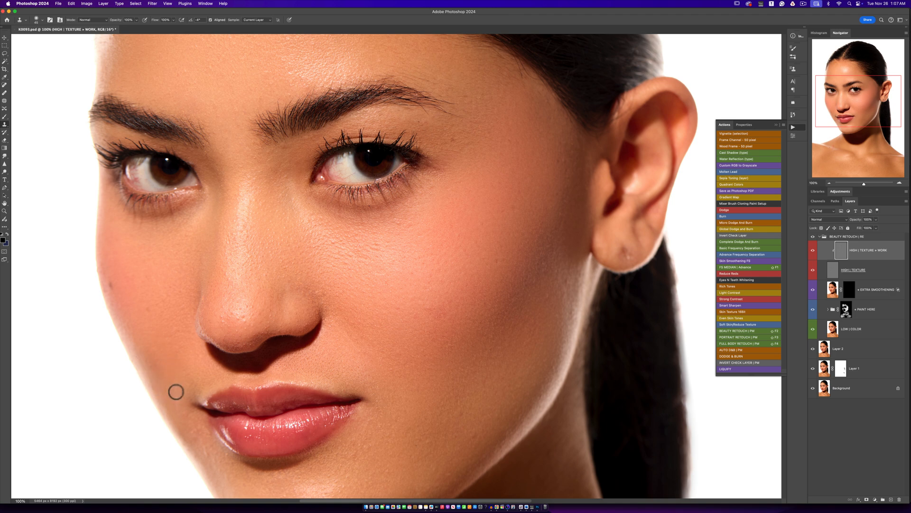
{"action": "scroll", "coordinate": [175, 392], "scroll_direction": "down", "scroll_amount": 4}
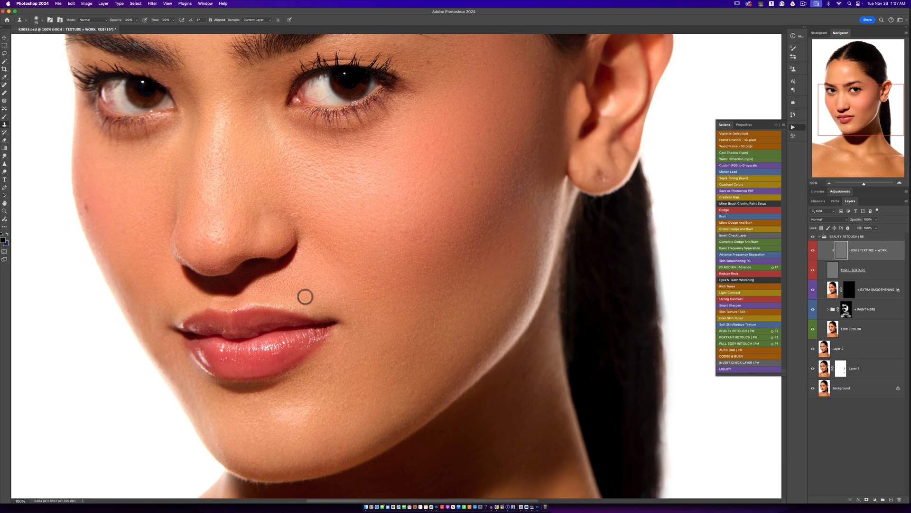
{"action": "left_click", "coordinate": [234, 237], "text": "alt"}
{"action": "left_click", "coordinate": [246, 239]}
{"action": "left_click", "coordinate": [211, 249], "text": "alt"}
{"action": "left_click", "coordinate": [215, 239]}
{"action": "left_click", "coordinate": [211, 226], "text": "alt"}
{"action": "left_click", "coordinate": [208, 233]}
{"action": "left_click", "coordinate": [220, 256], "text": "alt"}
{"action": "left_click", "coordinate": [228, 271]}
{"action": "left_click", "coordinate": [216, 270], "text": "alt"}
{"action": "left_click", "coordinate": [226, 266]}
{"action": "left_click", "coordinate": [244, 254], "text": "alt"}
{"action": "left_click", "coordinate": [247, 249]}
{"action": "left_click", "coordinate": [239, 250], "text": "alt"}
{"action": "left_click", "coordinate": [236, 246]}
{"action": "left_click", "coordinate": [250, 213], "text": "alt"}
{"action": "left_click", "coordinate": [257, 206]}
- Clone clean skin texture over the cheek beside the nose and the area between the outer eye corner and temple
{"action": "left_click", "coordinate": [319, 182], "text": "alt"}
{"action": "left_click", "coordinate": [321, 178]}
{"action": "left_click", "coordinate": [432, 90], "text": "alt"}
{"action": "left_click", "coordinate": [427, 63]}
{"action": "left_click", "coordinate": [425, 74], "text": "alt"}
{"action": "left_click", "coordinate": [415, 69]}
{"action": "left_click", "coordinate": [458, 73], "text": "alt"}
{"action": "left_click", "coordinate": [465, 66]}
{"action": "left_click", "coordinate": [486, 71], "text": "alt"}
{"action": "left_click", "coordinate": [485, 64]}
{"action": "left_click", "coordinate": [502, 84], "text": "alt"}
{"action": "left_click_drag", "start_coordinate": [531, 79], "coordinate": [538, 87]}
- Clone out the small texture flaws on the chin below the corner of the mouth
{"action": "left_click_drag", "start_coordinate": [441, 258], "coordinate": [468, 170]}
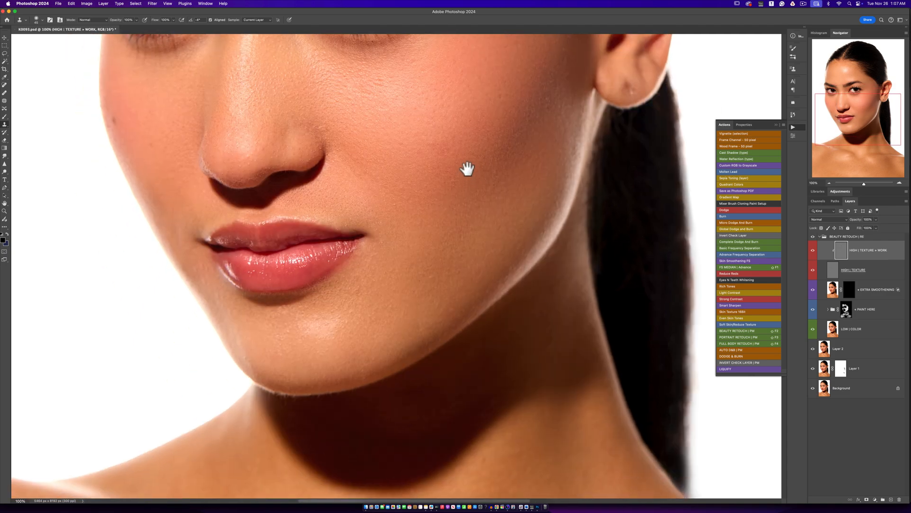
{"action": "left_click", "coordinate": [354, 319], "text": "alt"}
{"action": "left_click", "coordinate": [331, 312]}
{"action": "left_click", "coordinate": [344, 305], "text": "alt"}
{"action": "left_click", "coordinate": [340, 288]}
{"action": "left_click_drag", "start_coordinate": [370, 326], "coordinate": [417, 271]}
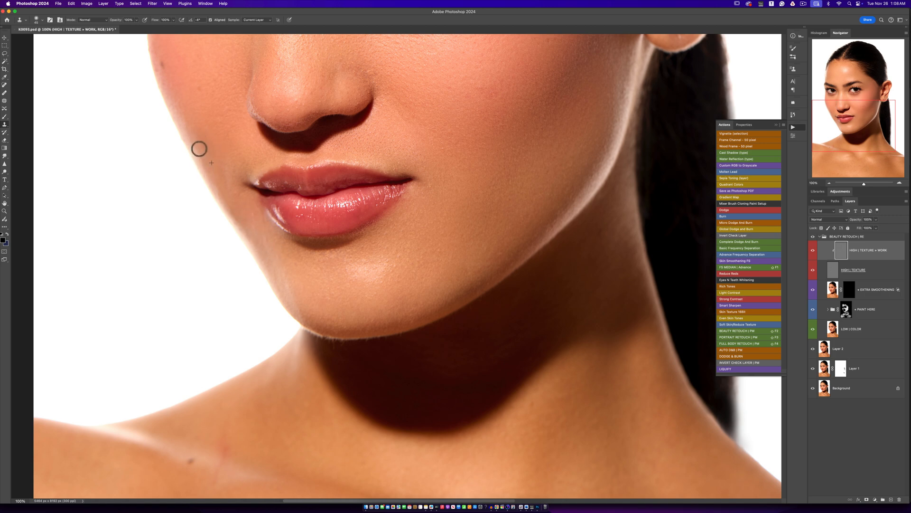
- Examine the retouched facial skin, alternating between the wider portrait view and 100% zoom
{"action": "left_click", "coordinate": [386, 192], "text": "alt"}
{"action": "left_click", "coordinate": [387, 193], "text": "alt"}
{"action": "left_click", "coordinate": [392, 193], "text": "alt"}
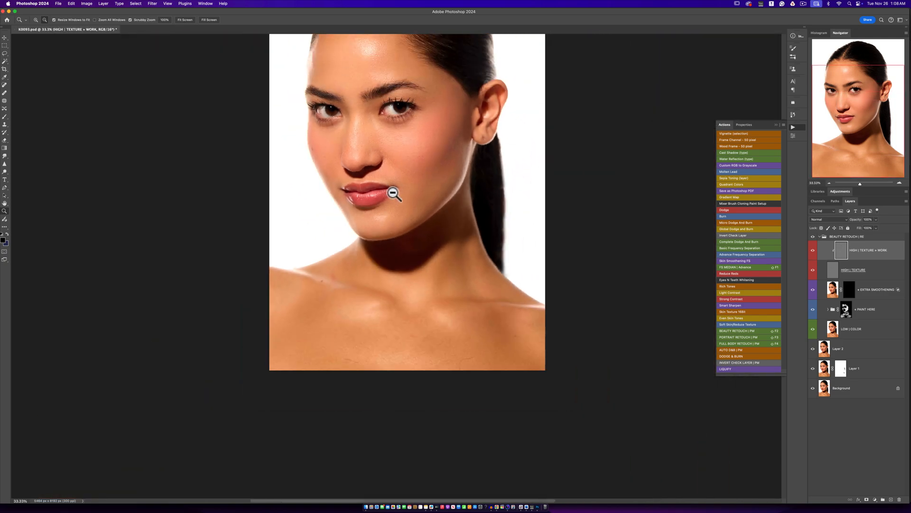
{"action": "left_click", "coordinate": [395, 193], "text": "alt"}
{"action": "left_click", "coordinate": [397, 157], "text": "super"}
{"action": "left_click", "coordinate": [393, 157], "text": "super"}
{"action": "left_click", "coordinate": [390, 158], "text": "super"}
{"action": "left_click", "coordinate": [389, 158], "text": "super"}
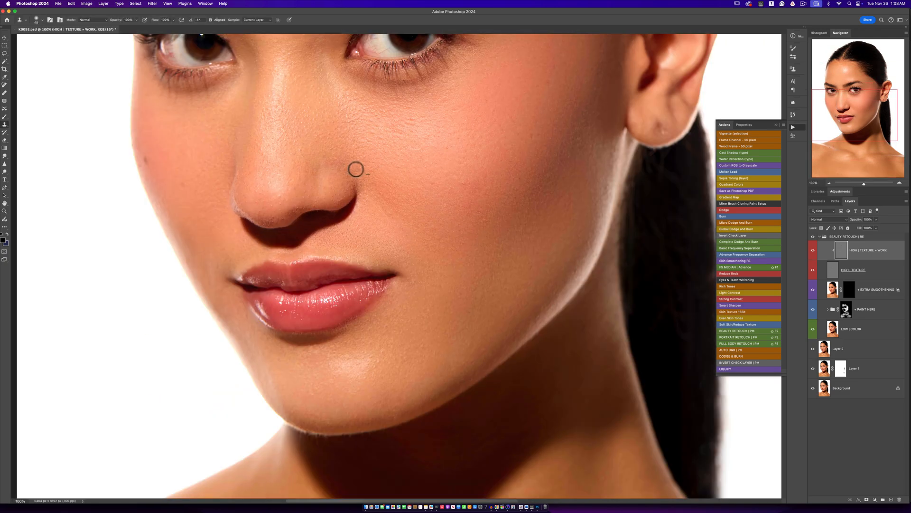
{"action": "left_click", "coordinate": [406, 218], "text": "alt"}
{"action": "left_click", "coordinate": [407, 218], "text": "alt"}
{"action": "left_click", "coordinate": [408, 219], "text": "alt"}
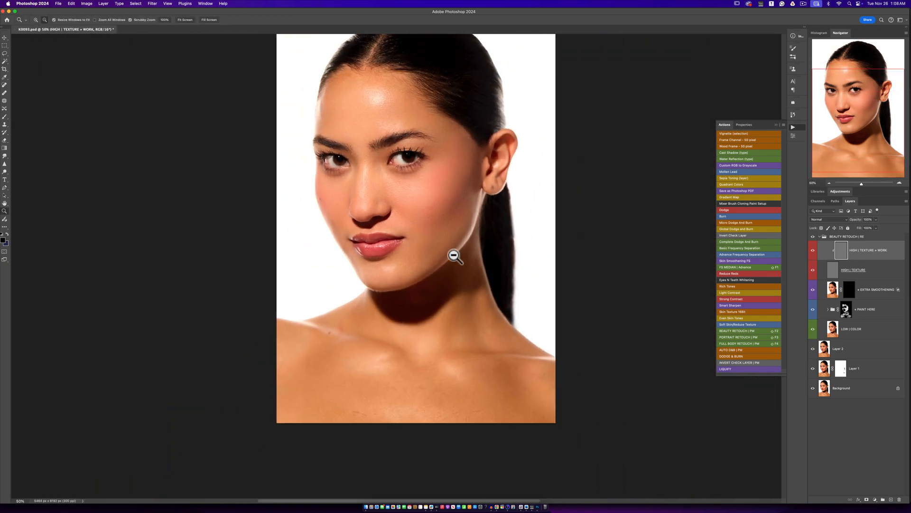
- Clone out the curved stray hair and nearby spots on the chest below the ponytail with a larger Clone Stamp
{"action": "left_click", "coordinate": [458, 264], "text": "super"}
{"action": "left_click", "coordinate": [465, 268], "text": "super"}
{"action": "left_click_drag", "start_coordinate": [451, 266], "coordinate": [465, 180]}
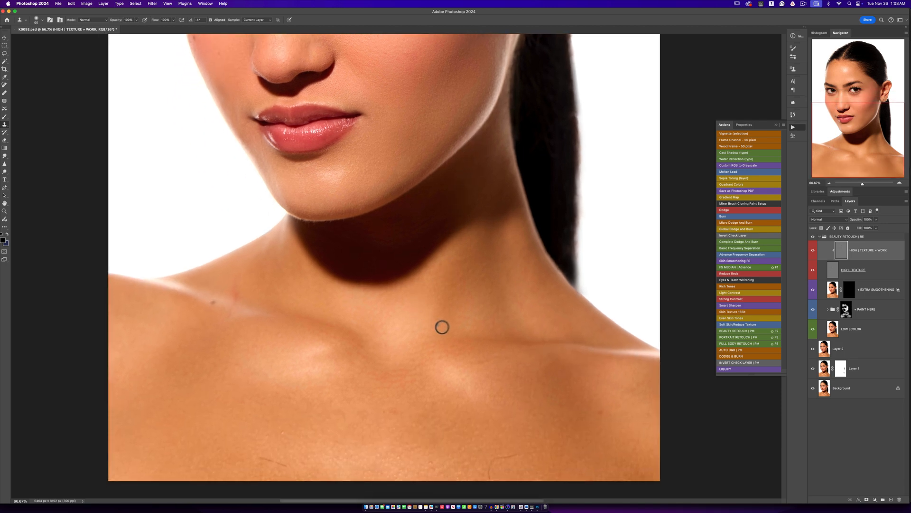
{"action": "key", "text": "bracketright"}
{"action": "key", "text": "bracketright"}
{"action": "left_click", "coordinate": [506, 429]}
{"action": "left_click", "coordinate": [522, 437], "text": "alt"}
{"action": "mouse_move", "coordinate": [513, 456]}
{"action": "left_mouse_down"}
{"action": "mouse_move", "coordinate": [487, 464]}
{"action": "mouse_move", "coordinate": [489, 473]}
{"action": "left_mouse_up"}
{"action": "left_click", "coordinate": [492, 456], "text": "alt"}
{"action": "left_click", "coordinate": [583, 440], "text": "alt"}
{"action": "left_click_drag", "start_coordinate": [593, 421], "coordinate": [592, 414]}
- Clone out the short stray hairs on the opposite side of the lower chest
{"action": "left_click", "coordinate": [308, 456], "text": "alt"}
{"action": "mouse_move", "coordinate": [281, 461]}
{"action": "left_mouse_down"}
{"action": "mouse_move", "coordinate": [261, 459]}
{"action": "mouse_move", "coordinate": [279, 464]}
{"action": "left_mouse_up"}
{"action": "left_click", "coordinate": [302, 448], "text": "alt"}
{"action": "left_click", "coordinate": [287, 431]}
- Clone out the dark spot and the reddish mark on the shoulder above the collarbone
{"action": "left_click", "coordinate": [222, 326], "text": "alt"}
{"action": "left_click_drag", "start_coordinate": [231, 315], "coordinate": [236, 299]}
{"action": "left_click", "coordinate": [252, 299], "text": "alt"}
{"action": "left_click_drag", "start_coordinate": [372, 305], "coordinate": [354, 456]}
{"action": "left_click_drag", "start_coordinate": [380, 256], "coordinate": [384, 368]}
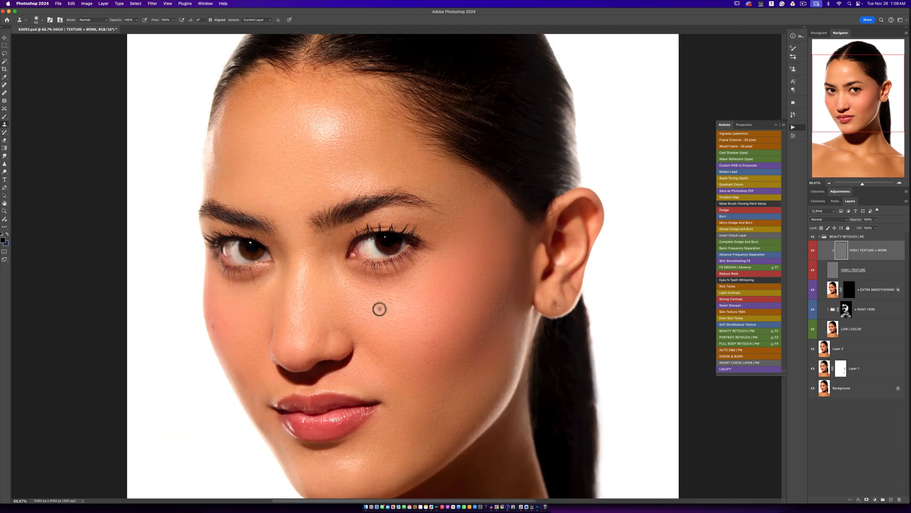
- Clone out the small texture blemishes on the cheek below the eye on the ear side of the face
{"action": "left_click", "coordinate": [392, 299], "text": "alt"}
{"action": "left_click_drag", "start_coordinate": [390, 302], "coordinate": [391, 302]}
{"action": "left_click", "coordinate": [399, 303], "text": "alt"}
{"action": "left_click", "coordinate": [381, 306]}
{"action": "left_click", "coordinate": [394, 302], "text": "alt"}
{"action": "left_click", "coordinate": [391, 299]}
{"action": "left_click", "coordinate": [417, 291], "text": "alt"}
{"action": "left_click", "coordinate": [410, 287]}
{"action": "left_click", "coordinate": [399, 305], "text": "alt"}
{"action": "left_click", "coordinate": [386, 311]}
{"action": "left_click", "coordinate": [447, 322], "text": "alt"}
- Clone out the small texture blemishes at the temple and across the forehead above the eyebrows
{"action": "left_click", "coordinate": [448, 195], "text": "alt"}
{"action": "mouse_move", "coordinate": [449, 199]}
{"action": "left_mouse_down"}
{"action": "mouse_move", "coordinate": [424, 179]}
{"action": "mouse_move", "coordinate": [389, 178]}
{"action": "left_mouse_up"}
{"action": "left_click", "coordinate": [419, 173], "text": "alt"}
{"action": "left_click", "coordinate": [411, 167]}
{"action": "left_click", "coordinate": [279, 174], "text": "alt"}
{"action": "left_click", "coordinate": [285, 155], "text": "alt"}
{"action": "left_click_drag", "start_coordinate": [297, 159], "coordinate": [294, 165]}
- Examine the whole retouched portrait at several magnifications between 12.5% and 33.33%
{"action": "left_click", "coordinate": [349, 234], "text": "alt+super"}
{"action": "left_click", "coordinate": [350, 234], "text": "alt+super"}
{"action": "left_click", "coordinate": [353, 235], "text": "alt+super"}
{"action": "left_click", "coordinate": [359, 237], "text": "alt+super"}
{"action": "left_click", "coordinate": [362, 238], "text": "alt+super"}
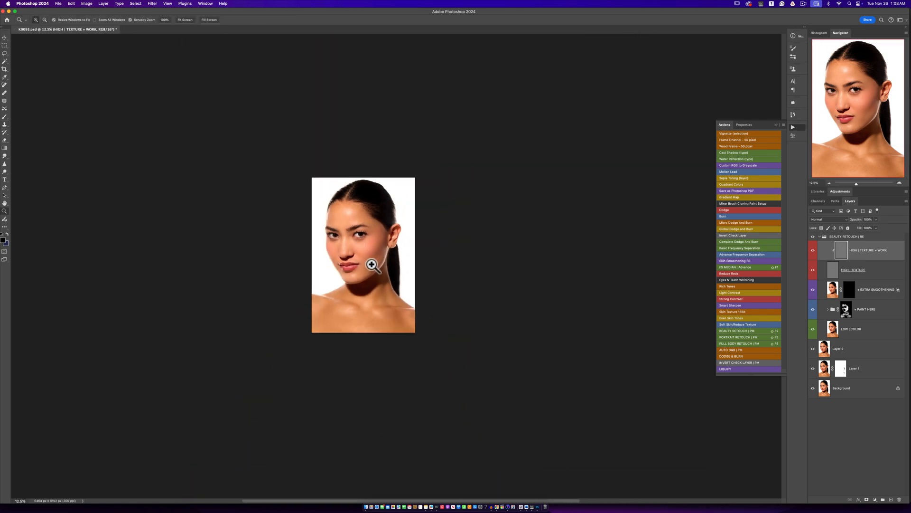
{"action": "left_click", "coordinate": [372, 264], "text": "super"}
{"action": "left_click", "coordinate": [370, 261], "text": "super"}
{"action": "left_click", "coordinate": [368, 255], "text": "super"}
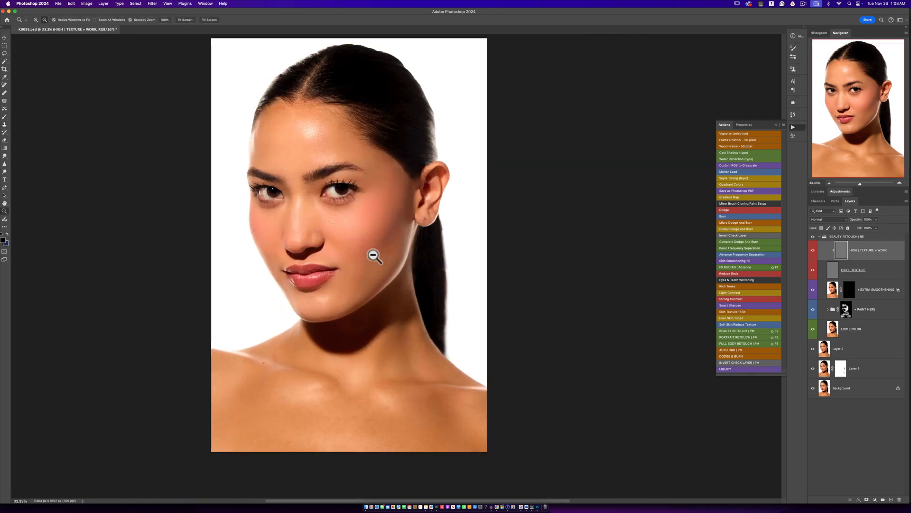
{"action": "left_click", "coordinate": [377, 254], "text": "alt+super"}
{"action": "left_click", "coordinate": [383, 263], "text": "alt+super"}
{"action": "left_click", "coordinate": [375, 264], "text": "alt+super"}
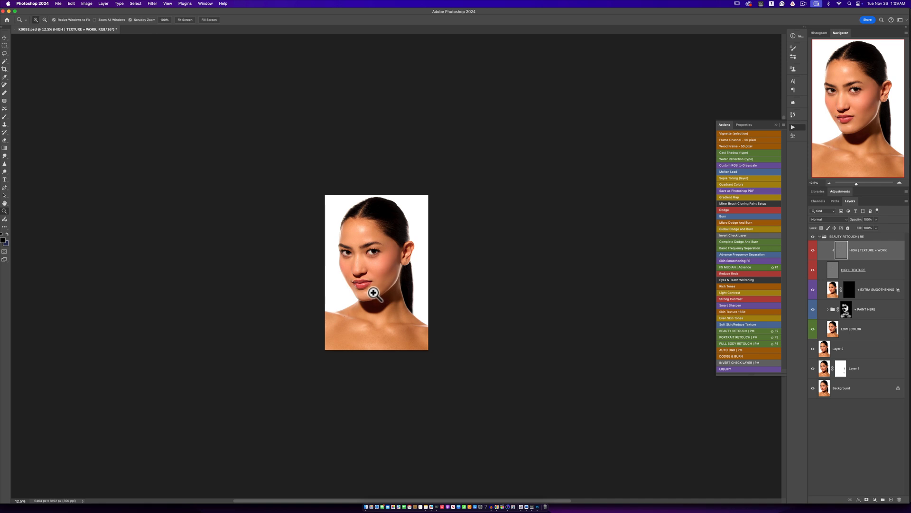
{"action": "left_click", "coordinate": [371, 289], "text": "super"}
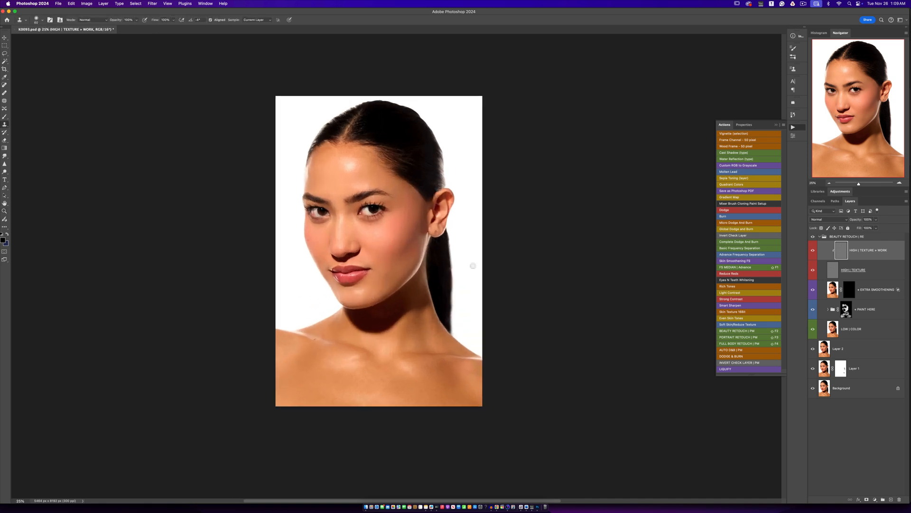
- Compare the portrait with and without the BEAUTY RETOUCH group, and collapse the group
{"action": "left_click", "coordinate": [812, 237]}
{"action": "left_click", "coordinate": [813, 237]}
{"action": "scroll", "coordinate": [363, 309], "scroll_direction": "down", "scroll_amount": 1}
{"action": "scroll", "coordinate": [363, 309], "scroll_direction": "up", "scroll_amount": 2}
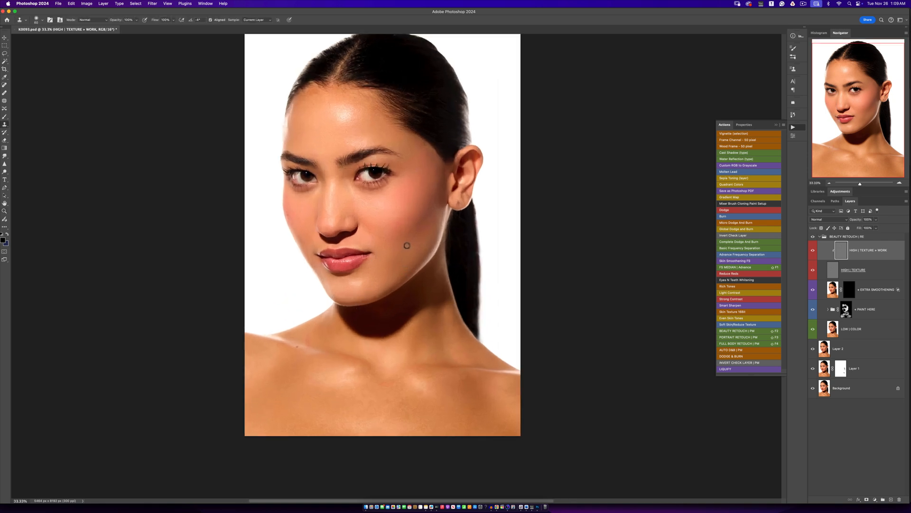
{"action": "left_click", "coordinate": [819, 236]}
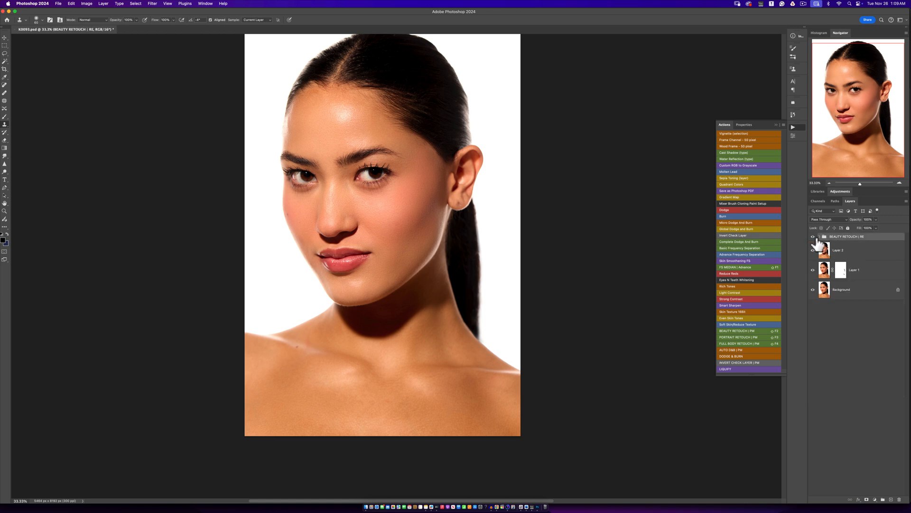
{"action": "left_click", "coordinate": [813, 236]}
{"action": "left_click", "coordinate": [813, 236]}
{"action": "left_click", "coordinate": [813, 236]}
- Run the Complete Dodge And Burn action and brighten the Invert Check Layer's Levels midtones to about 0.63
{"action": "left_click", "coordinate": [731, 241]}
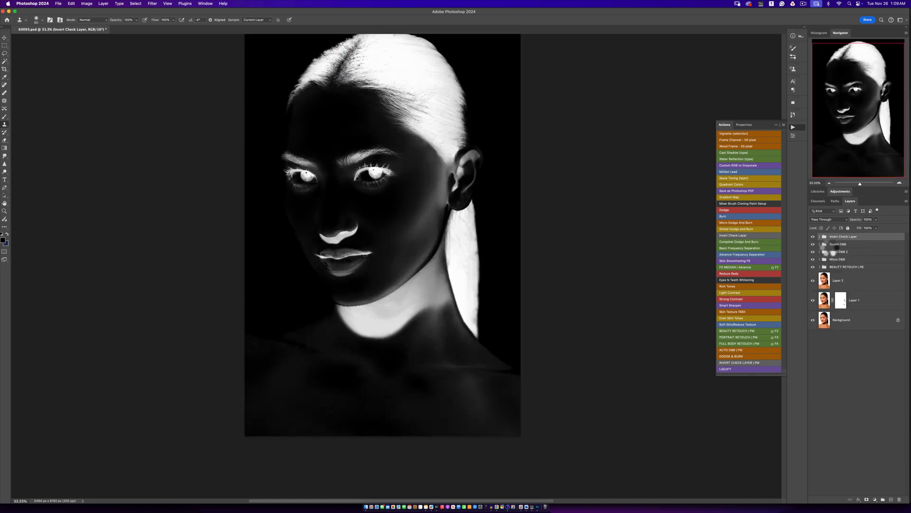
{"action": "left_click", "coordinate": [820, 237]}
{"action": "double_click", "coordinate": [831, 250]}
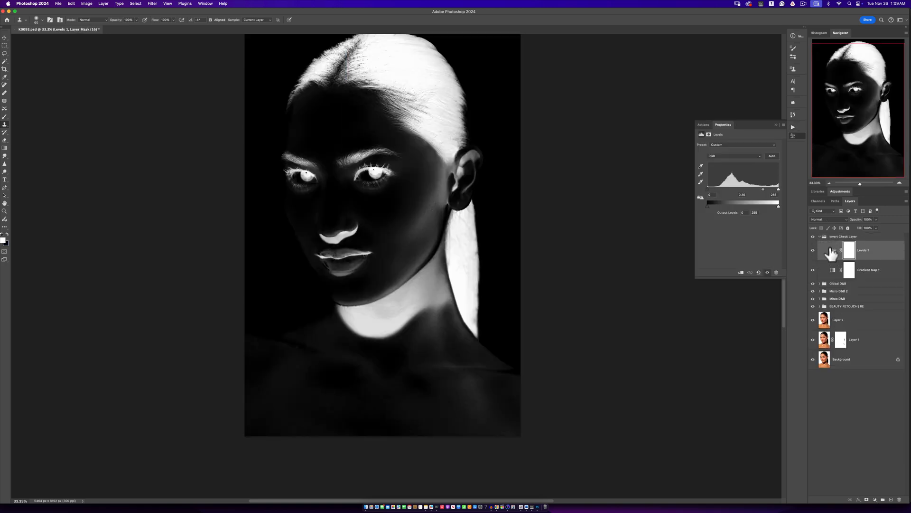
{"action": "left_click_drag", "start_coordinate": [764, 190], "coordinate": [746, 188]}
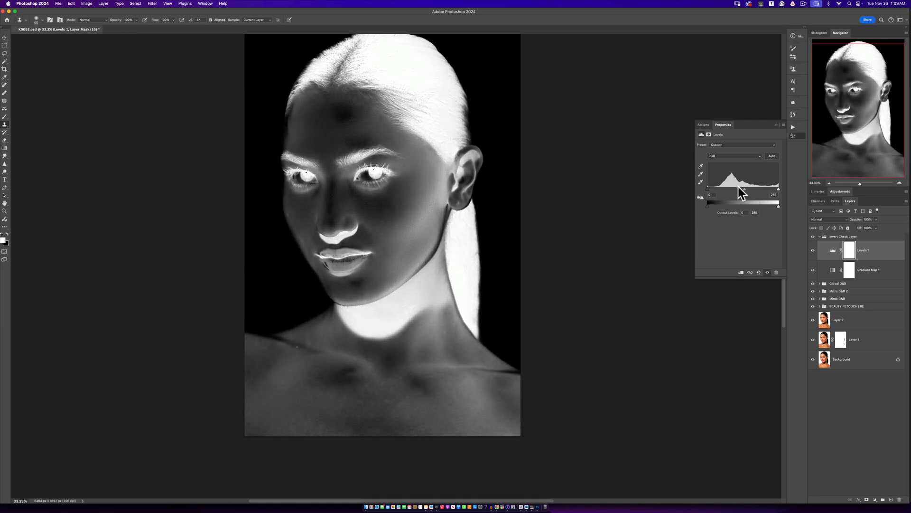
- Expand the Micro D&B group and set up the Brush tool with a flow of 1%
{"action": "key", "text": "z"}
{"action": "left_click", "coordinate": [362, 214]}
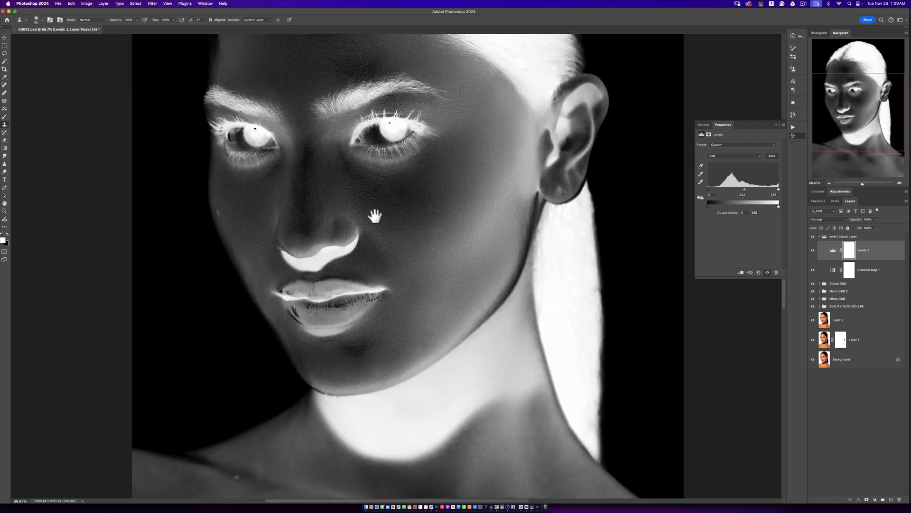
{"action": "scroll", "coordinate": [370, 214], "scroll_direction": "left", "scroll_amount": 3}
{"action": "key", "text": "s"}
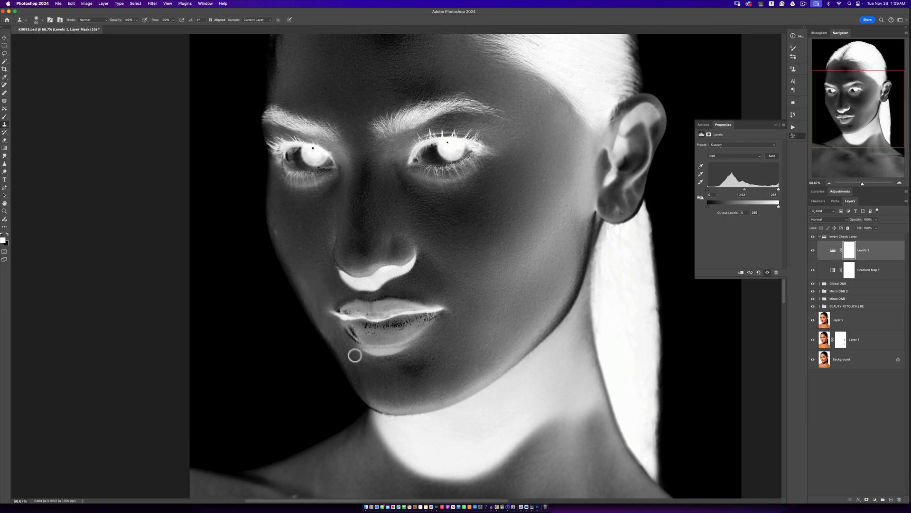
{"action": "left_click", "coordinate": [819, 298]}
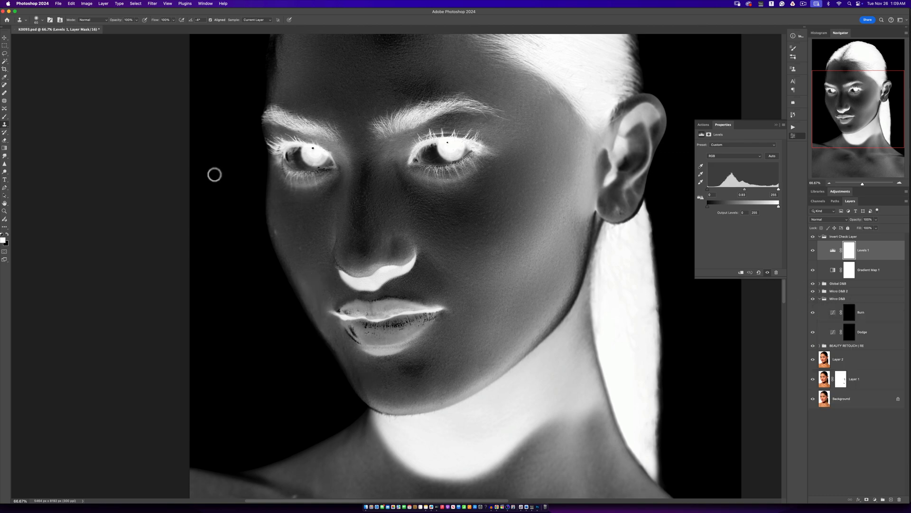
{"action": "left_click", "coordinate": [4, 117]}
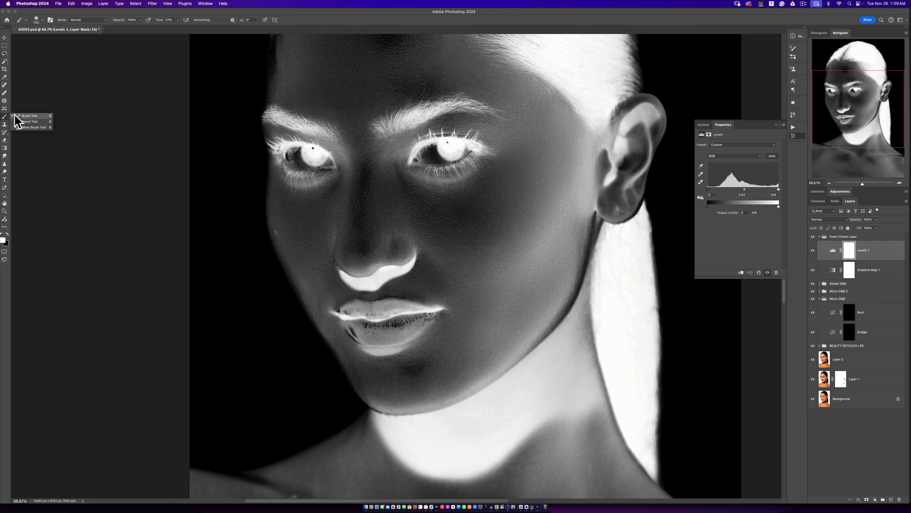
{"action": "left_click", "coordinate": [178, 20]}
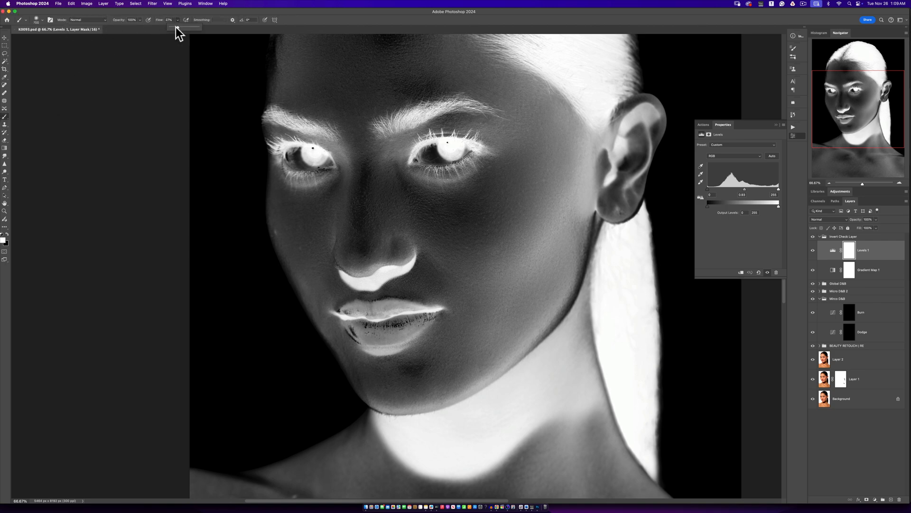
{"action": "left_click_drag", "start_coordinate": [176, 26], "coordinate": [152, 28]}
{"action": "left_click", "coordinate": [297, 20]}
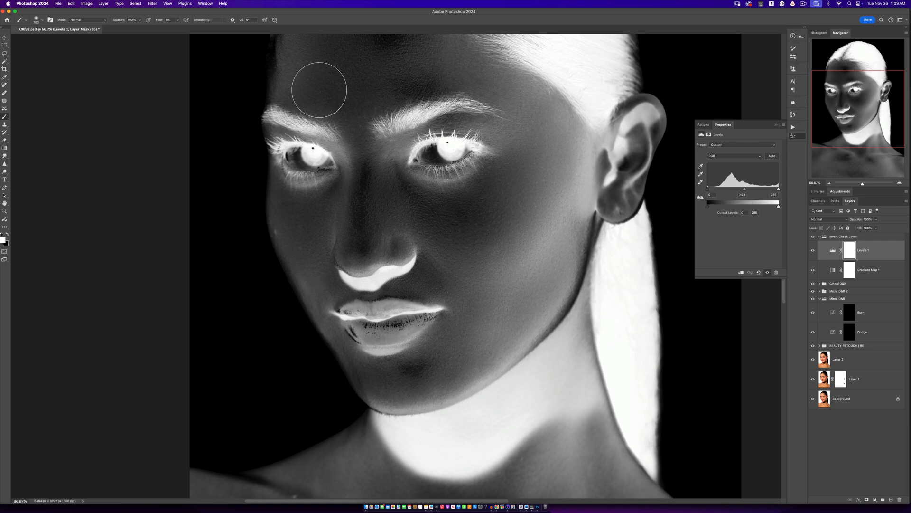
- Target the Micro D&B Dodge mask and reduce the brush size for work on small facial areas
{"action": "left_click", "coordinate": [849, 334]}
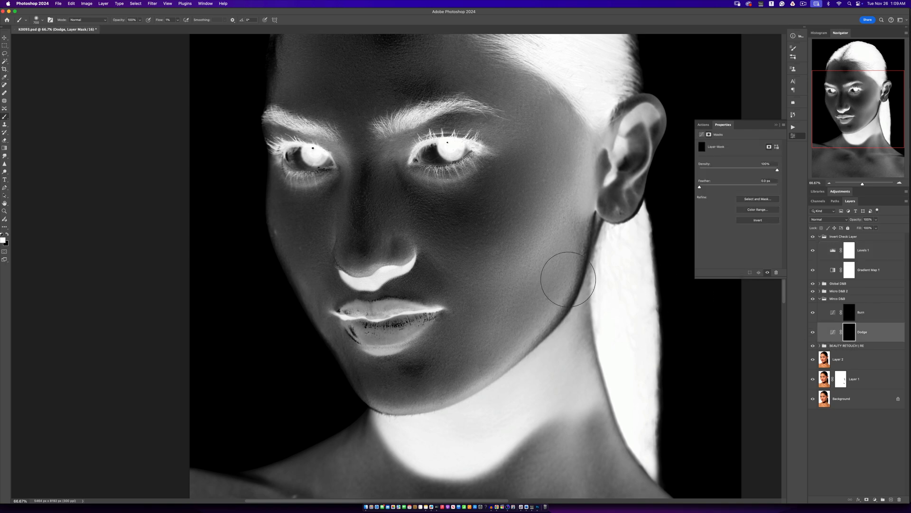
{"action": "key", "text": "bracketleft"}
{"action": "key", "text": "bracketleft"}
{"action": "key", "text": "bracketleft"}
{"action": "key", "text": "bracketleft"}
{"action": "key", "text": "bracketleft"}
{"action": "key", "text": "bracketleft"}
{"action": "key", "text": "bracketleft"}
{"action": "key", "text": "bracketleft"}
{"action": "key", "text": "bracketleft"}
{"action": "key", "text": "bracketleft"}
{"action": "key", "text": "bracketleft"}
- Even small facial areas on the Micro D&B Burn mask with a fine brush, checking against the colour portrait
{"action": "left_click", "coordinate": [849, 313]}
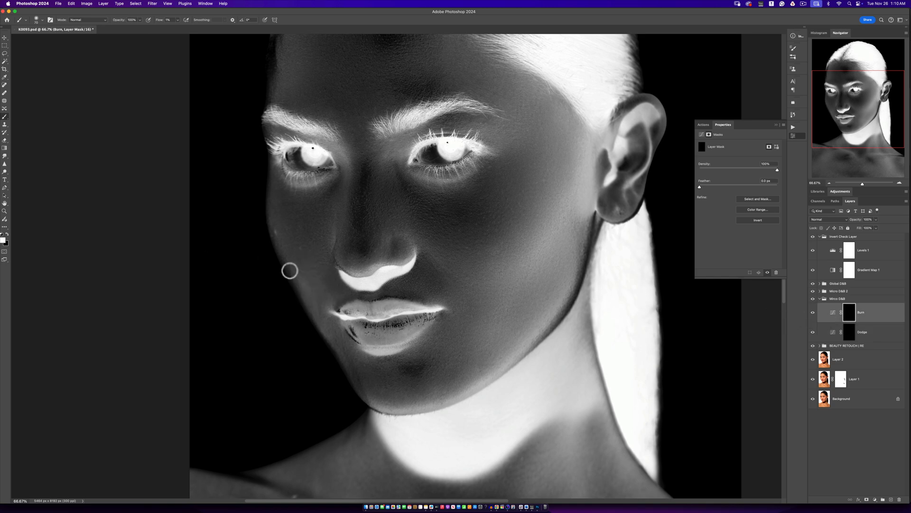
{"action": "key", "text": "bracketleft"}
{"action": "key", "text": "bracketleft"}
{"action": "key", "text": "bracketleft"}
{"action": "key", "text": "bracketright"}
{"action": "left_click", "coordinate": [813, 237]}
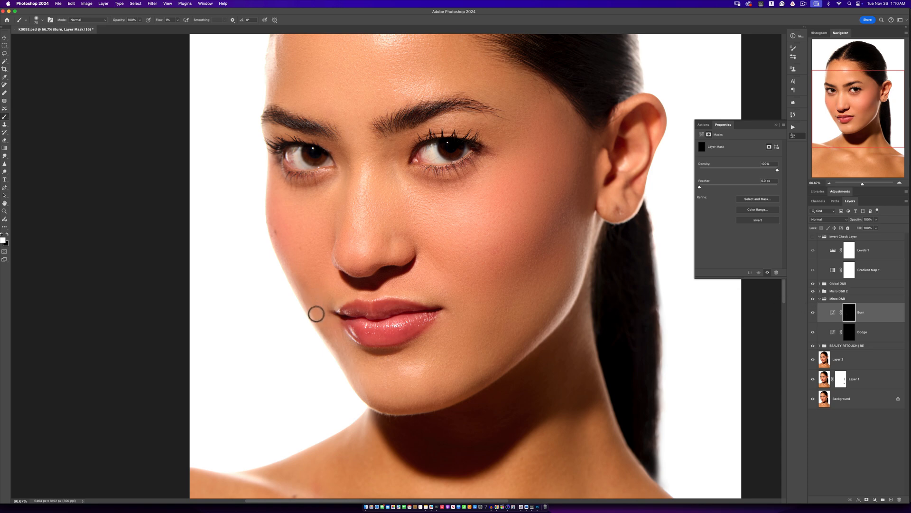
{"action": "left_click", "coordinate": [813, 236]}
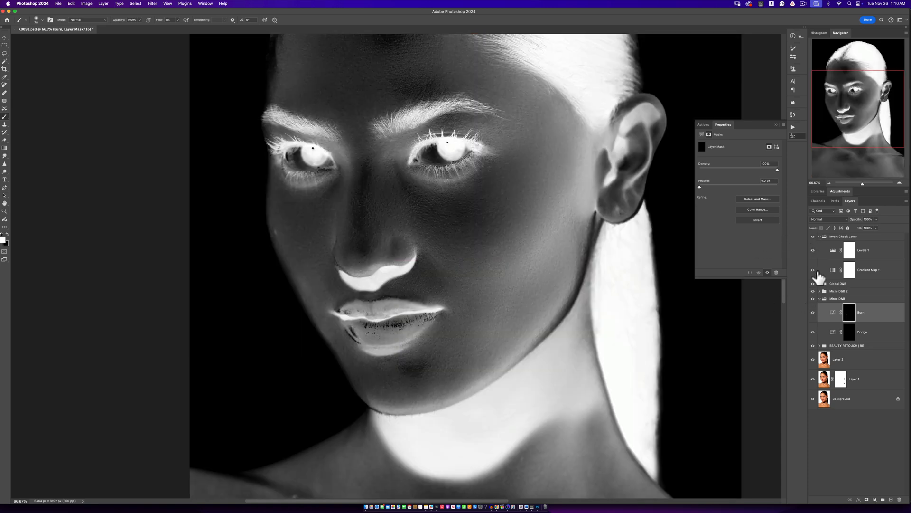
- Even the cheek tones on the Micro D&B Dodge mask, adjusting the brush size to each area
{"action": "left_click", "coordinate": [847, 329]}
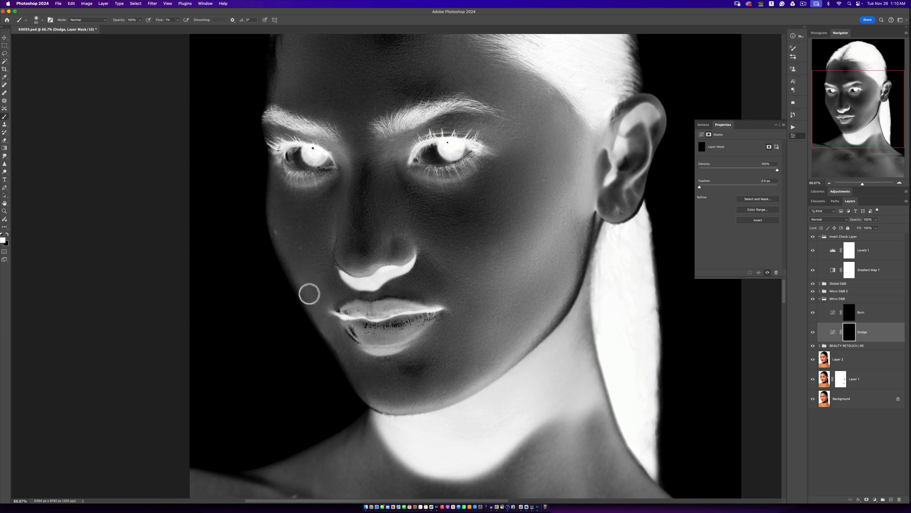
{"action": "key", "text": "bracketleft"}
{"action": "key", "text": "bracketleft"}
{"action": "key", "text": "bracketleft"}
{"action": "key", "text": "bracketleft"}
{"action": "key", "text": "bracketright"}
{"action": "key", "text": "bracketright"}
{"action": "key", "text": "bracketright"}
{"action": "key", "text": "bracketright"}
{"action": "key", "text": "bracketright"}
{"action": "key", "text": "bracketright"}
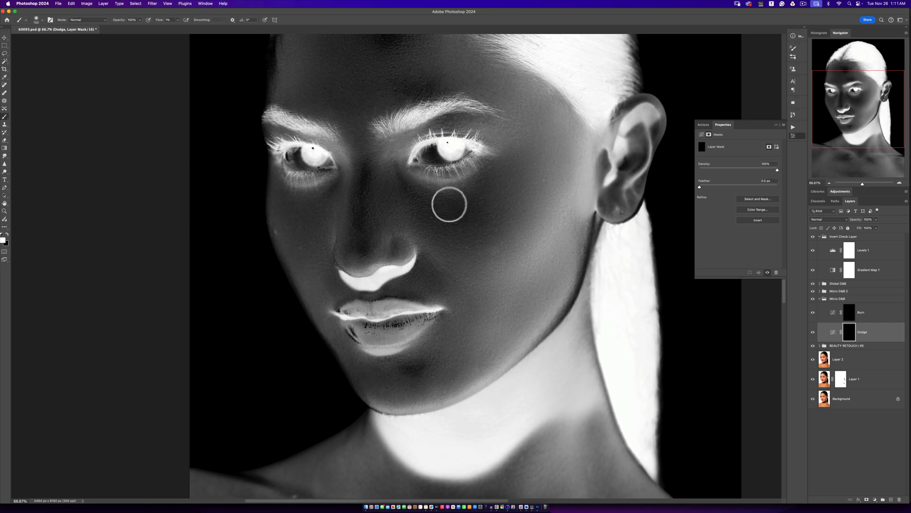
- Lighten the cheek area between the eye and ear on the Micro D&B Dodge mask, judging the full portrait
{"action": "key", "text": "super+minus"}
{"action": "key", "text": "super+minus"}
{"action": "key", "text": "super+minus"}
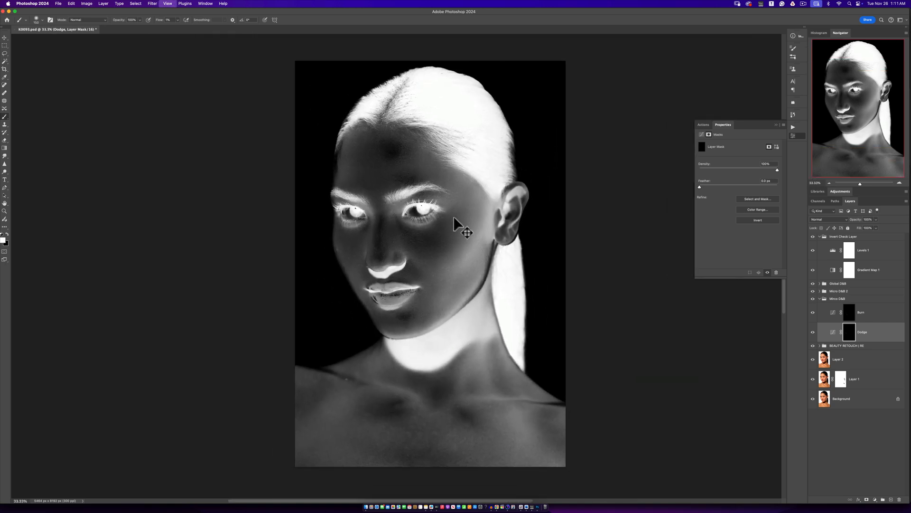
{"action": "key", "text": "super+equal"}
{"action": "left_click_drag", "start_coordinate": [446, 235], "coordinate": [451, 221]}
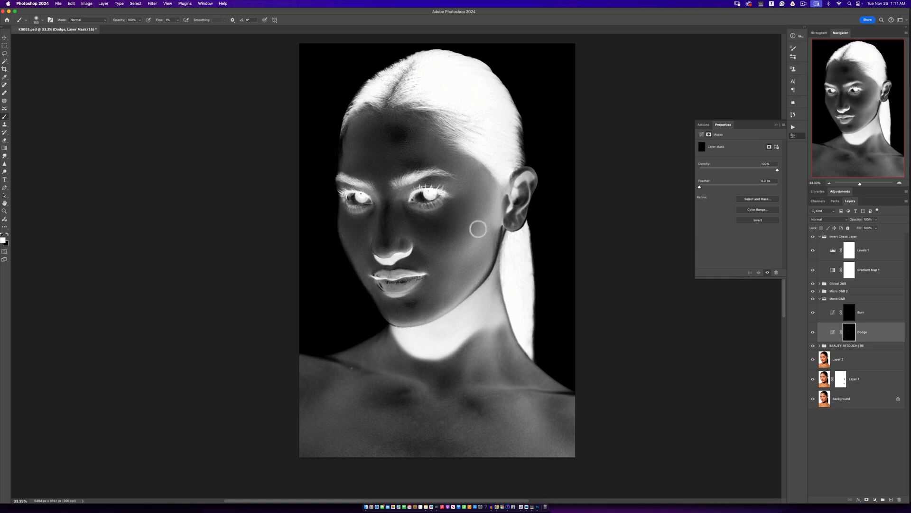
- Darken uneven areas of the face and lower jaw on the Micro D&B Burn mask with varying brush sizes
{"action": "left_click", "coordinate": [852, 314]}
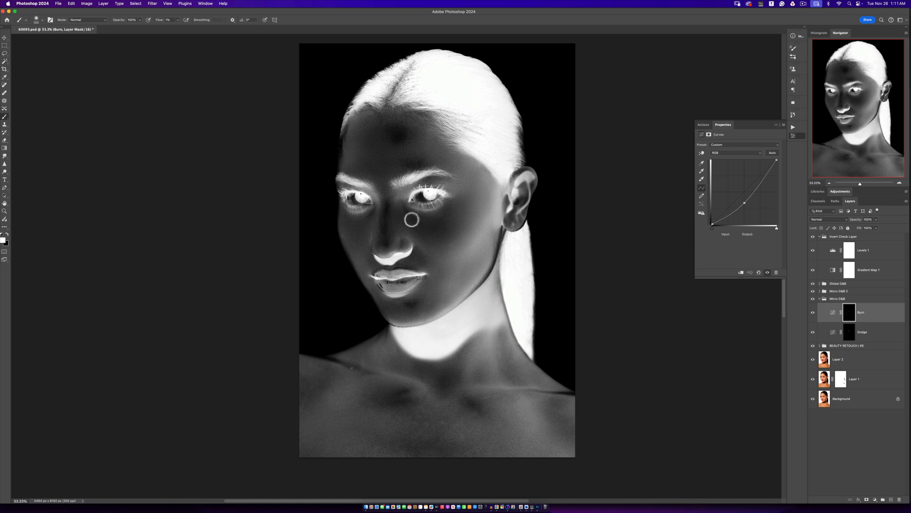
{"action": "key", "text": "bracketleft"}
{"action": "key", "text": "bracketright"}
{"action": "key", "text": "bracketright"}
- Lighten broader uneven areas around the mouth and lower cheek on the Micro D&B Dodge mask with varying brush sizes
{"action": "key", "text": "bracketright"}
{"action": "key", "text": "bracketright"}
{"action": "key", "text": "bracketright"}
{"action": "left_click_drag", "start_coordinate": [440, 312], "coordinate": [419, 306]}
{"action": "key", "text": "bracketright"}
{"action": "key", "text": "bracketright"}
{"action": "key", "text": "bracketright"}
{"action": "key", "text": "bracketright"}
{"action": "key", "text": "bracketright"}
{"action": "key", "text": "bracketleft"}
{"action": "key", "text": "bracketleft"}
{"action": "left_click", "coordinate": [849, 332]}
{"action": "key", "text": "bracketright"}
{"action": "key", "text": "bracketright"}
{"action": "key", "text": "bracketright"}
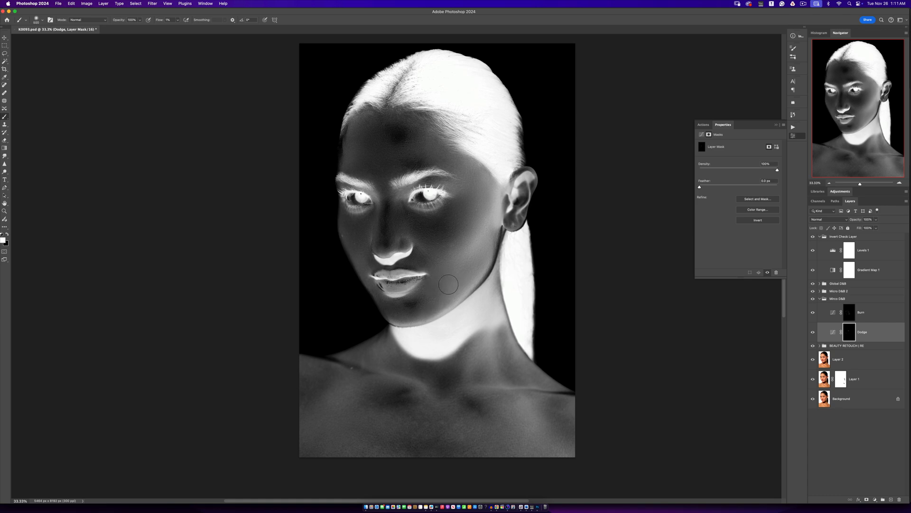
{"action": "key", "text": "bracketright"}
{"action": "key", "text": "bracketright"}
{"action": "key", "text": "bracketright"}
{"action": "key", "text": "bracketright"}
{"action": "key", "text": "bracketright"}
{"action": "key", "text": "bracketright"}
{"action": "key", "text": "bracketleft"}
{"action": "key", "text": "bracketleft"}
{"action": "key", "text": "bracketleft"}
{"action": "key", "text": "bracketleft"}
{"action": "key", "text": "bracketleft"}
{"action": "key", "text": "bracketleft"}
{"action": "key", "text": "bracketleft"}
- Hide the Invert Check Layer group and compare the portrait with and without the Micro D&B group at several magnifications
{"action": "left_click", "coordinate": [812, 236]}
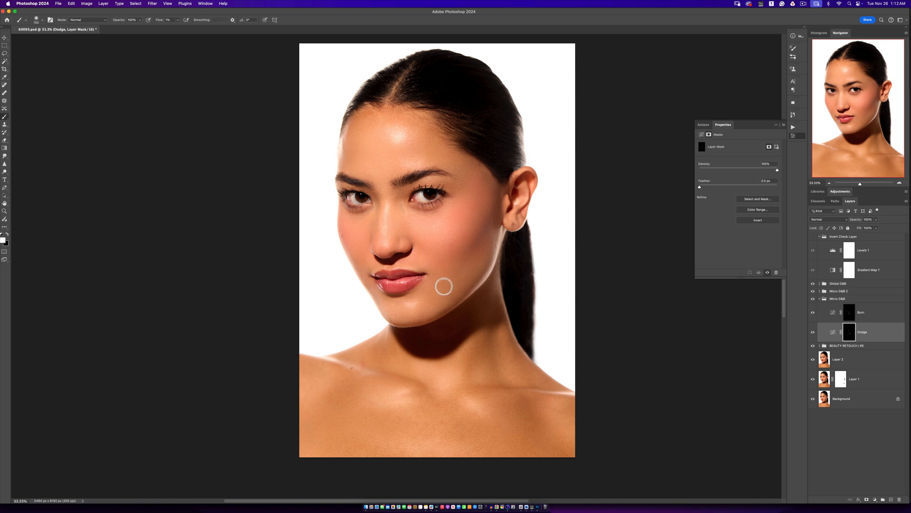
{"action": "left_click", "coordinate": [813, 299]}
{"action": "key", "text": "z"}
{"action": "left_click", "coordinate": [403, 326], "text": "alt"}
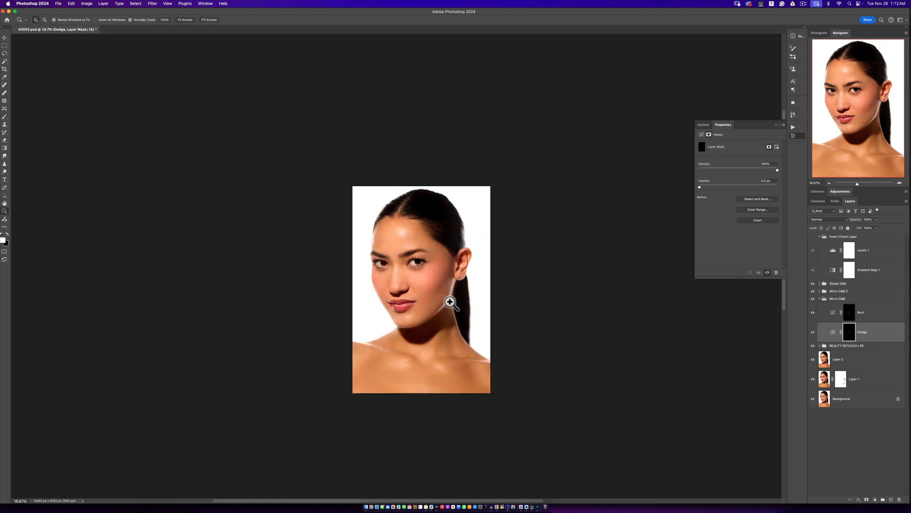
{"action": "key", "text": "b"}
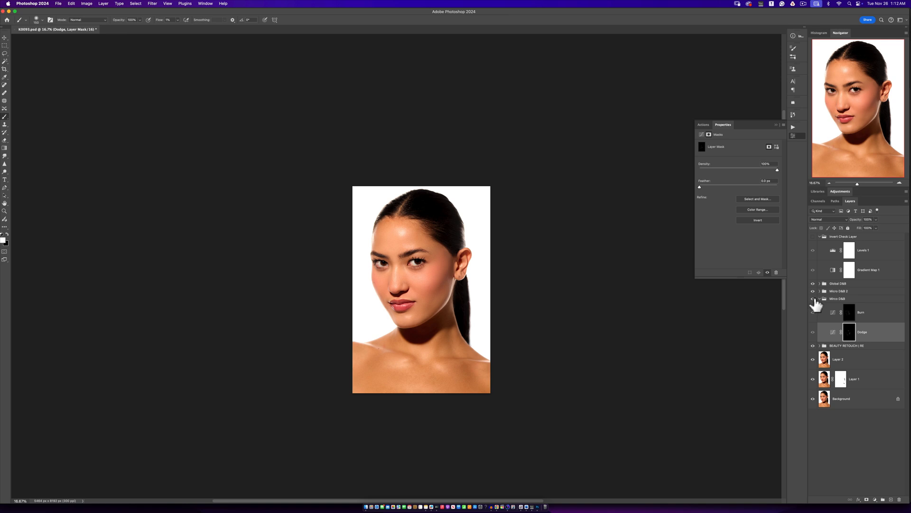
{"action": "key", "text": "z"}
{"action": "left_click", "coordinate": [437, 285]}
{"action": "left_click", "coordinate": [437, 285]}
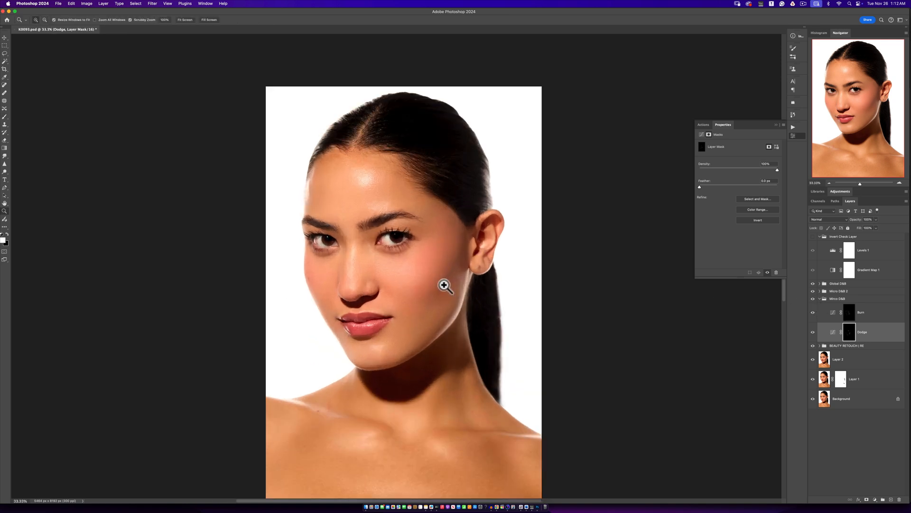
{"action": "left_click", "coordinate": [443, 285]}
{"action": "left_click", "coordinate": [444, 284]}
{"action": "key", "text": "b"}
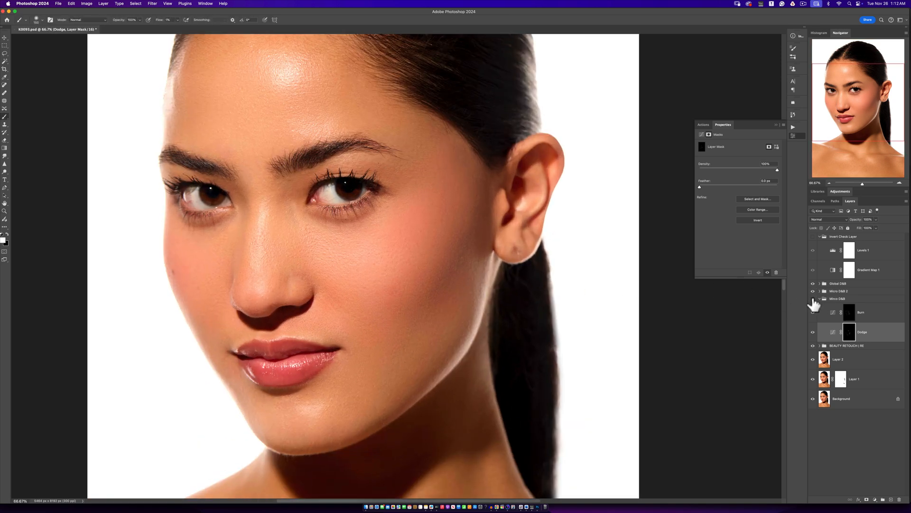
{"action": "left_click", "coordinate": [813, 299]}
{"action": "left_click", "coordinate": [813, 299]}
{"action": "left_click", "coordinate": [813, 299]}
{"action": "left_click", "coordinate": [813, 299]}
- Activate the Dodge mask in the Global D&B group and set the brush flow to 3%
{"action": "key", "text": "z"}
{"action": "left_click", "coordinate": [388, 315], "text": "alt"}
{"action": "left_click", "coordinate": [392, 320], "text": "alt"}
{"action": "left_click", "coordinate": [398, 319], "text": "alt"}
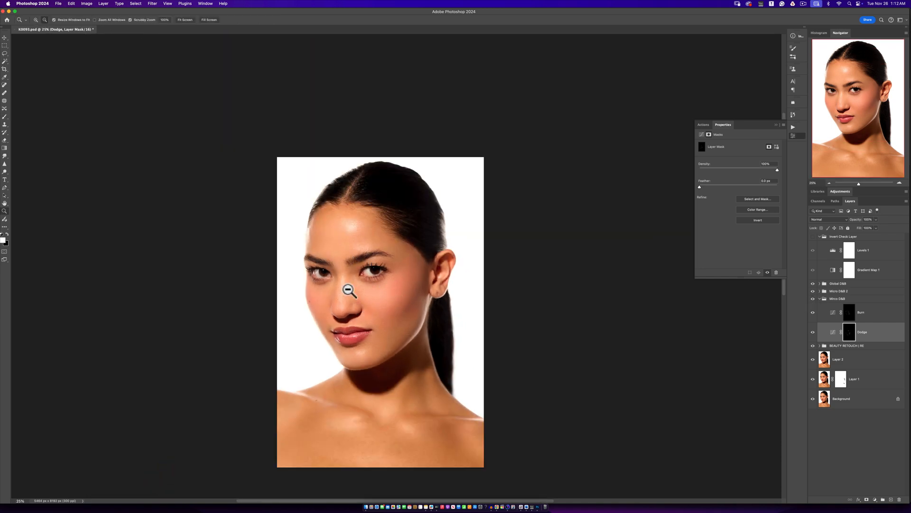
{"action": "left_click_drag", "start_coordinate": [393, 299], "coordinate": [410, 248]}
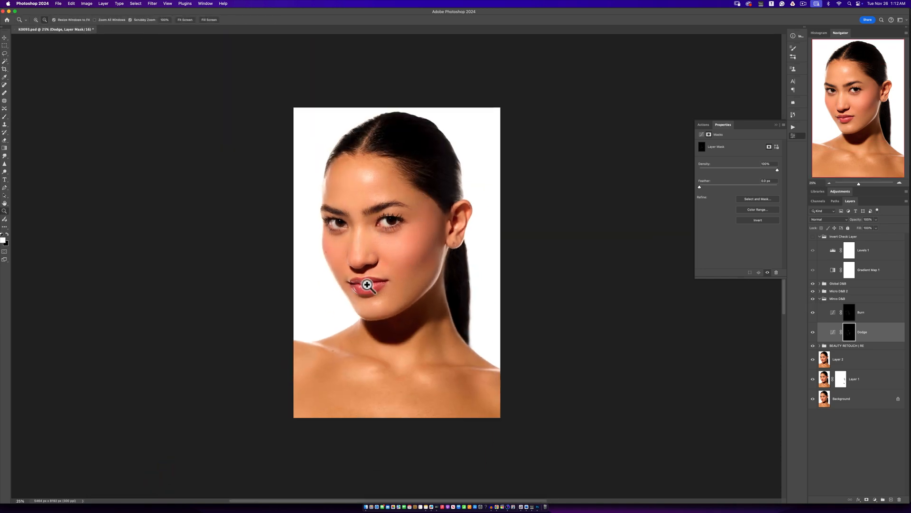
{"action": "left_click", "coordinate": [367, 285]}
{"action": "key", "text": "b"}
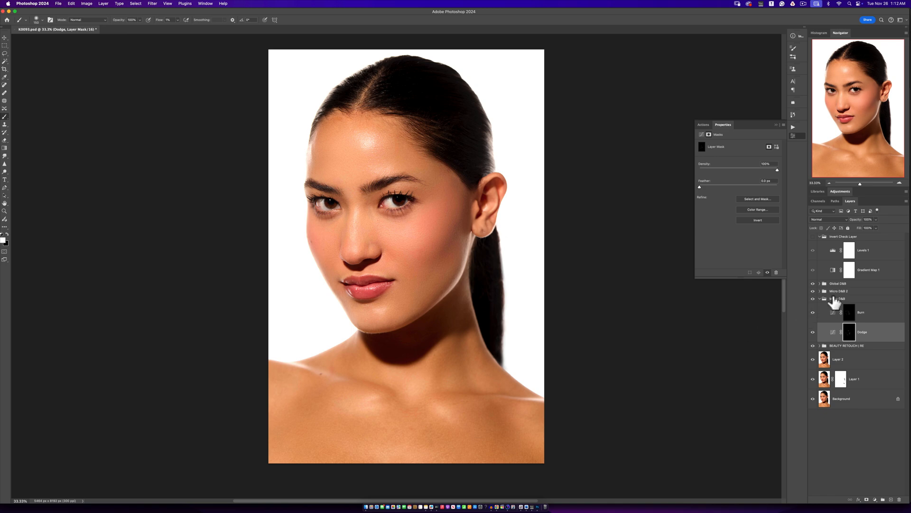
{"action": "left_click", "coordinate": [820, 284]}
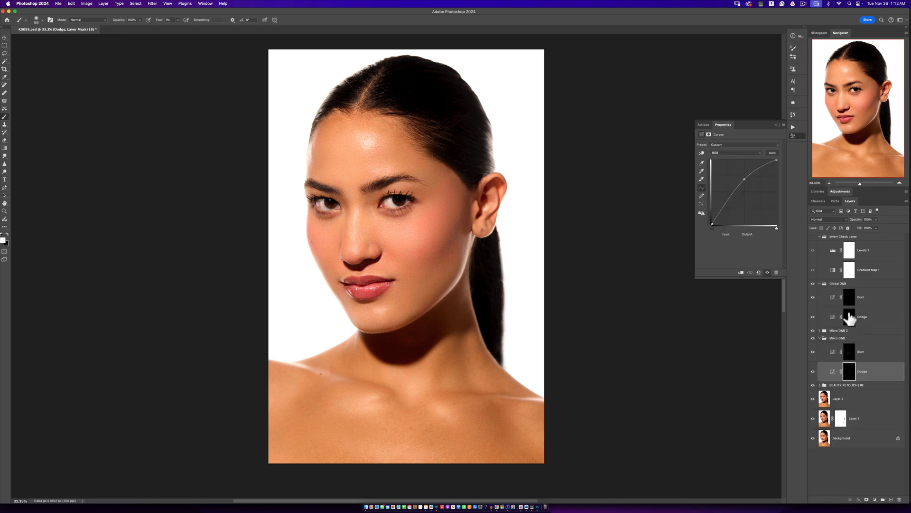
{"action": "left_click", "coordinate": [849, 316]}
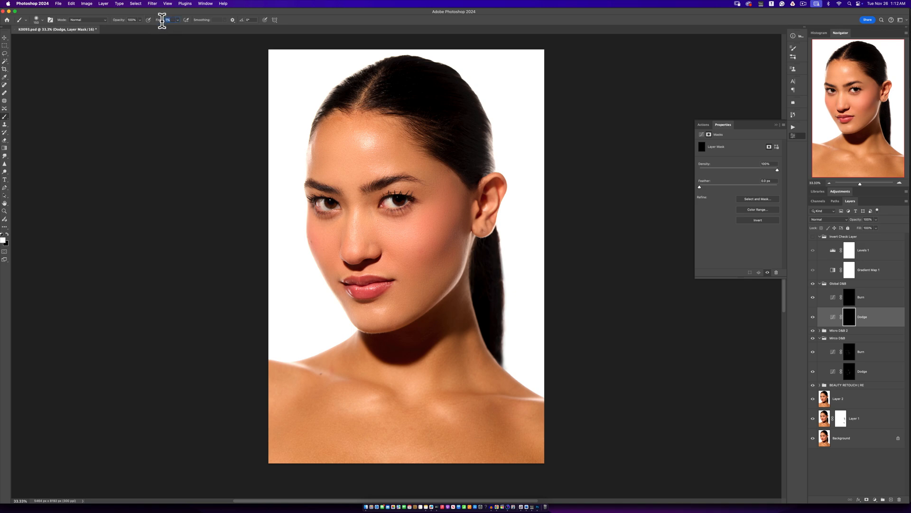
{"action": "left_click", "coordinate": [179, 20]}
{"action": "left_click", "coordinate": [178, 20]}
{"action": "left_click", "coordinate": [300, 31]}
- Lighten the under-eye and cheek highlights on the Global D&B Dodge mask with varying brush sizes
{"action": "key", "text": "]"}
{"action": "key", "text": "["}
{"action": "key", "text": "["}
{"action": "key", "text": "["}
{"action": "key", "text": "["}
{"action": "key", "text": "]"}
{"action": "key", "text": "]"}
{"action": "key", "text": "]"}
{"action": "key", "text": "]"}
{"action": "mouse_move", "coordinate": [416, 221]}
{"action": "left_mouse_down"}
{"action": "mouse_move", "coordinate": [372, 221]}
{"action": "mouse_move", "coordinate": [393, 229]}
{"action": "left_mouse_up"}
{"action": "key", "text": "["}
- Lighten the highlights around the mouth and chin on the Global D&B Dodge mask, adapting the brush size
{"action": "key", "text": "]"}
{"action": "key", "text": "]"}
{"action": "key", "text": "]"}
{"action": "key", "text": "]"}
{"action": "left_click_drag", "start_coordinate": [331, 265], "coordinate": [337, 248]}
{"action": "key", "text": "["}
{"action": "key", "text": "["}
{"action": "key", "text": "["}
{"action": "key", "text": "["}
{"action": "key", "text": "["}
{"action": "key", "text": "["}
{"action": "key", "text": "["}
{"action": "key", "text": "["}
{"action": "key", "text": "["}
{"action": "key", "text": "["}
{"action": "key", "text": "["}
{"action": "key", "text": "["}
{"action": "key", "text": "["}
{"action": "key", "text": "["}
{"action": "key", "text": "["}
{"action": "key", "text": "["}
{"action": "key", "text": "]"}
{"action": "key", "text": "]"}
{"action": "key", "text": "]"}
{"action": "key", "text": "]"}
{"action": "key", "text": "]"}
{"action": "key", "text": "]"}
{"action": "key", "text": "]"}
{"action": "key", "text": "]"}
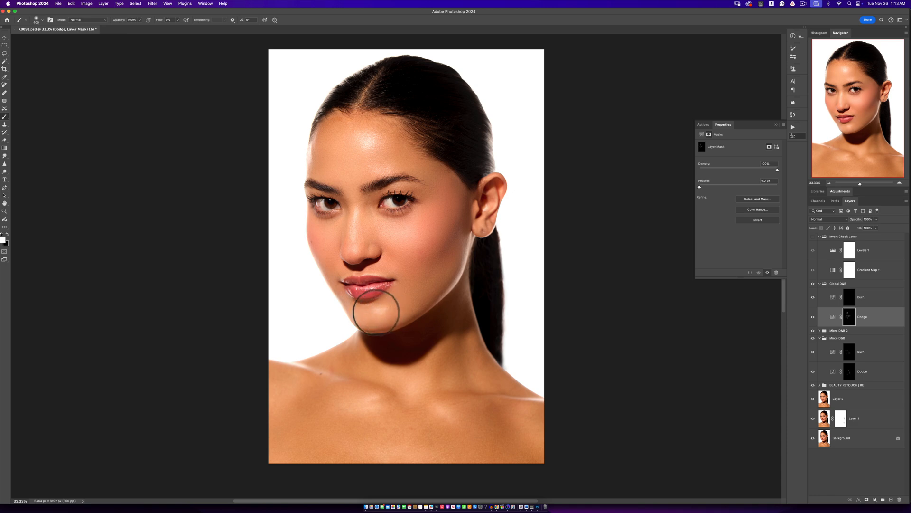
{"action": "key", "text": "]"}
{"action": "key", "text": "]"}
{"action": "key", "text": "["}
{"action": "key", "text": "["}
{"action": "key", "text": "["}
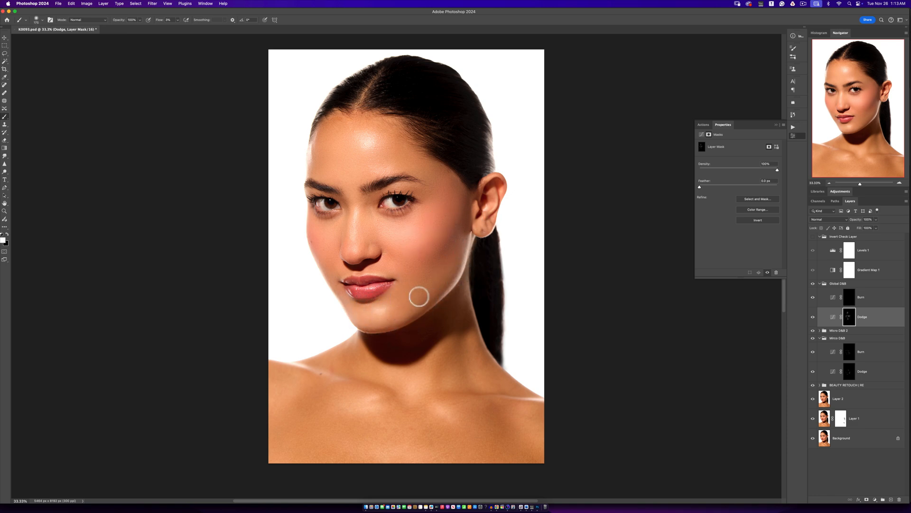
- Lighten the shoulder and collarbone highlights on the Global D&B Dodge mask with a larger brush
{"action": "key", "text": "]"}
{"action": "key", "text": "]"}
{"action": "key", "text": "]"}
{"action": "key", "text": "]"}
{"action": "key", "text": "]"}
{"action": "key", "text": "]"}
{"action": "key", "text": "]"}
{"action": "key", "text": "]"}
{"action": "key", "text": "]"}
{"action": "key", "text": "bracketleft"}
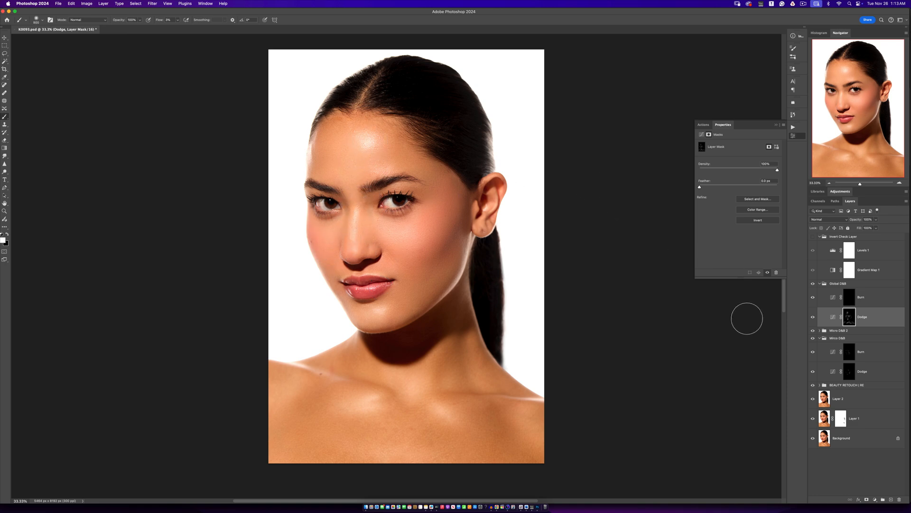
- Darken the contours of the cheek and side of the face on the Global D&B Burn mask with varying brush sizes
{"action": "left_click", "coordinate": [849, 299]}
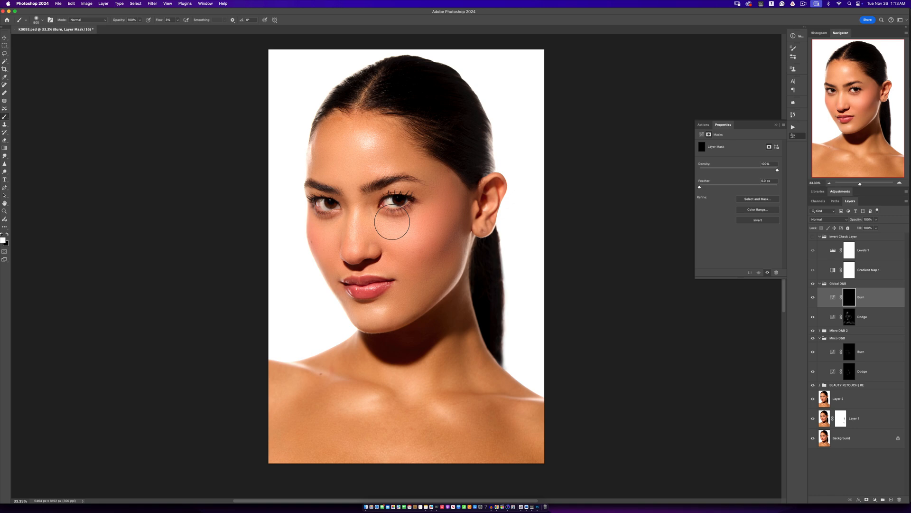
{"action": "key", "text": "bracketright"}
{"action": "key", "text": "bracketright"}
{"action": "key", "text": "bracketright"}
{"action": "key", "text": "bracketright"}
{"action": "key", "text": "bracketright"}
{"action": "mouse_move", "coordinate": [411, 252]}
{"action": "left_mouse_down"}
{"action": "mouse_move", "coordinate": [448, 194]}
{"action": "mouse_move", "coordinate": [398, 254]}
{"action": "mouse_move", "coordinate": [414, 171]}
{"action": "mouse_move", "coordinate": [436, 197]}
{"action": "mouse_move", "coordinate": [412, 167]}
{"action": "left_mouse_up"}
{"action": "key", "text": "bracketleft"}
{"action": "key", "text": "bracketleft"}
{"action": "key", "text": "bracketleft"}
{"action": "key", "text": "bracketleft"}
{"action": "key", "text": "bracketleft"}
{"action": "key", "text": "bracketright"}
{"action": "key", "text": "bracketright"}
{"action": "key", "text": "bracketleft"}
{"action": "key", "text": "bracketleft"}
{"action": "key", "text": "bracketleft"}
{"action": "key", "text": "bracketleft"}
{"action": "key", "text": "bracketleft"}
{"action": "key", "text": "bracketleft"}
{"action": "key", "text": "bracketleft"}
{"action": "key", "text": "bracketleft"}
{"action": "key", "text": "bracketleft"}
{"action": "key", "text": "bracketleft"}
{"action": "key", "text": "bracketright"}
{"action": "key", "text": "bracketright"}
{"action": "key", "text": "bracketright"}
{"action": "key", "text": "bracketright"}
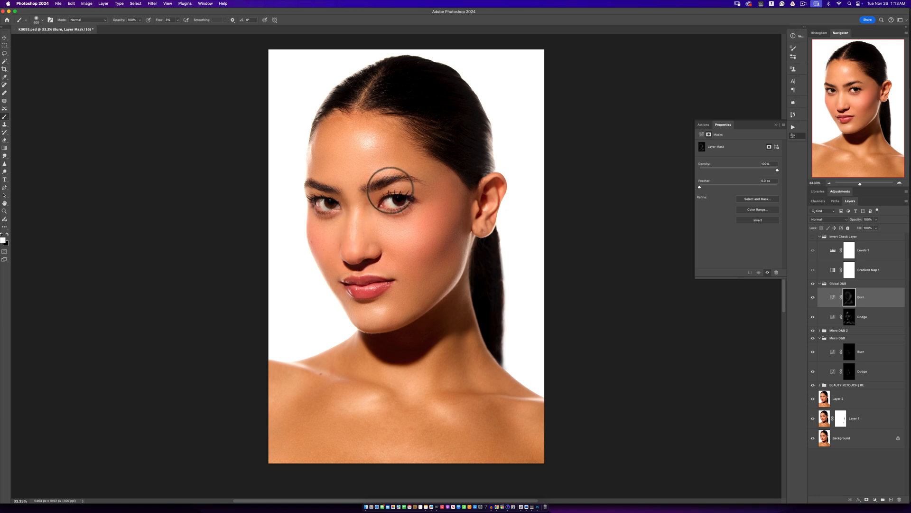
- Refine the darkening around the forehead on the Global D&B Burn mask, adapting the brush size
{"action": "key", "text": "bracketleft"}
{"action": "key", "text": "bracketleft"}
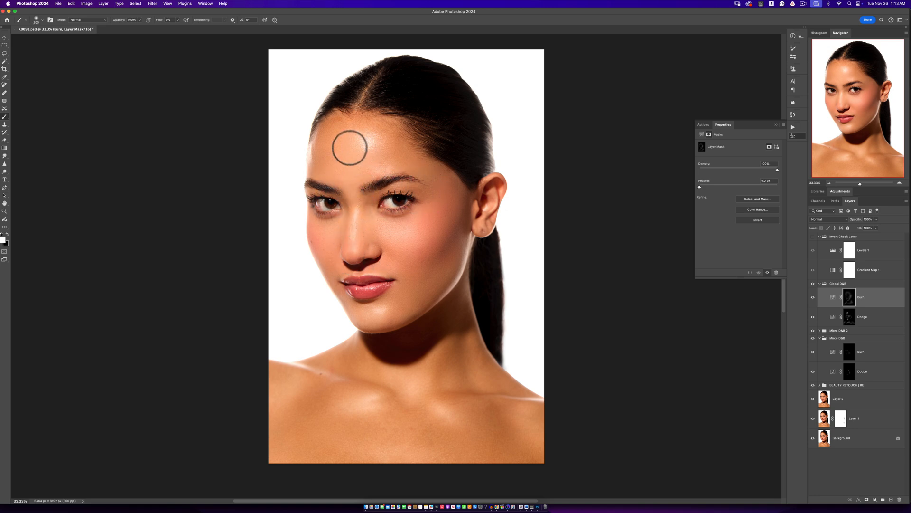
{"action": "key", "text": "bracketright"}
{"action": "key", "text": "bracketright"}
{"action": "key", "text": "bracketright"}
{"action": "key", "text": "bracketleft"}
{"action": "key", "text": "bracketleft"}
{"action": "key", "text": "bracketleft"}
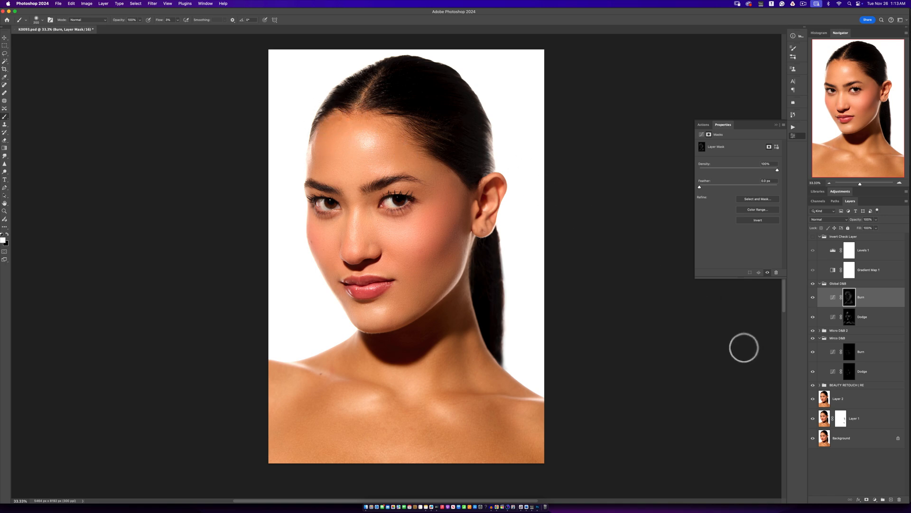
- Compare the portrait with and without the Global D&B group, and collapse the Global D&B and Micro D&B groups
{"action": "left_click", "coordinate": [824, 284]}
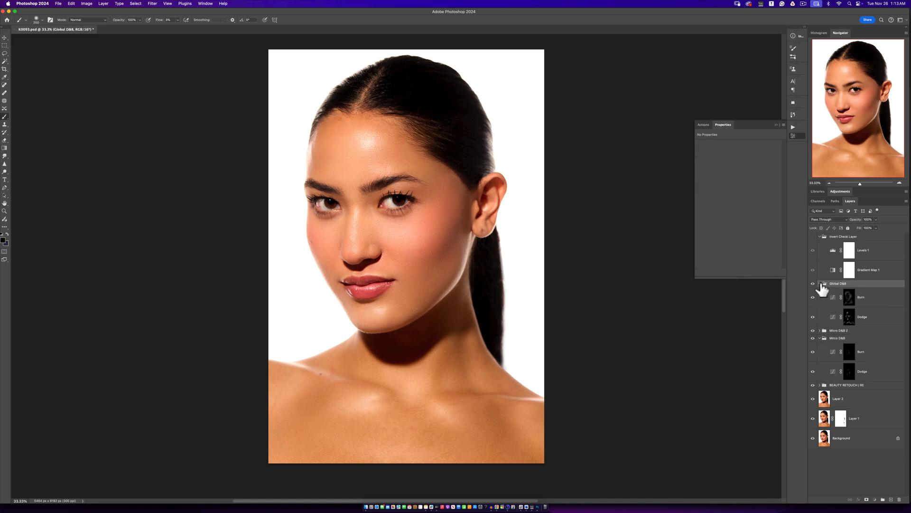
{"action": "left_click", "coordinate": [819, 283]}
{"action": "left_click", "coordinate": [820, 300]}
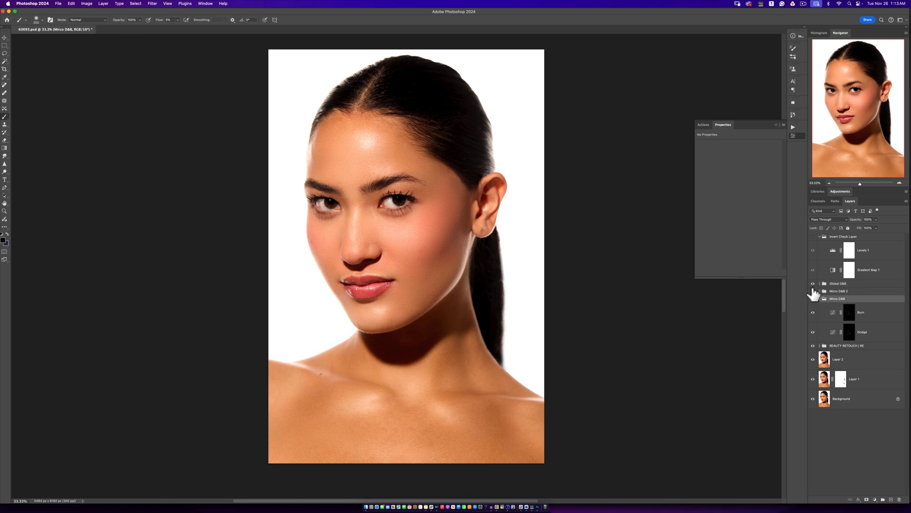
{"action": "left_click", "coordinate": [813, 283]}
{"action": "left_click", "coordinate": [813, 284]}
{"action": "left_click", "coordinate": [813, 284]}
{"action": "left_click", "coordinate": [813, 284]}
{"action": "left_click", "coordinate": [820, 299]}
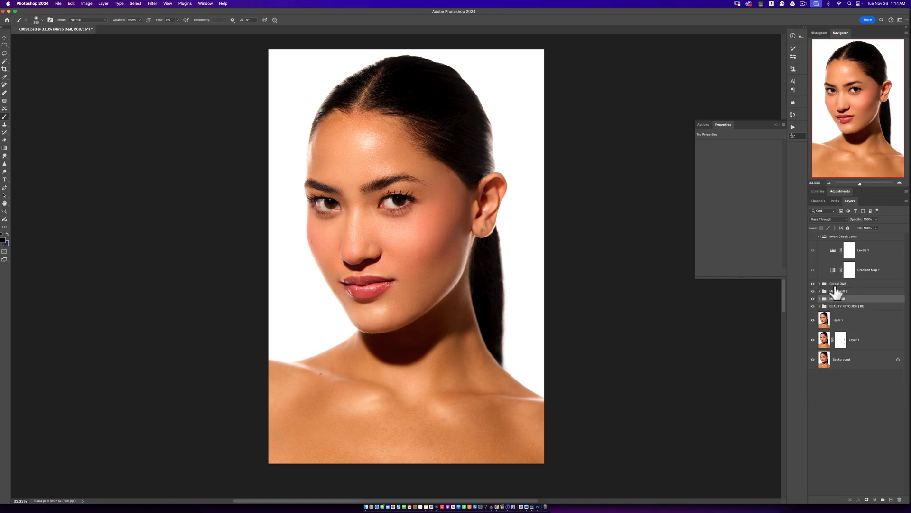
- Add a Levels adjustment above the Global D&B group, check highlight clipping and raise the black point slightly
{"action": "left_click", "coordinate": [835, 284]}
{"action": "left_click", "coordinate": [876, 501]}
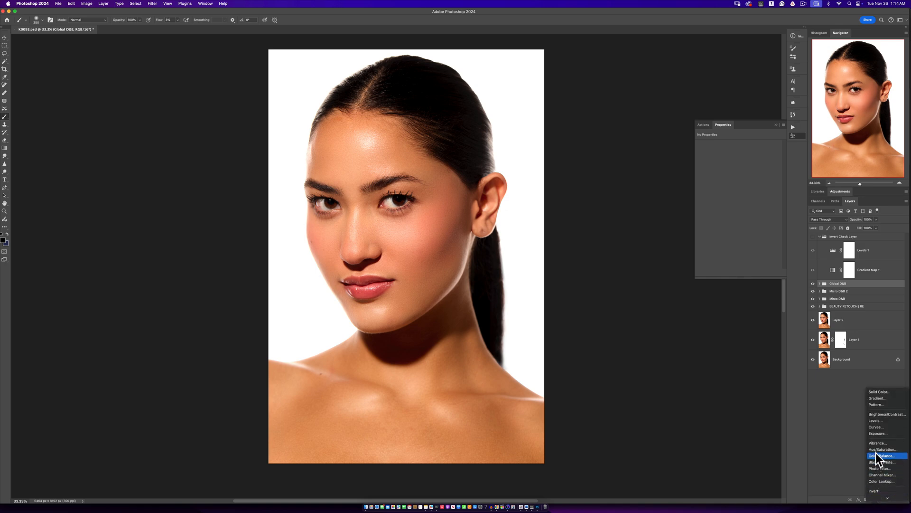
{"action": "left_click", "coordinate": [877, 420]}
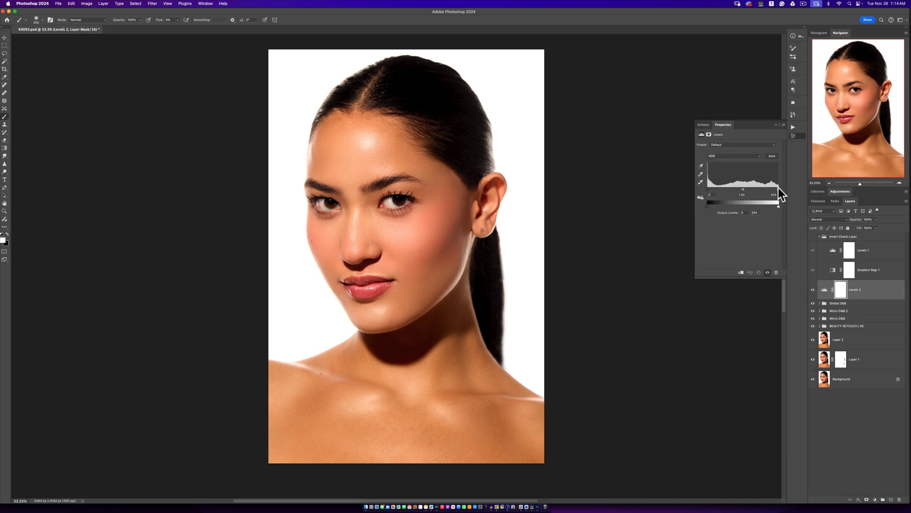
{"action": "left_click_drag", "start_coordinate": [778, 188], "coordinate": [779, 188]}
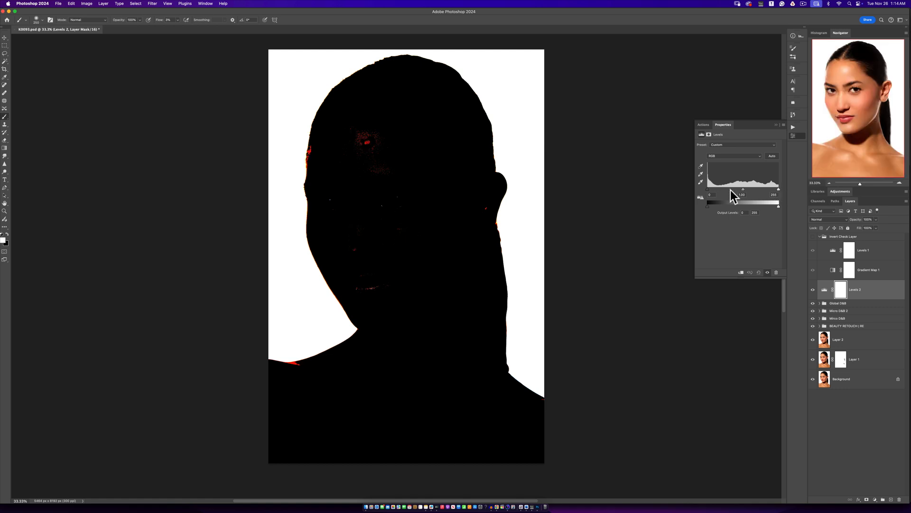
{"action": "left_click_drag", "start_coordinate": [707, 188], "coordinate": [708, 189]}
{"action": "key", "text": "z"}
{"action": "left_click", "coordinate": [442, 260], "text": "alt"}
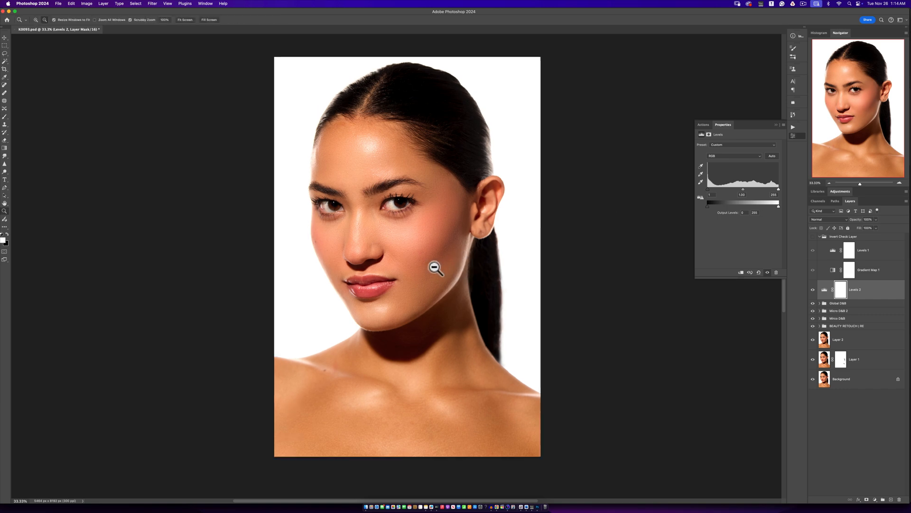
{"action": "left_click", "coordinate": [429, 256], "text": "alt"}
{"action": "left_click", "coordinate": [429, 256]}
{"action": "key", "text": "b"}
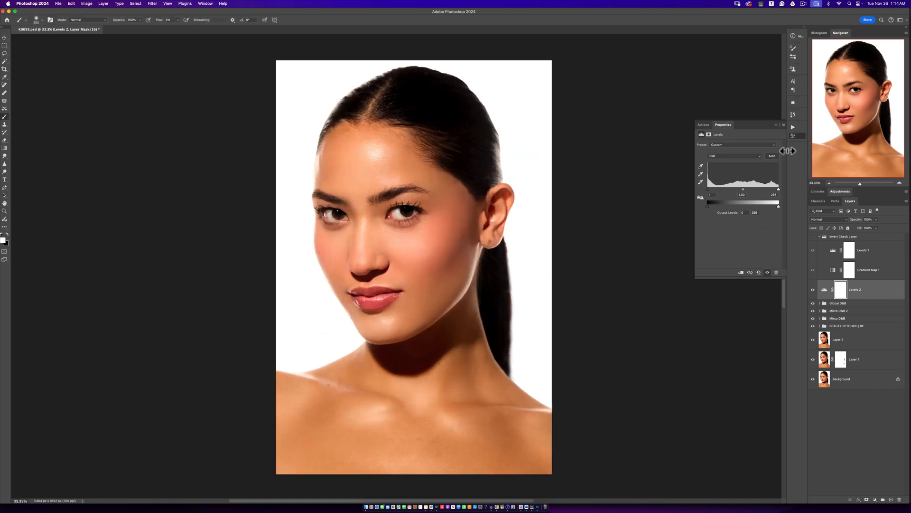
- Run the Eyes N Teeth Whitening action and activate the Photo Filter 1 mask in its group
{"action": "left_click", "coordinate": [791, 127]}
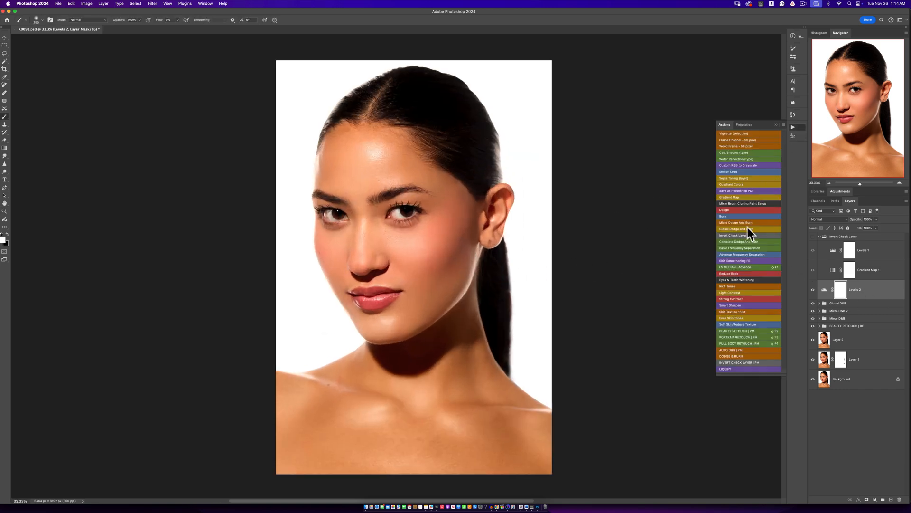
{"action": "left_click", "coordinate": [727, 279]}
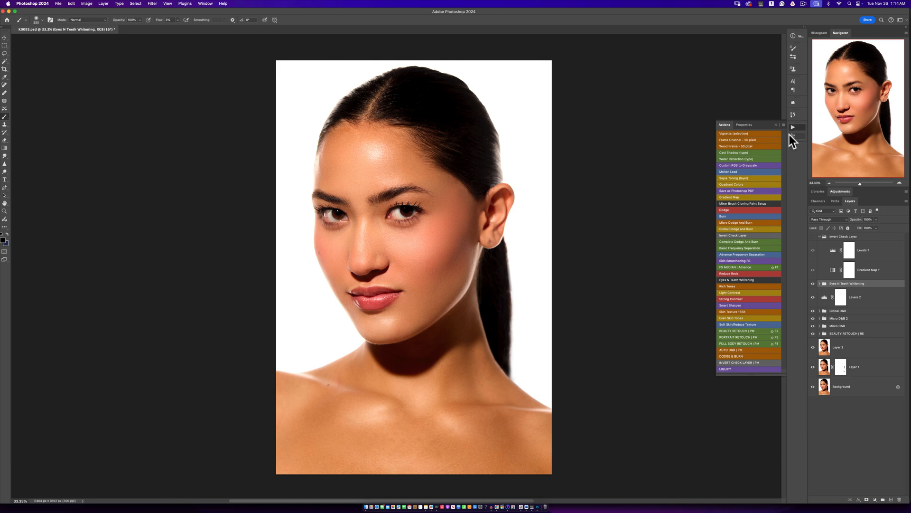
{"action": "left_click", "coordinate": [819, 283]}
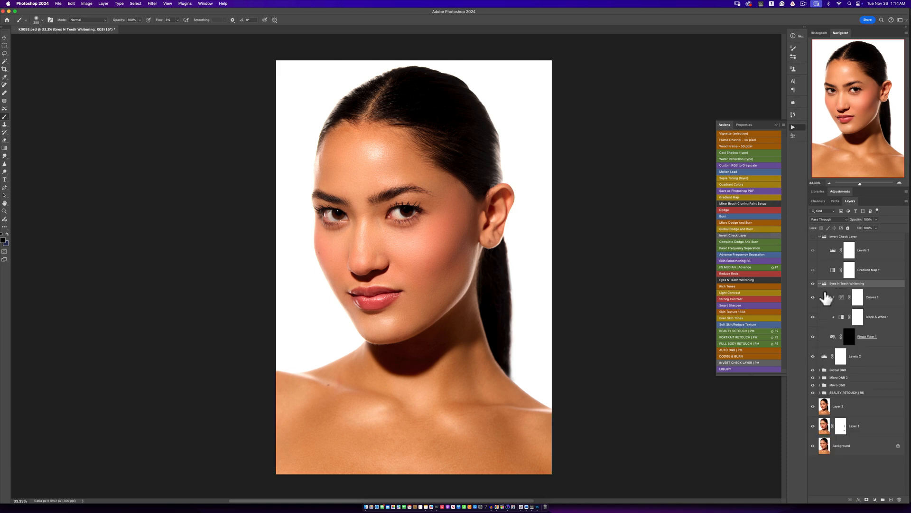
{"action": "left_click", "coordinate": [849, 337]}
- Paint the whites of both eyes on the Photo Filter 1 mask with a small white brush at 100% flow
{"action": "key", "text": "z"}
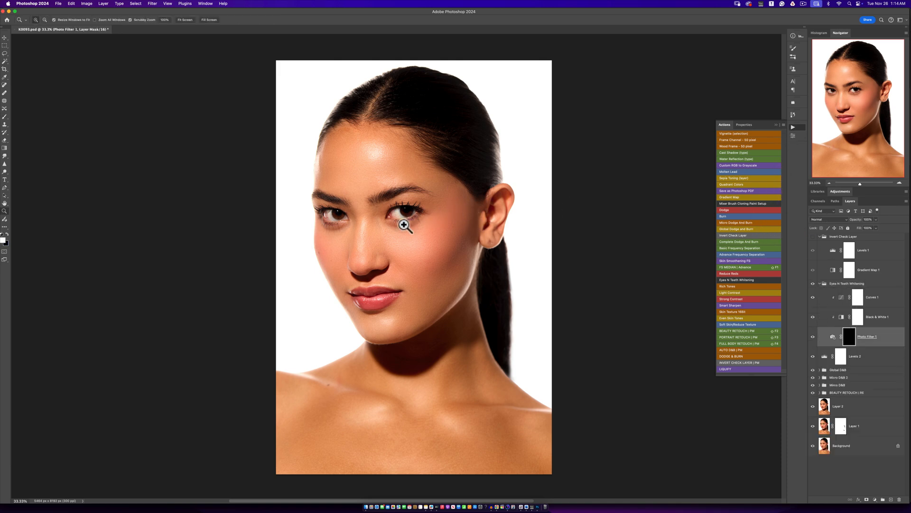
{"action": "left_click", "coordinate": [404, 224]}
{"action": "key", "text": "b"}
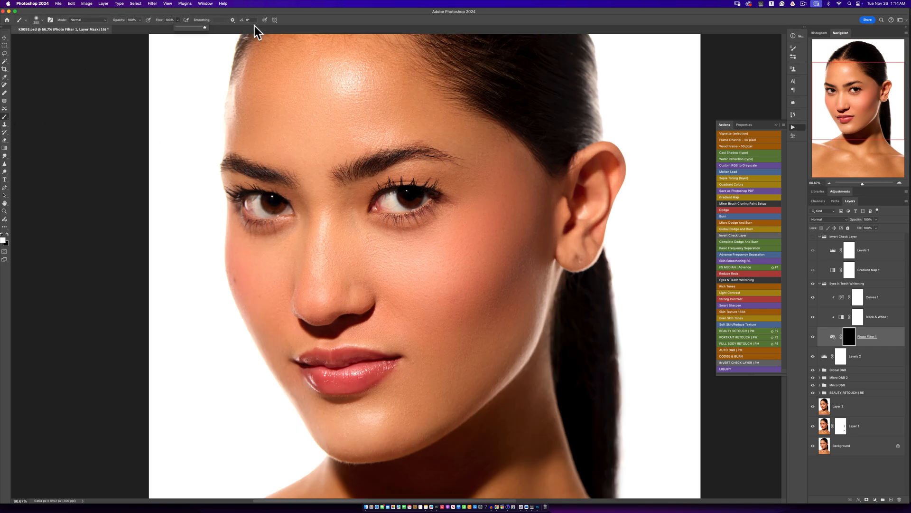
{"action": "key", "text": "bracketleft"}
{"action": "key", "text": "bracketleft"}
{"action": "key", "text": "bracketleft"}
{"action": "key", "text": "bracketleft"}
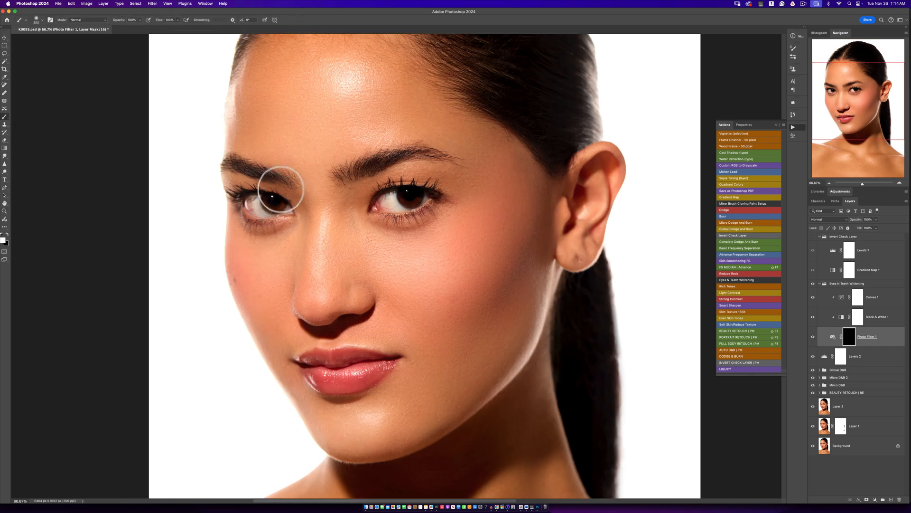
{"action": "mouse_move", "coordinate": [260, 214]}
{"action": "left_mouse_down"}
{"action": "mouse_move", "coordinate": [290, 211]}
{"action": "mouse_move", "coordinate": [265, 216]}
{"action": "left_mouse_up"}
{"action": "key", "text": "bracketleft"}
{"action": "key", "text": "bracketleft"}
{"action": "key", "text": "bracketleft"}
{"action": "key", "text": "bracketleft"}
{"action": "key", "text": "bracketleft"}
{"action": "mouse_move", "coordinate": [393, 204]}
{"action": "left_mouse_down"}
{"action": "mouse_move", "coordinate": [380, 210]}
{"action": "mouse_move", "coordinate": [420, 202]}
{"action": "left_mouse_up"}
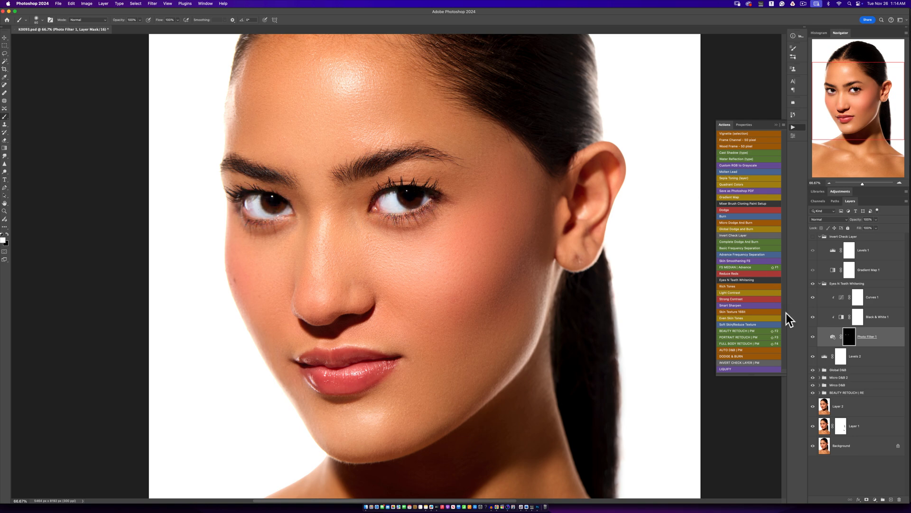
- Reduce the opacity of Curves 1 in the Eyes N Teeth Whitening group to about half and collapse the group
{"action": "left_click", "coordinate": [857, 298]}
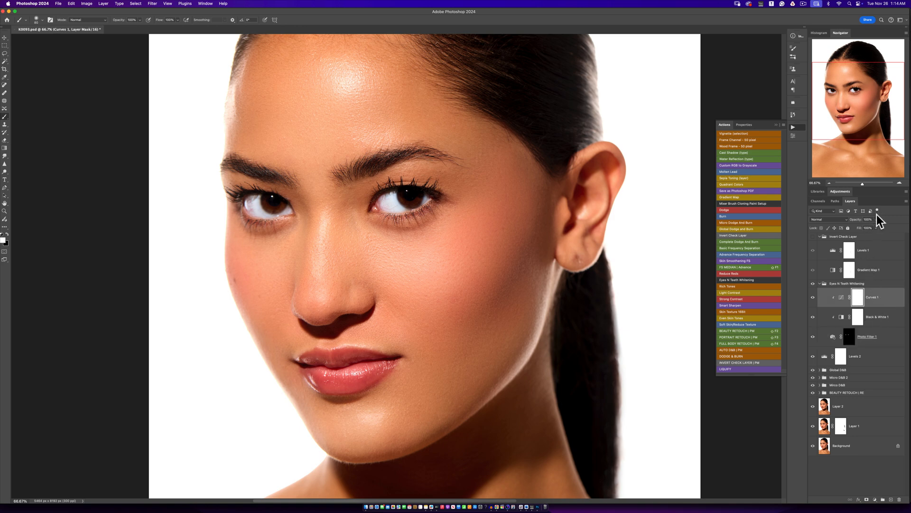
{"action": "left_click_drag", "start_coordinate": [861, 226], "coordinate": [862, 227]}
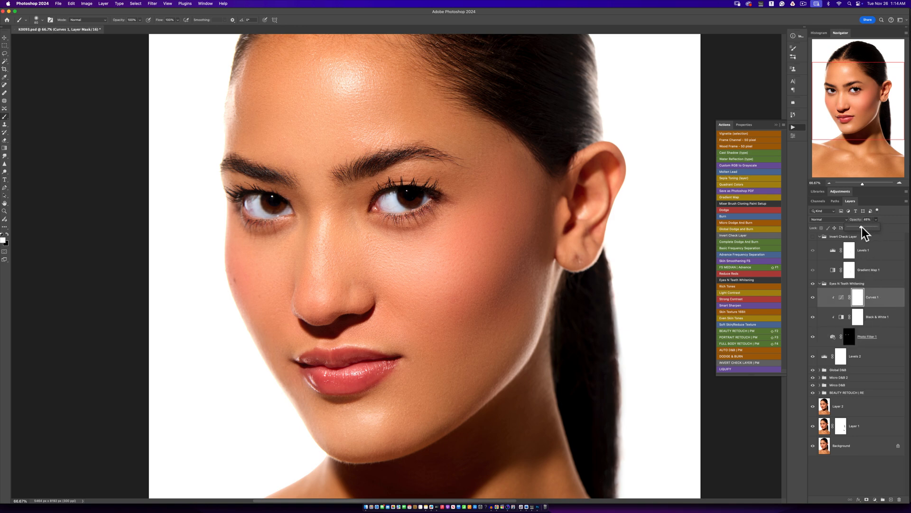
{"action": "left_click", "coordinate": [820, 283]}
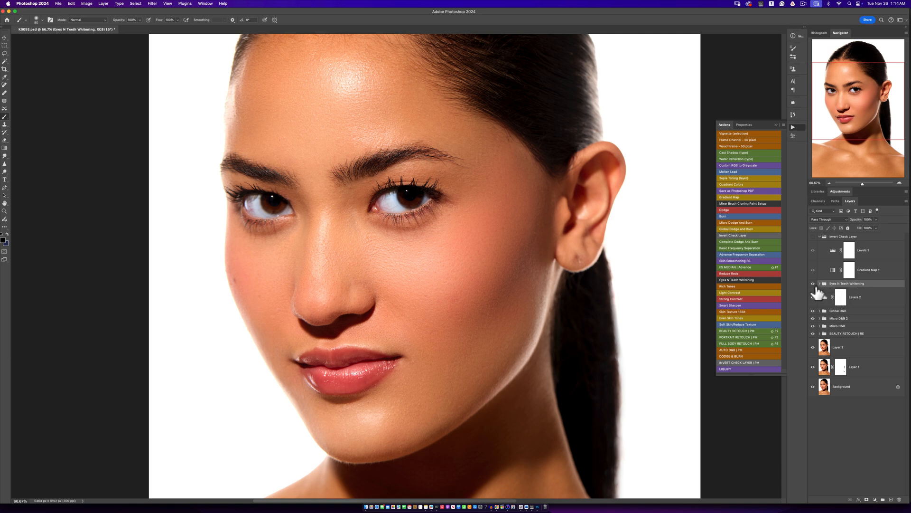
- Compare the eyes with and without the Eyes N Teeth Whitening group and review the full portrait
{"action": "left_click", "coordinate": [812, 283]}
{"action": "left_click", "coordinate": [812, 284]}
{"action": "key", "text": "z"}
{"action": "left_click", "coordinate": [450, 270], "text": "alt"}
{"action": "scroll", "coordinate": [451, 270], "scroll_direction": "down", "scroll_amount": 5}
{"action": "scroll", "coordinate": [460, 293], "scroll_direction": "up", "scroll_amount": 3}
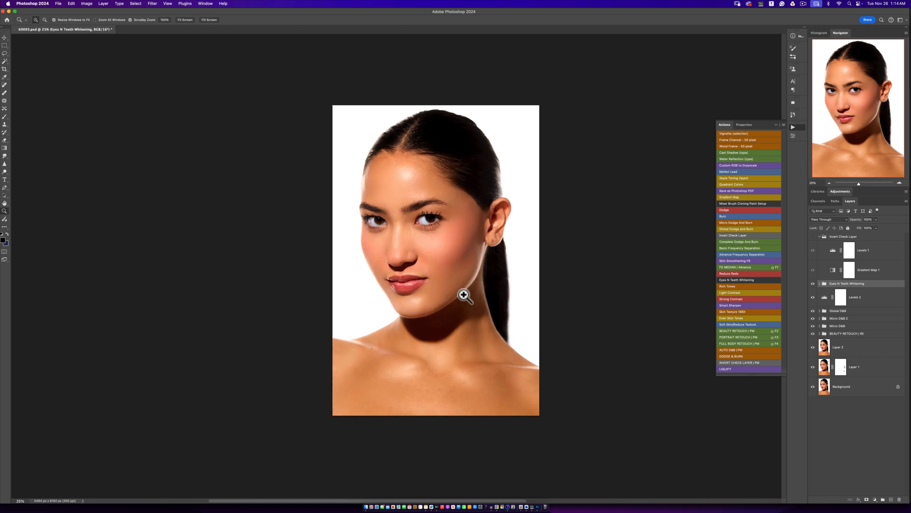
{"action": "key", "text": "b"}
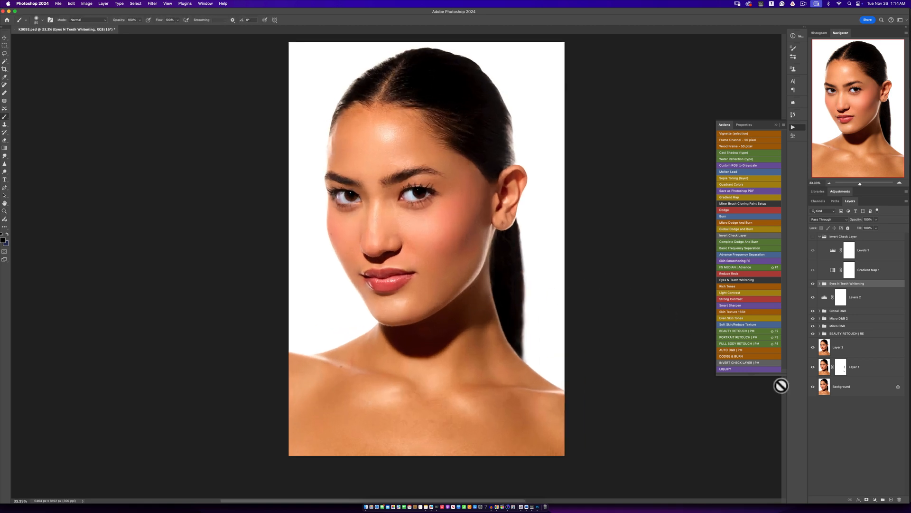
- Compare the retouched portrait with the original Background layer, for the whole image and closer on the face
{"action": "left_click", "coordinate": [812, 387], "text": "alt"}
{"action": "left_click", "coordinate": [813, 387], "text": "alt"}
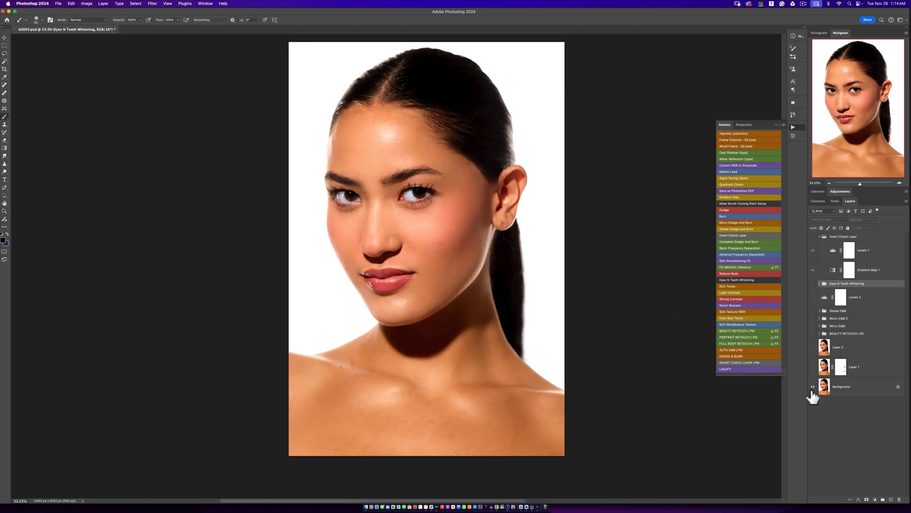
{"action": "left_click", "coordinate": [812, 387], "text": "alt"}
{"action": "left_click", "coordinate": [813, 387], "text": "alt"}
{"action": "key", "text": "z"}
{"action": "scroll", "coordinate": [472, 251], "scroll_direction": "up", "scroll_amount": 2}
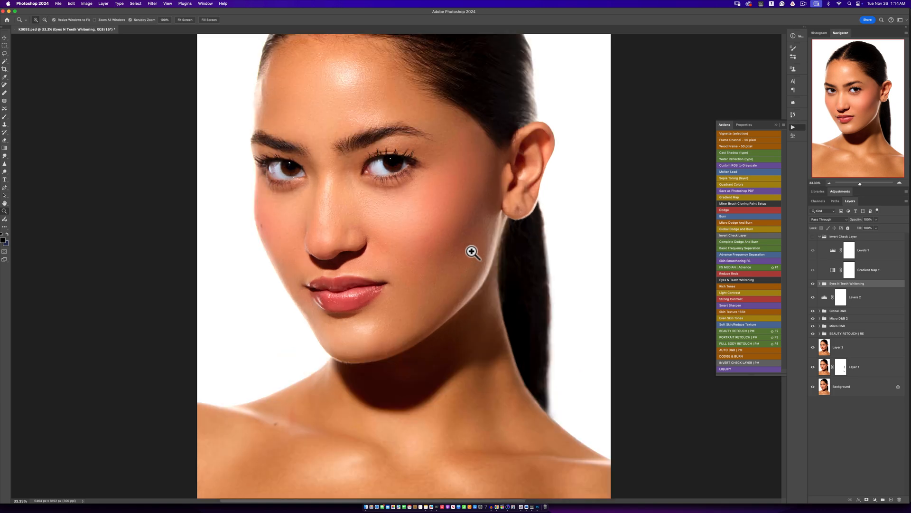
{"action": "key", "text": "alt+space"}
{"action": "left_click", "coordinate": [470, 312], "text": "alt"}
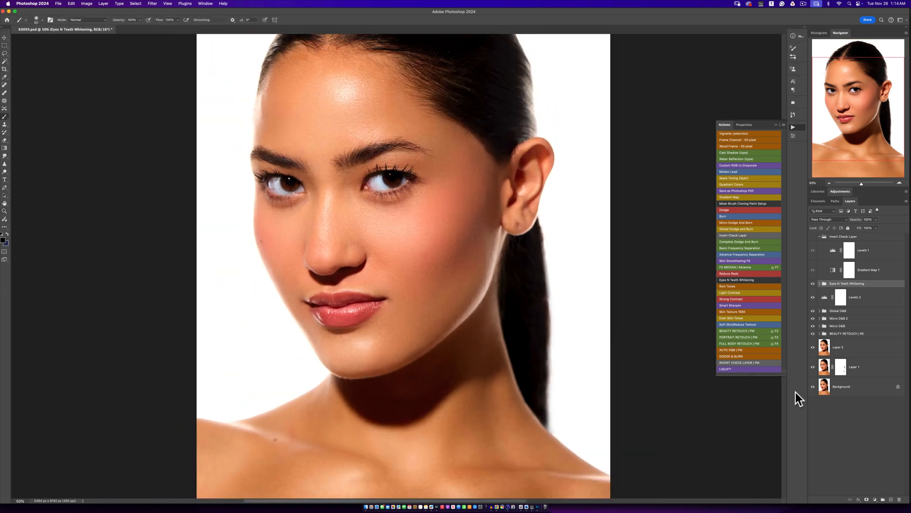
- Switch all retouching off and on to check both the full portrait and the face against the unedited photo
{"action": "left_click", "coordinate": [812, 388], "text": "alt"}
{"action": "left_click", "coordinate": [813, 387], "text": "alt"}
{"action": "left_click", "coordinate": [813, 387], "text": "alt"}
{"action": "left_click", "coordinate": [813, 387], "text": "alt"}
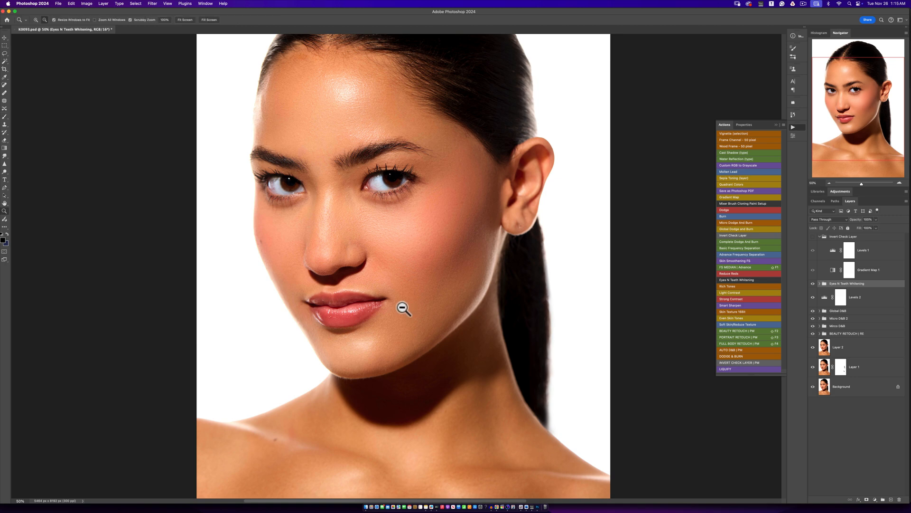
{"action": "scroll", "coordinate": [401, 304], "scroll_direction": "down", "scroll_amount": 2}
{"action": "left_click", "coordinate": [812, 387], "text": "alt"}
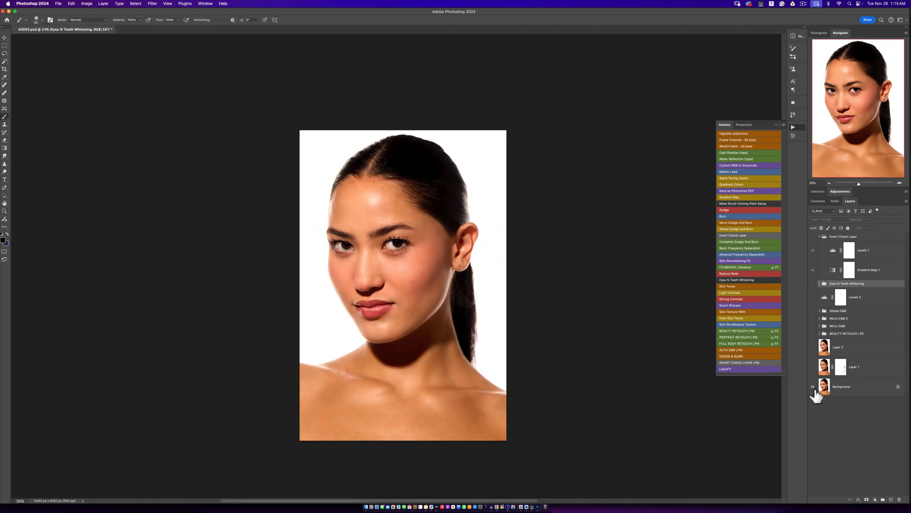
{"action": "left_click", "coordinate": [813, 388], "text": "alt"}
{"action": "scroll", "coordinate": [408, 319], "scroll_direction": "up", "scroll_amount": 2}
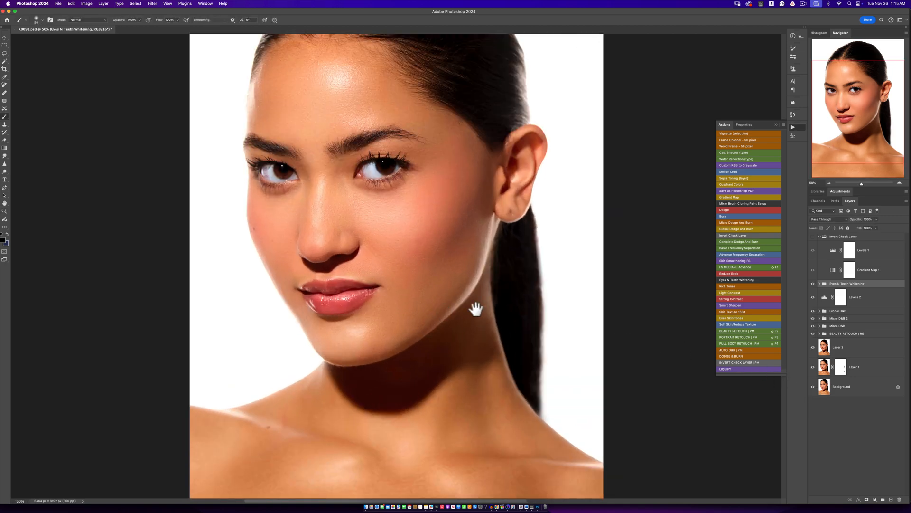
{"action": "left_click_drag", "start_coordinate": [474, 305], "coordinate": [513, 329]}
{"action": "scroll", "coordinate": [544, 319], "scroll_direction": "down", "scroll_amount": 1}
{"action": "scroll", "coordinate": [512, 327], "scroll_direction": "up", "scroll_amount": 1}
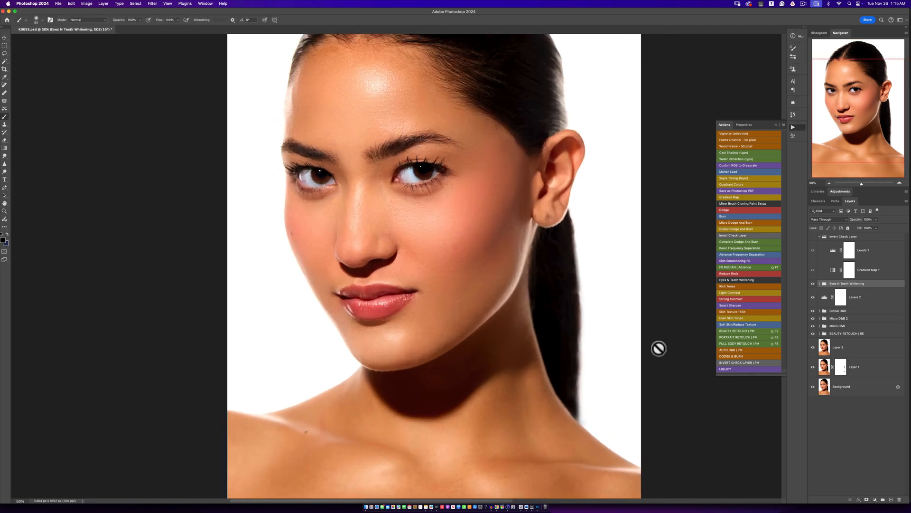
{"action": "left_click", "coordinate": [812, 388], "text": "alt"}
{"action": "left_click", "coordinate": [812, 387], "text": "alt"}
{"action": "left_click", "coordinate": [812, 387], "text": "alt"}
{"action": "left_click", "coordinate": [812, 387], "text": "alt"}
{"action": "left_click", "coordinate": [813, 387], "text": "alt"}
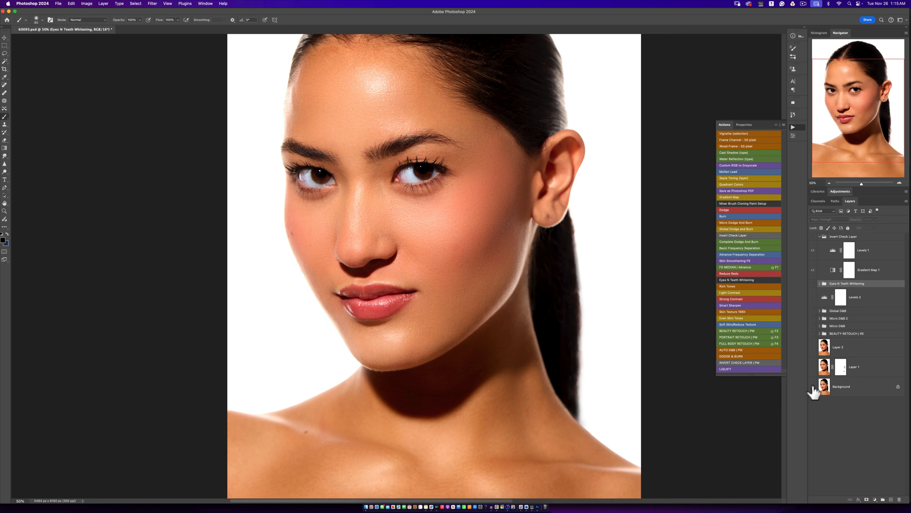
{"action": "left_click", "coordinate": [813, 387], "text": "alt"}
{"action": "left_click", "coordinate": [813, 388], "text": "alt"}
- Review the full retouched portrait from hair to shoulders at a reduced view size
{"action": "key", "text": "z"}
{"action": "left_click", "coordinate": [508, 332], "text": "alt"}
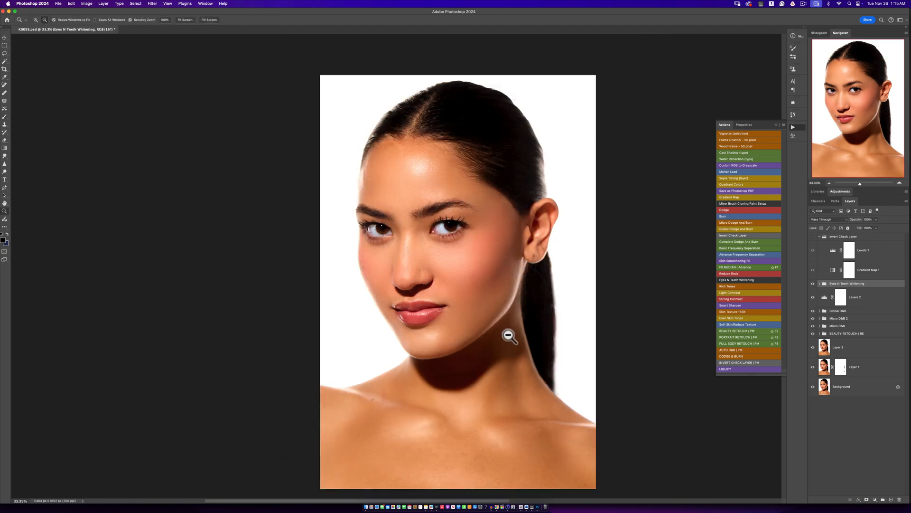
{"action": "left_click", "coordinate": [508, 332], "text": "alt"}
{"action": "left_click", "coordinate": [508, 332], "text": "alt"}
{"action": "left_click", "coordinate": [505, 339]}
{"action": "key", "text": "b"}
{"action": "key", "text": "space"}
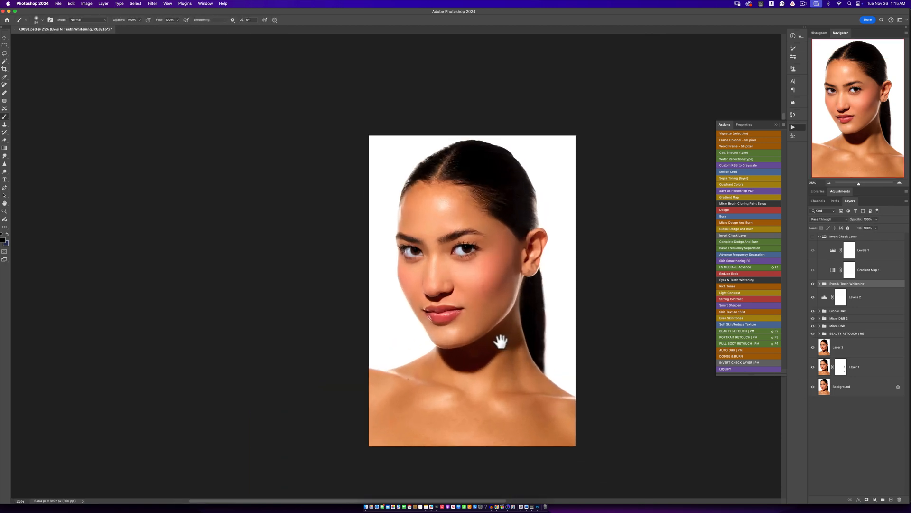
{"action": "left_click_drag", "start_coordinate": [501, 339], "coordinate": [484, 333]}
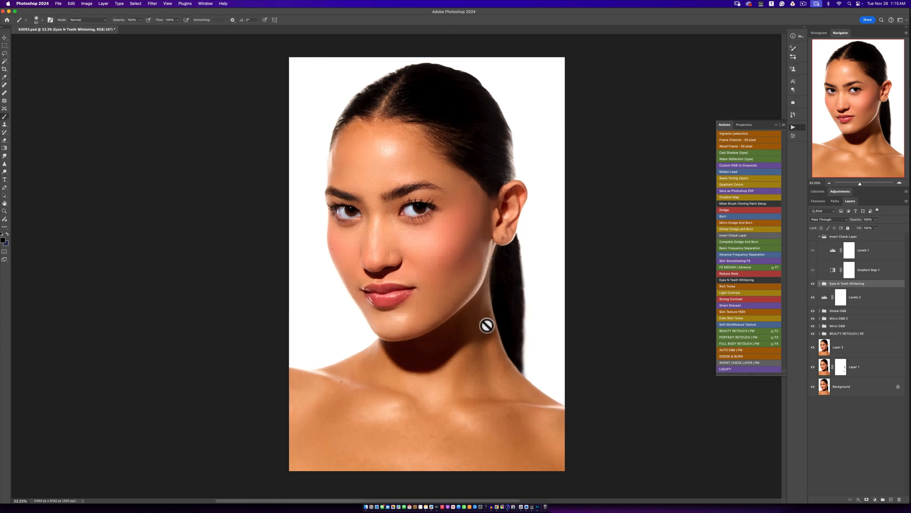
{"action": "scroll", "coordinate": [487, 325], "scroll_direction": "up", "scroll_amount": 1}
- Activate the Dodge mask in the Micro D&B group with a smaller, very low-flow brush for the forehead's outer edge
{"action": "left_click", "coordinate": [819, 326]}
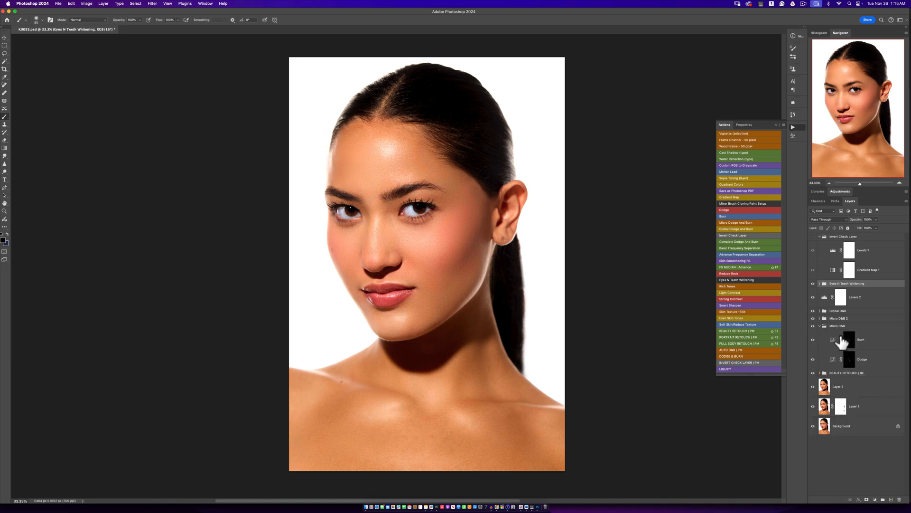
{"action": "left_click", "coordinate": [848, 360]}
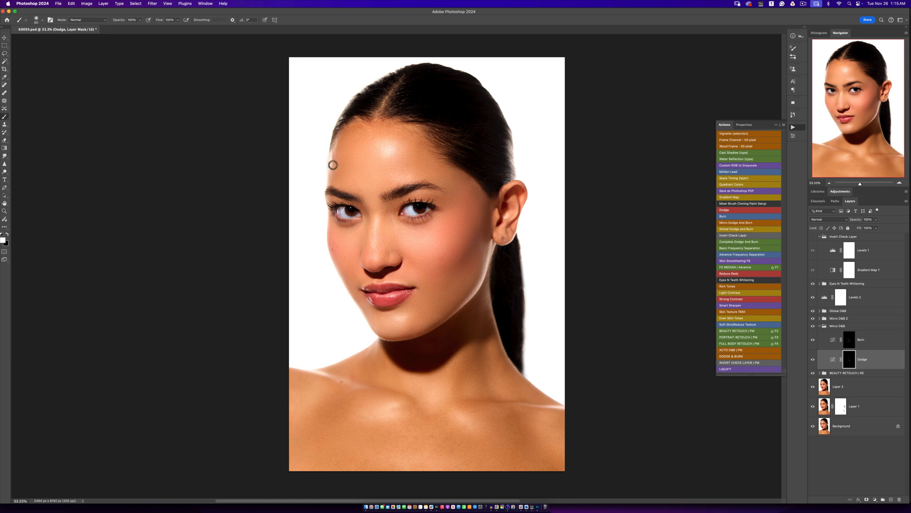
{"action": "left_click", "coordinate": [178, 20]}
{"action": "left_click_drag", "start_coordinate": [177, 27], "coordinate": [133, 31]}
{"action": "left_click", "coordinate": [330, 21]}
{"action": "left_click", "coordinate": [334, 158], "text": "super"}
{"action": "left_click", "coordinate": [335, 158], "text": "super"}
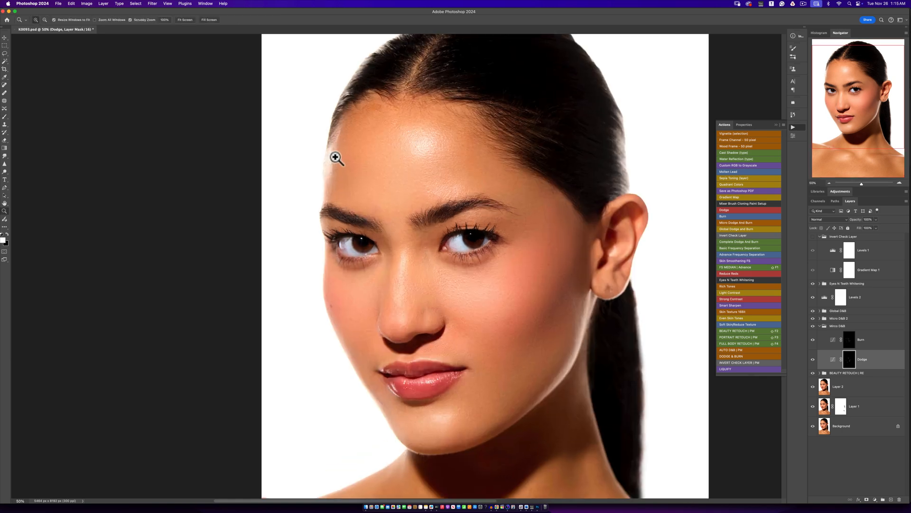
{"action": "left_click", "coordinate": [335, 158], "text": "super"}
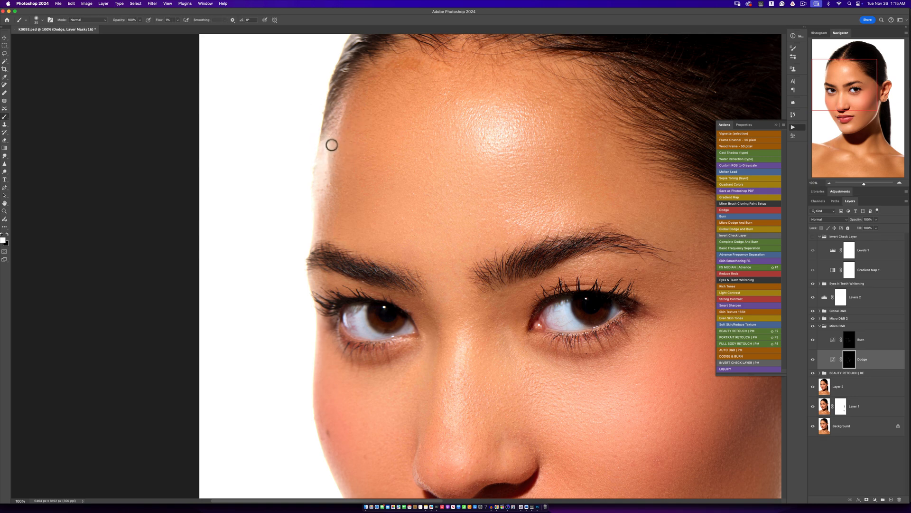
{"action": "key", "text": "bracketleft"}
- Paint white on the Burn mask in the Micro D&B group along the forehead's outer edge by the hairline
{"action": "left_click", "coordinate": [856, 346]}
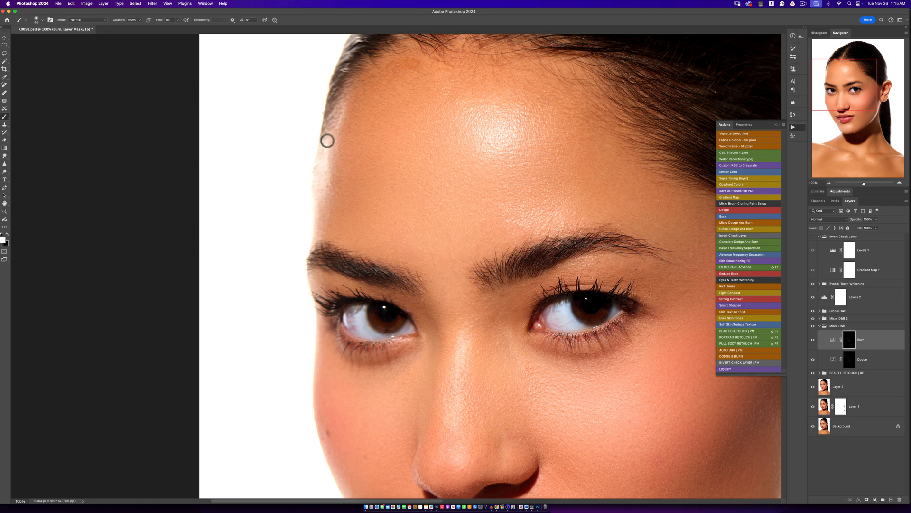
{"action": "key", "text": "bracketleft"}
{"action": "mouse_move", "coordinate": [340, 115]}
{"action": "left_mouse_down"}
{"action": "mouse_move", "coordinate": [343, 106]}
{"action": "mouse_move", "coordinate": [336, 132]}
{"action": "left_mouse_up"}
- Paint white with a slightly larger brush on the Dodge 2 mask in Micro D&B 2 along the forehead's outer edge
{"action": "left_click", "coordinate": [820, 318]}
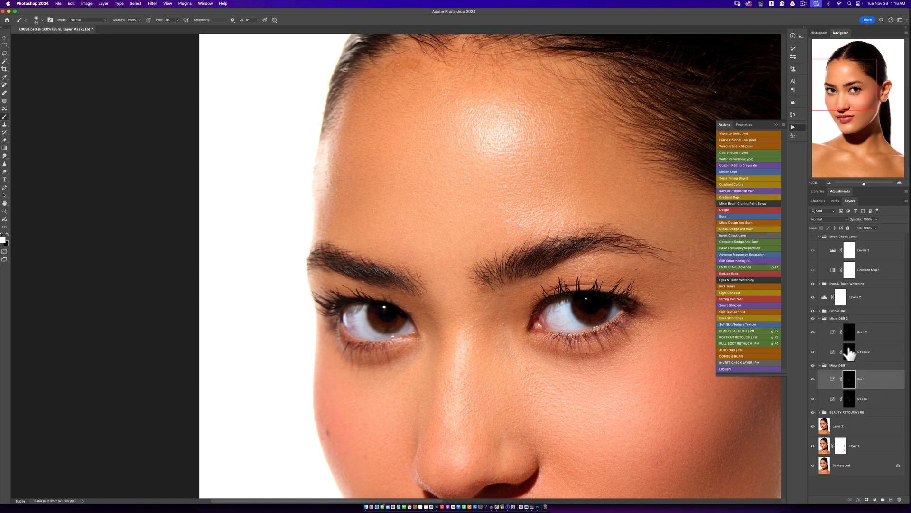
{"action": "left_click", "coordinate": [848, 353]}
{"action": "key", "text": "bracketright"}
{"action": "mouse_move", "coordinate": [331, 151]}
{"action": "left_mouse_down"}
{"action": "mouse_move", "coordinate": [330, 139]}
{"action": "mouse_move", "coordinate": [329, 169]}
{"action": "mouse_move", "coordinate": [336, 136]}
{"action": "mouse_move", "coordinate": [329, 164]}
{"action": "left_mouse_up"}
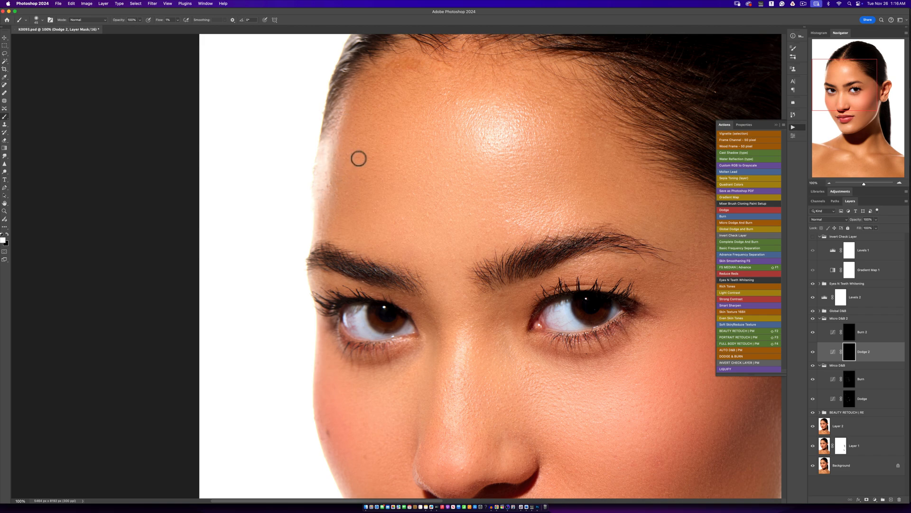
- Compare the full portrait with the original Background after the forehead edge correction
{"action": "key", "text": "z"}
{"action": "left_click", "coordinate": [419, 260], "text": "alt"}
{"action": "left_click", "coordinate": [419, 260], "text": "alt"}
{"action": "left_click", "coordinate": [420, 259], "text": "alt"}
{"action": "left_click", "coordinate": [420, 258], "text": "alt"}
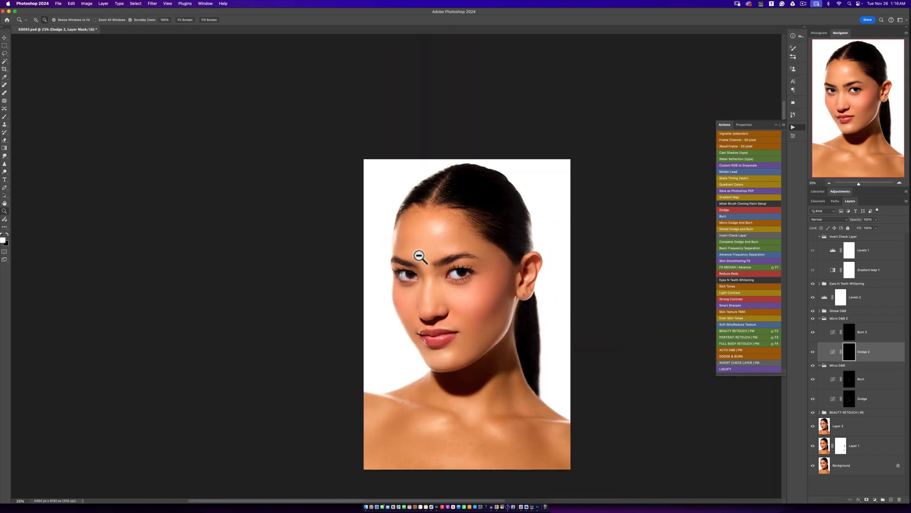
{"action": "left_click", "coordinate": [408, 248]}
{"action": "key", "text": "b"}
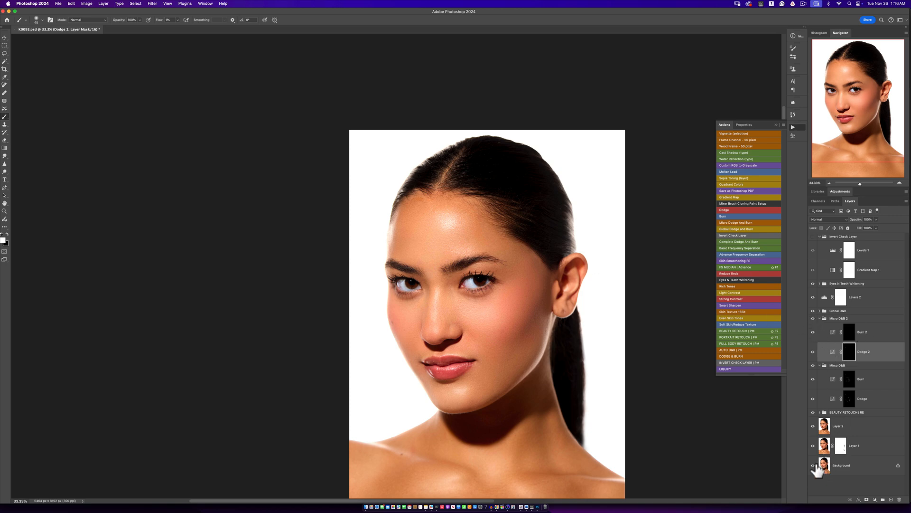
{"action": "left_click", "coordinate": [813, 466], "text": "alt"}
{"action": "left_click", "coordinate": [812, 466], "text": "alt"}
{"action": "left_click", "coordinate": [812, 466], "text": "alt"}
{"action": "left_click", "coordinate": [813, 466], "text": "alt"}
{"action": "scroll", "coordinate": [527, 300], "scroll_direction": "down", "scroll_amount": 2}
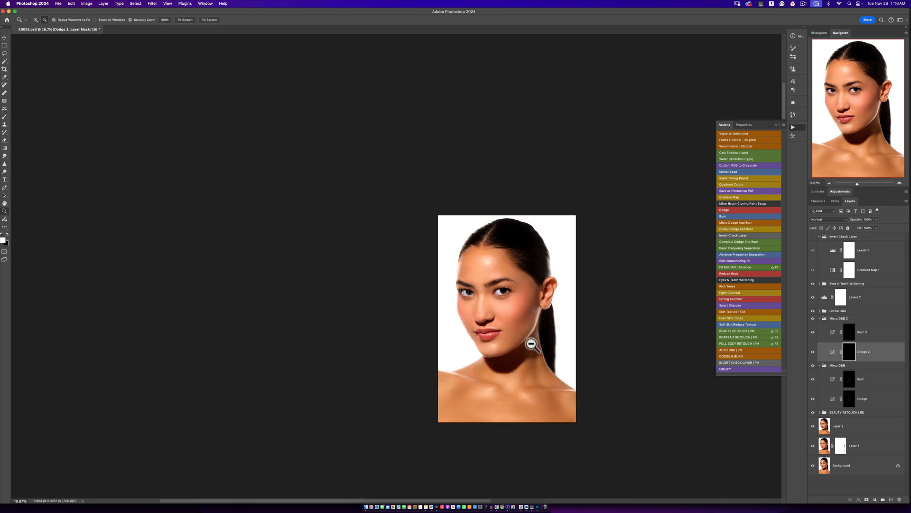
{"action": "left_click_drag", "start_coordinate": [530, 352], "coordinate": [419, 301]}
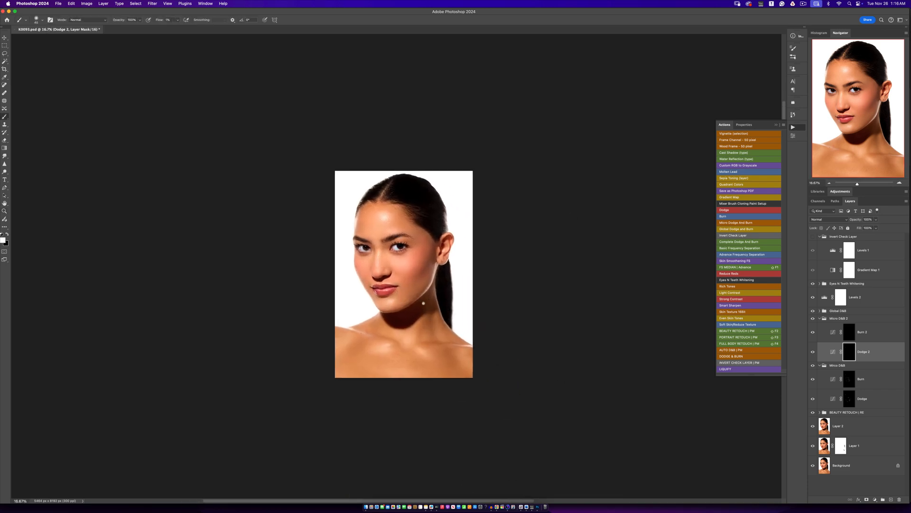
{"action": "scroll", "coordinate": [421, 295], "scroll_direction": "up", "scroll_amount": 1}
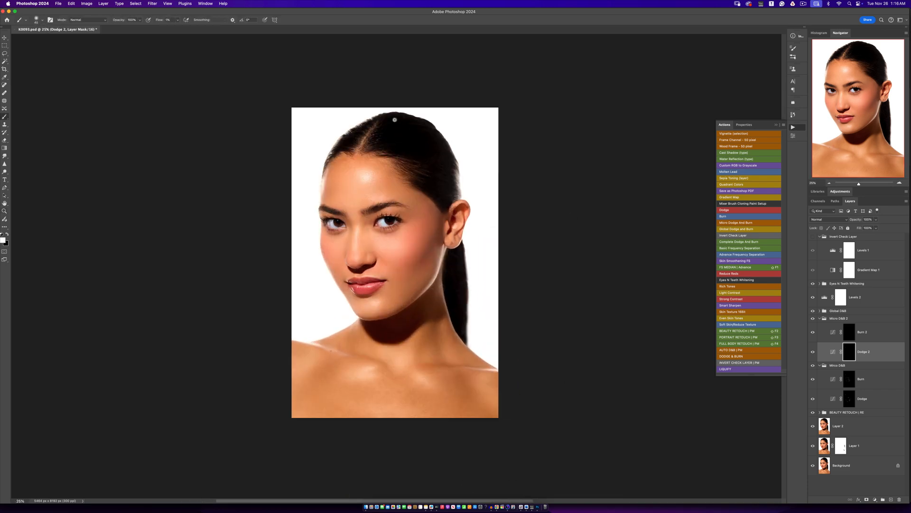
- Collapse the Micro D&B 2 group and select the Dodge mask in the Micro D&B group
{"action": "left_click", "coordinate": [857, 284]}
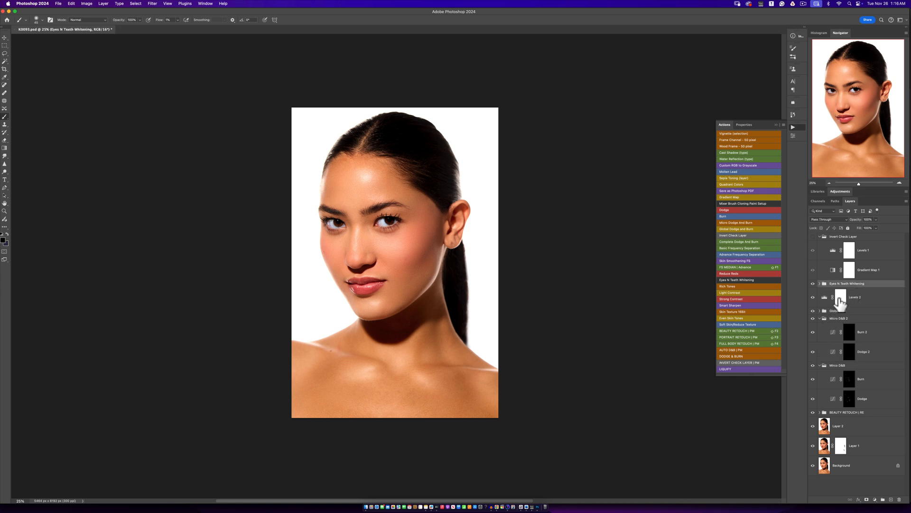
{"action": "left_click", "coordinate": [819, 318]}
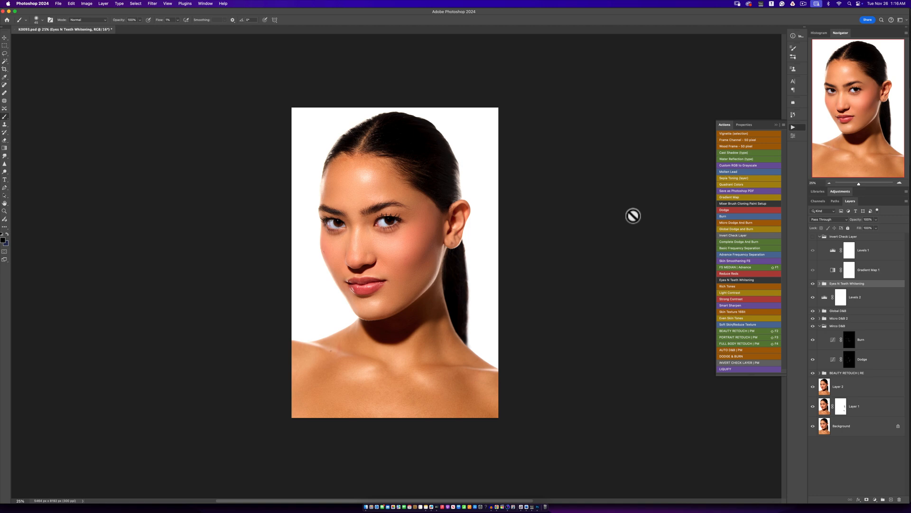
{"action": "scroll", "coordinate": [340, 161], "scroll_direction": "up", "scroll_amount": 3}
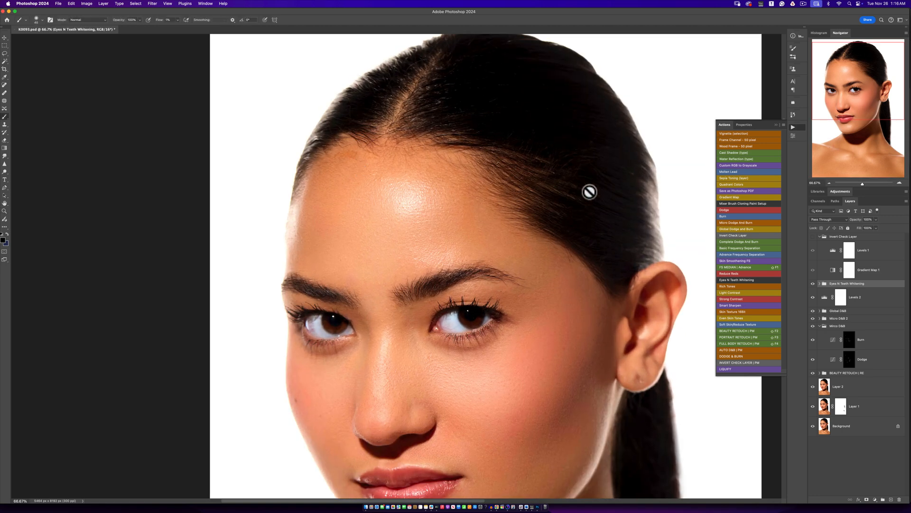
{"action": "left_click", "coordinate": [849, 359]}
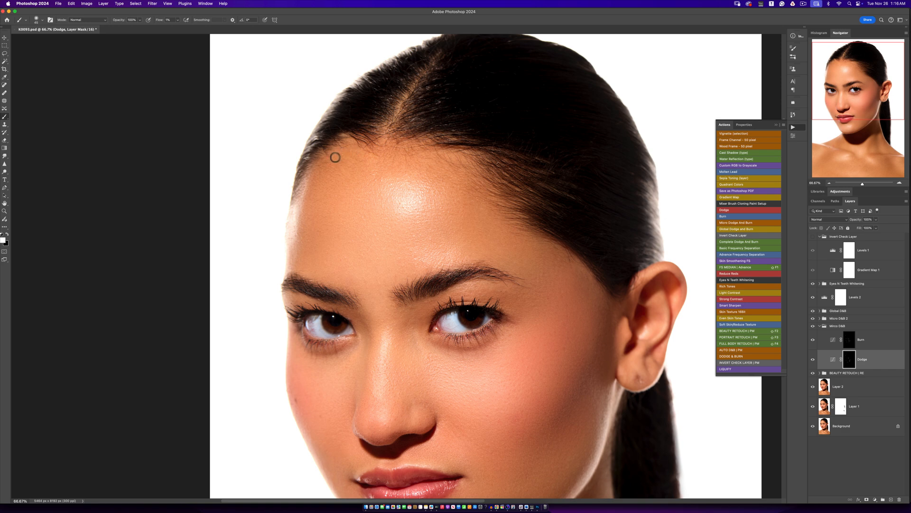
- View the whole portrait and save the document
{"action": "key", "text": "z"}
{"action": "left_click", "coordinate": [412, 232], "text": "alt"}
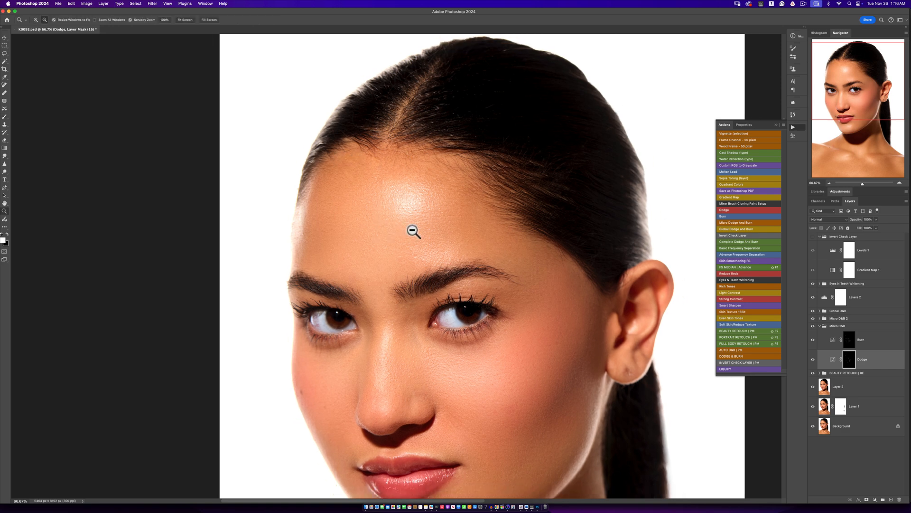
{"action": "left_click", "coordinate": [412, 232], "text": "alt"}
{"action": "left_click", "coordinate": [412, 232], "text": "alt"}
{"action": "left_click", "coordinate": [412, 232], "text": "alt"}
{"action": "left_click", "coordinate": [420, 269]}
{"action": "key", "text": "b"}
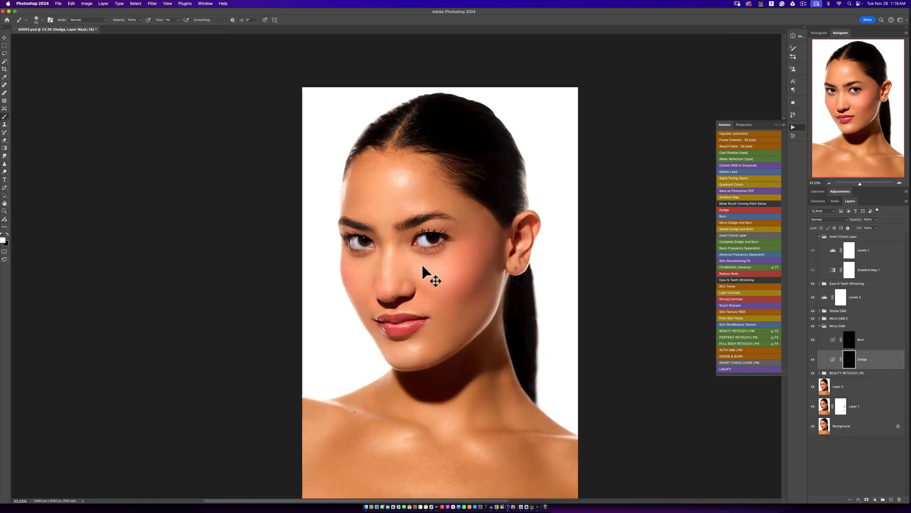
{"action": "key", "text": "ctrl+s"}
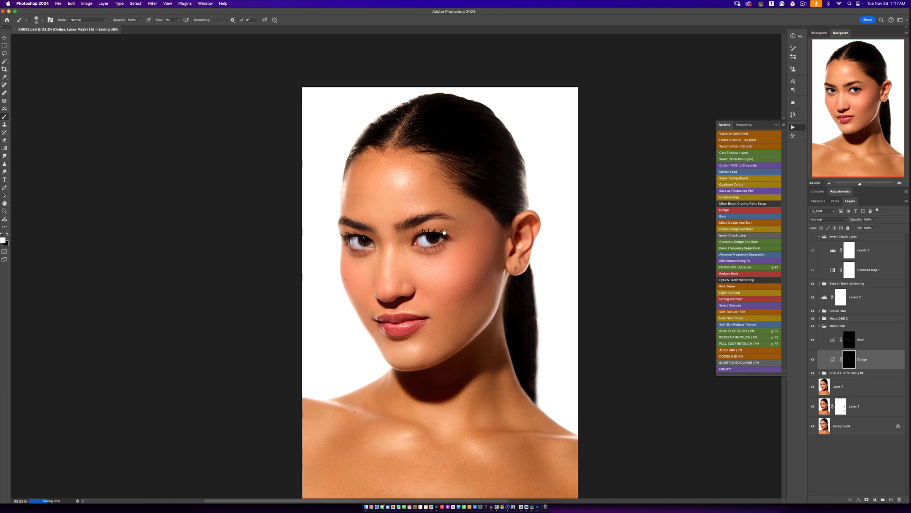
- Compare the finished retouch of the face with the original Background layer by toggling the other layers
{"action": "mouse_move", "coordinate": [472, 235]}
{"action": "left_mouse_down"}
{"action": "mouse_move", "coordinate": [465, 203]}
{"action": "mouse_move", "coordinate": [460, 217]}
{"action": "left_mouse_up"}
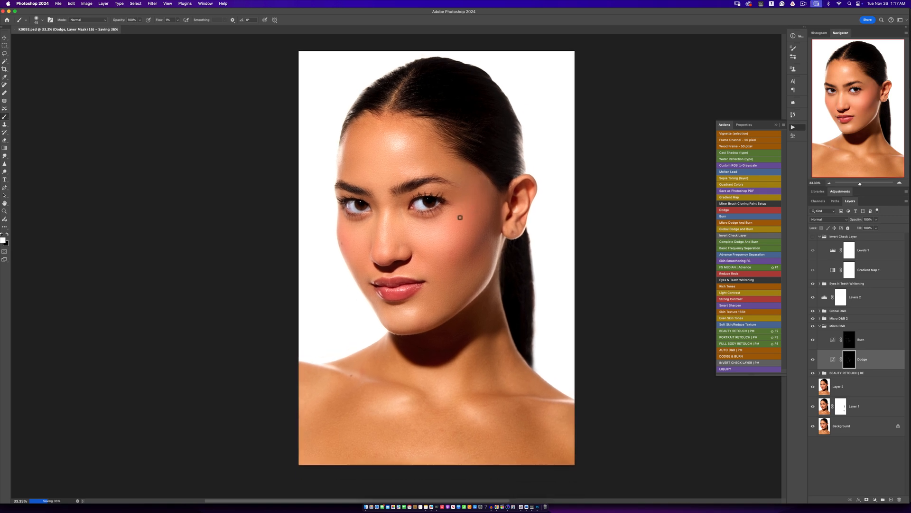
{"action": "scroll", "coordinate": [455, 216], "scroll_direction": "up", "scroll_amount": 1}
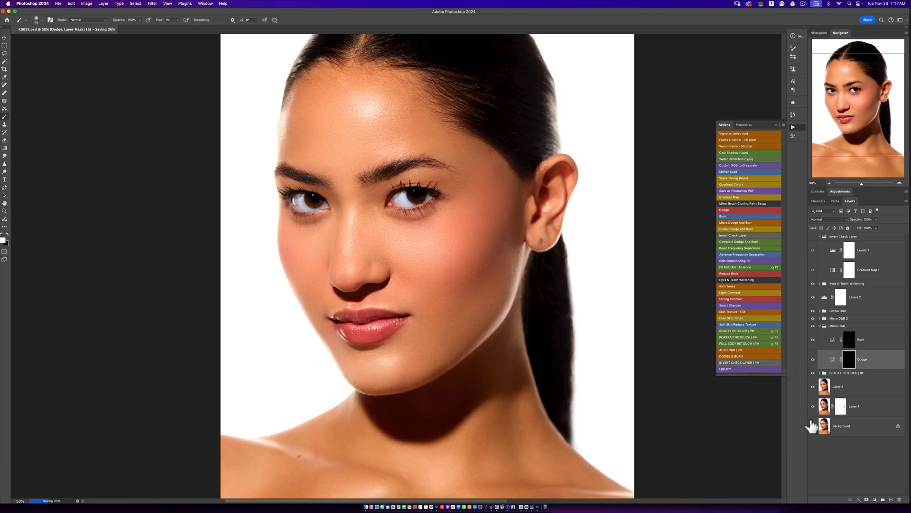
{"action": "left_click", "coordinate": [812, 426], "text": "alt"}
{"action": "left_click", "coordinate": [813, 426], "text": "alt"}
{"action": "left_click", "coordinate": [812, 426], "text": "alt"}
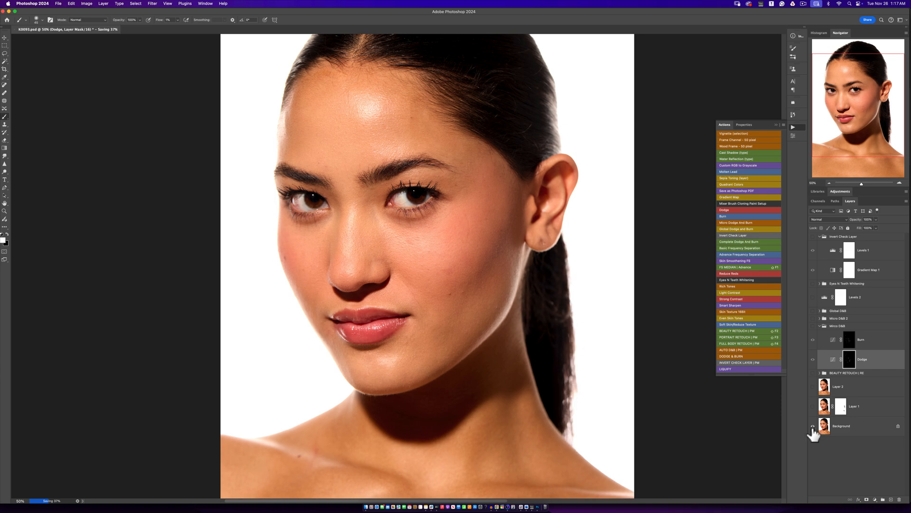
{"action": "left_click", "coordinate": [813, 426], "text": "alt"}
{"action": "left_click", "coordinate": [813, 427], "text": "alt"}
{"action": "left_click", "coordinate": [813, 427], "text": "alt"}
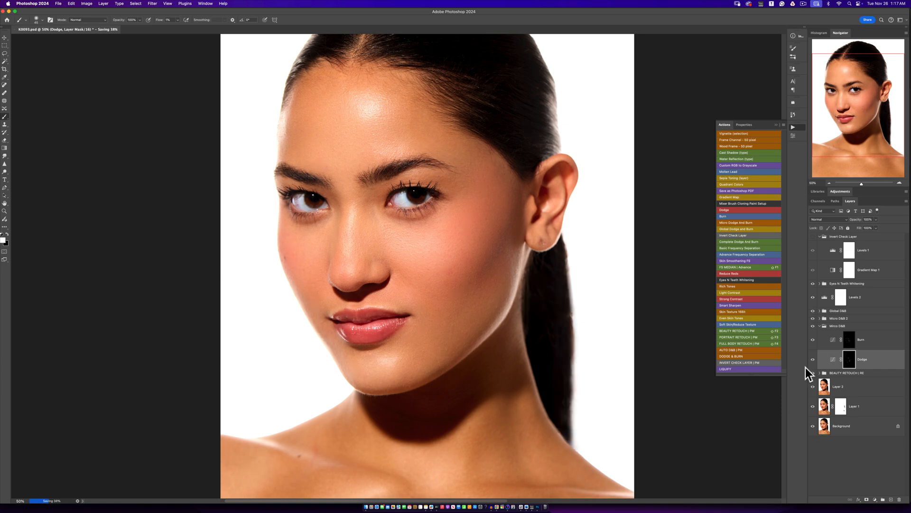